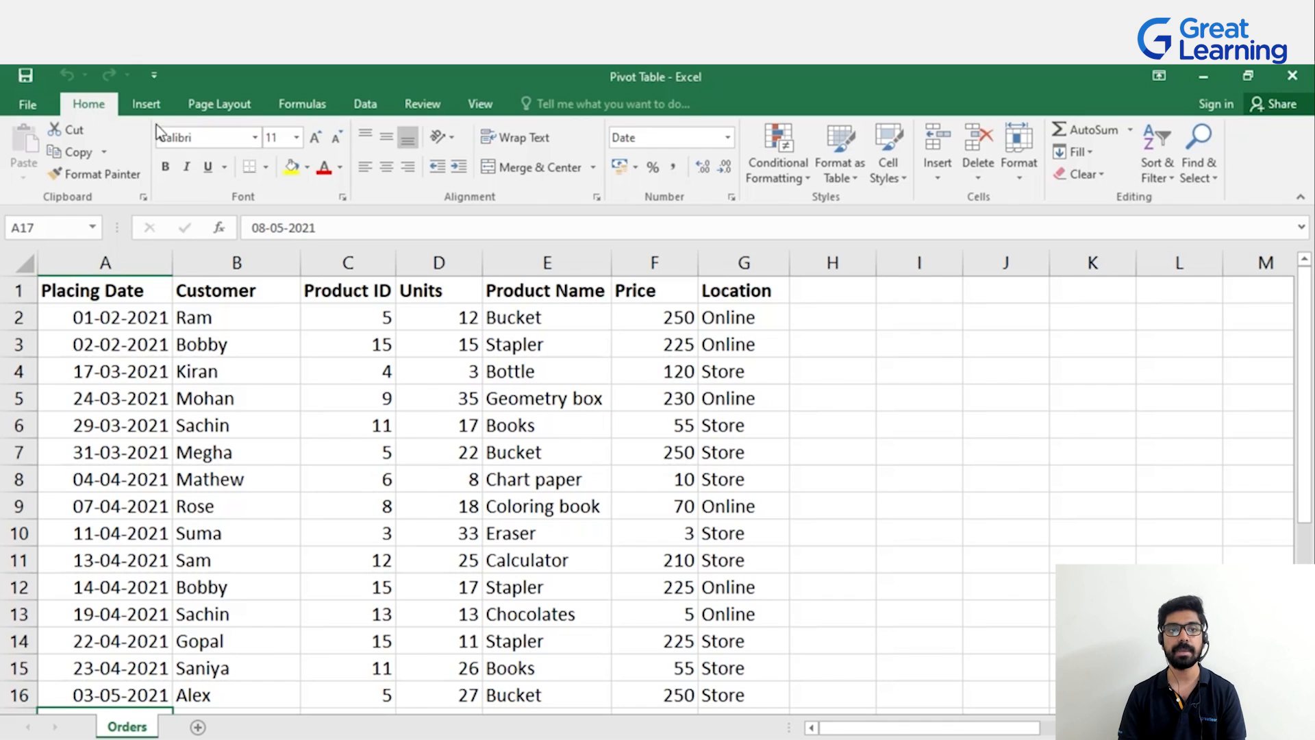
# Create a PivotTable from the Orders data range A1:G27 on a new worksheet
pyautogui.click(144, 106)
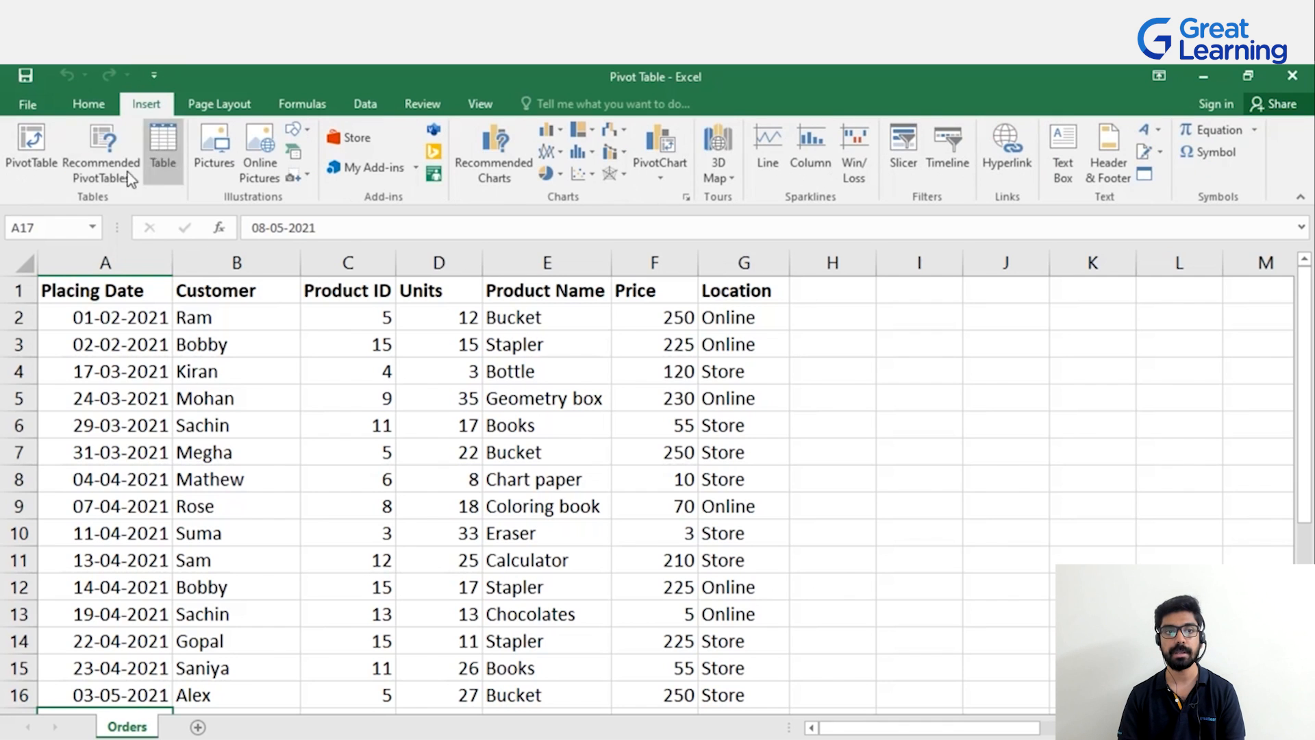
pyautogui.click(36, 156)
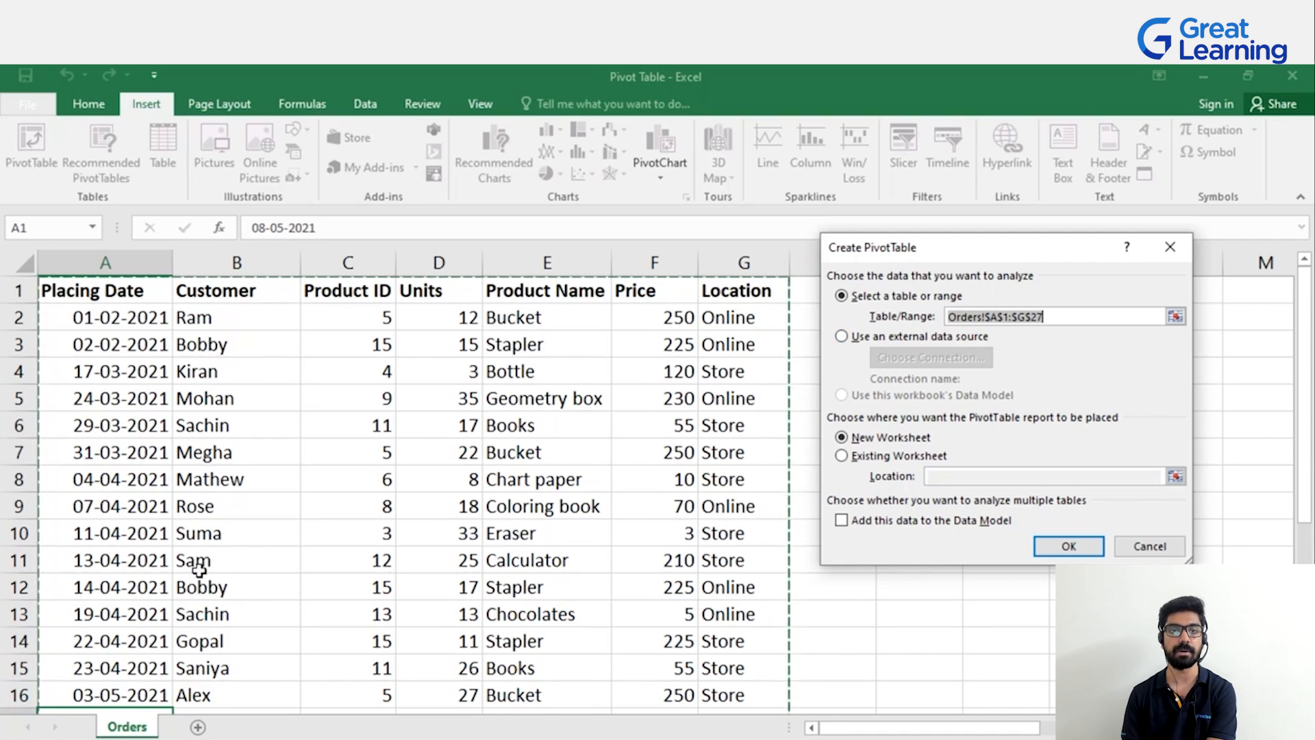
pyautogui.scroll(-3, 437, 533)
pyautogui.scroll(3, 392, 473)
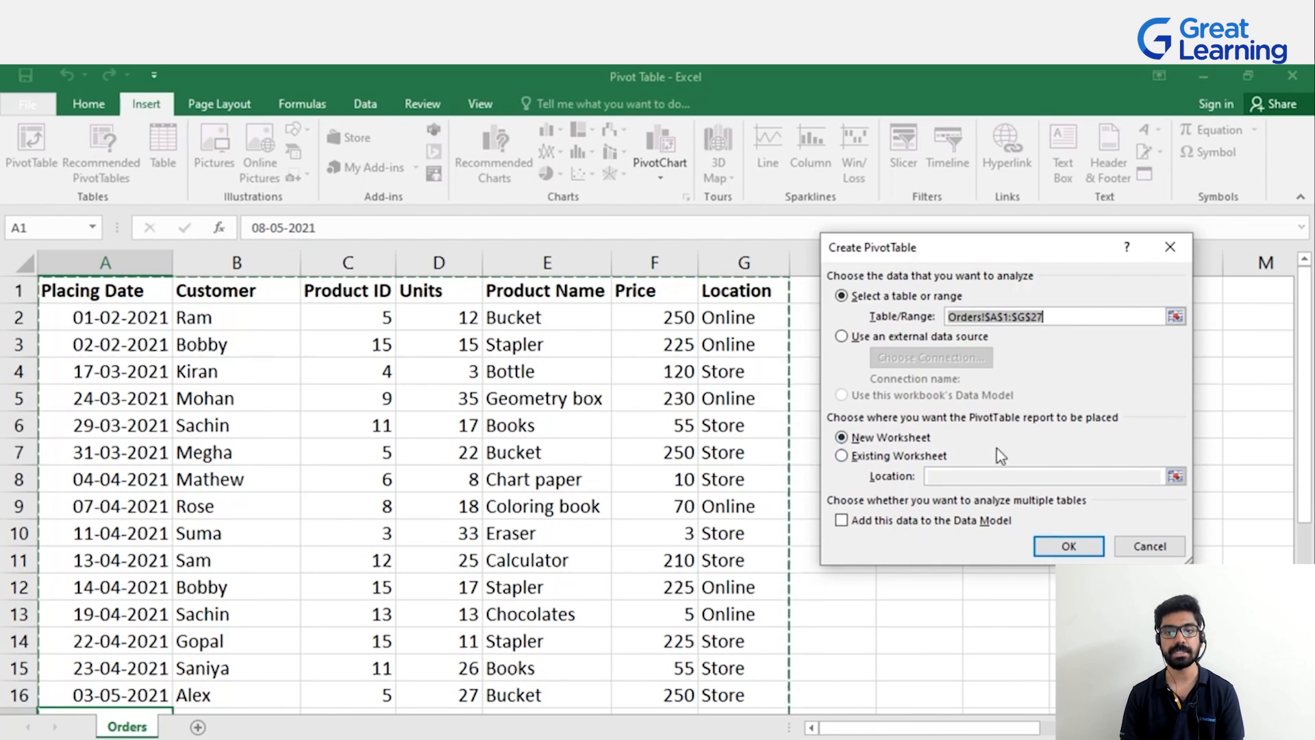
pyautogui.click(1069, 546)
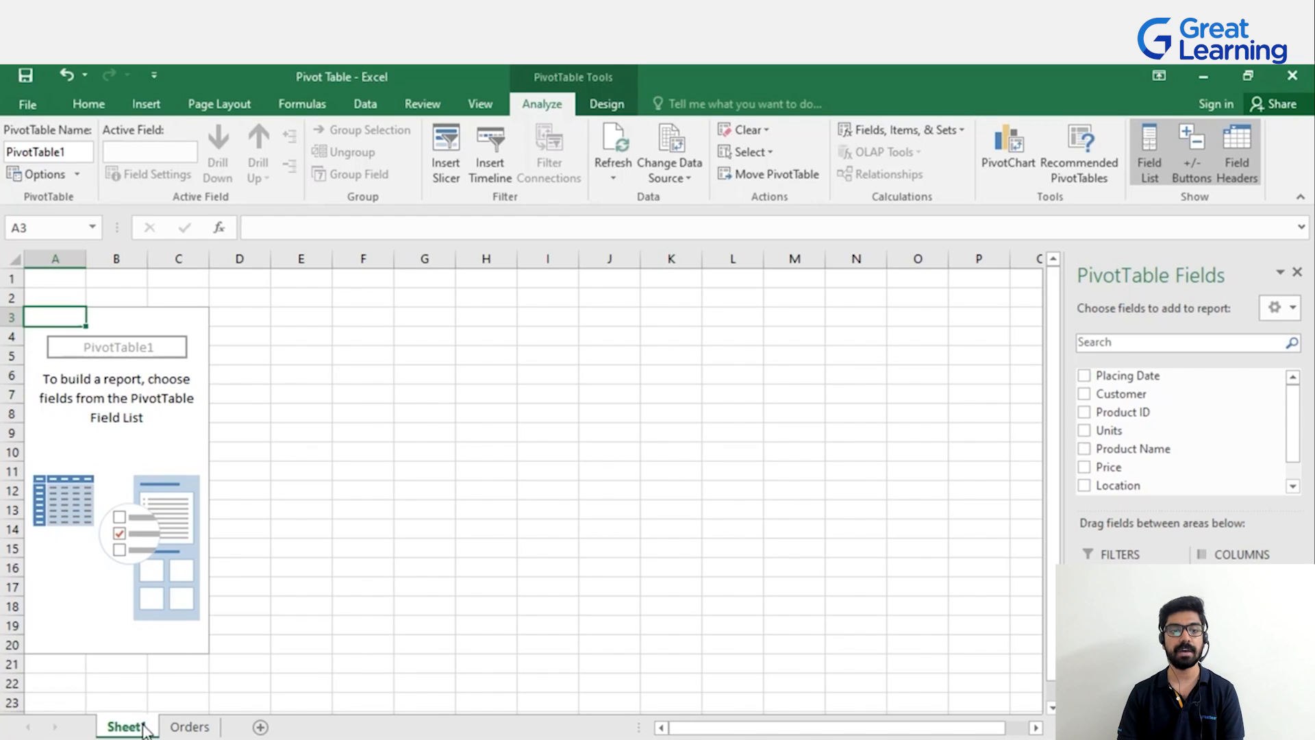
# Move the Orders sheet in front of Sheet1 and return to the PivotTable on Sheet1
pyautogui.click(189, 728)
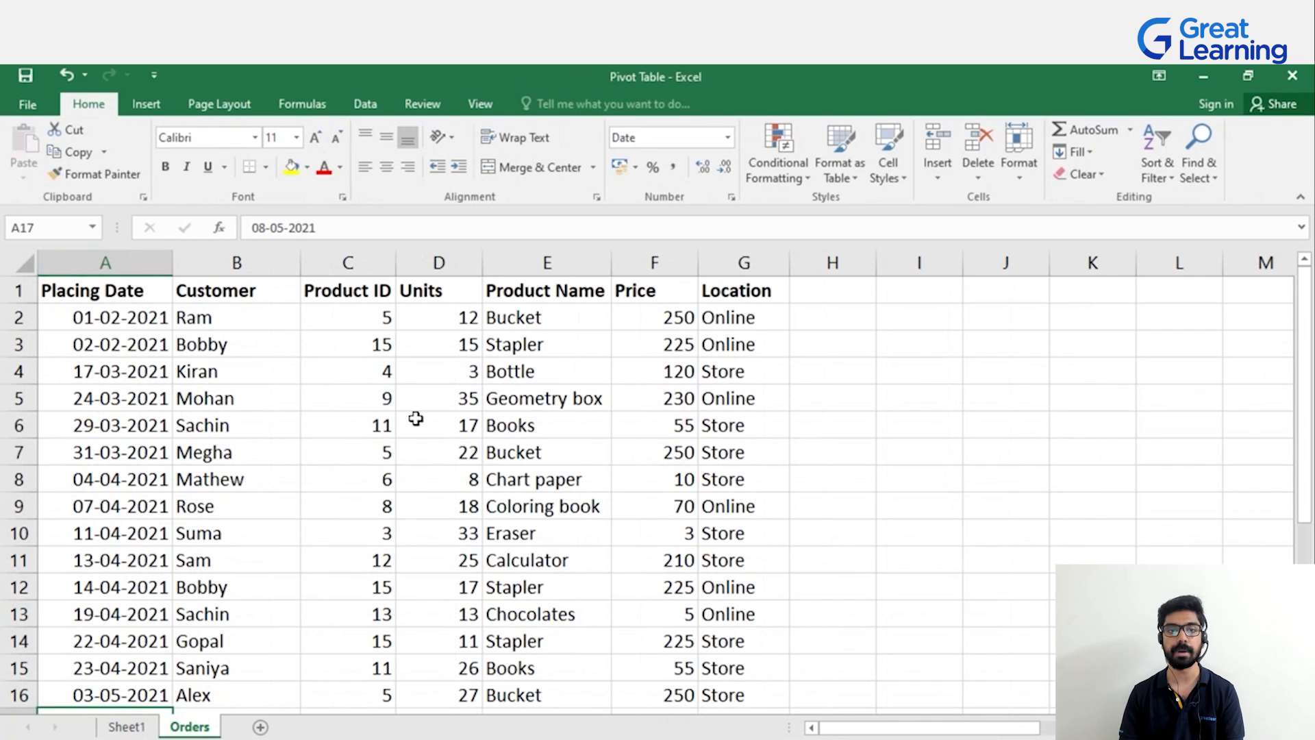
pyautogui.click(132, 727)
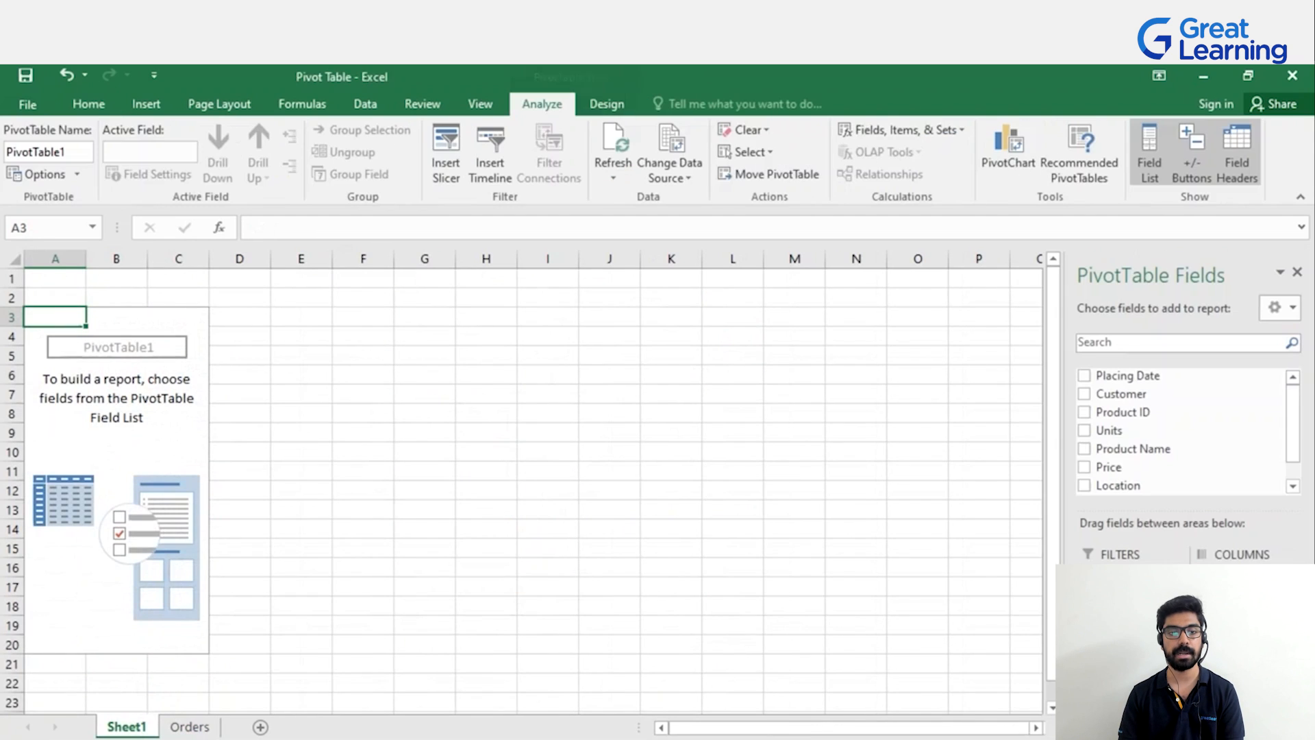
pyautogui.moveTo(188, 728); pyautogui.dragTo(134, 727)
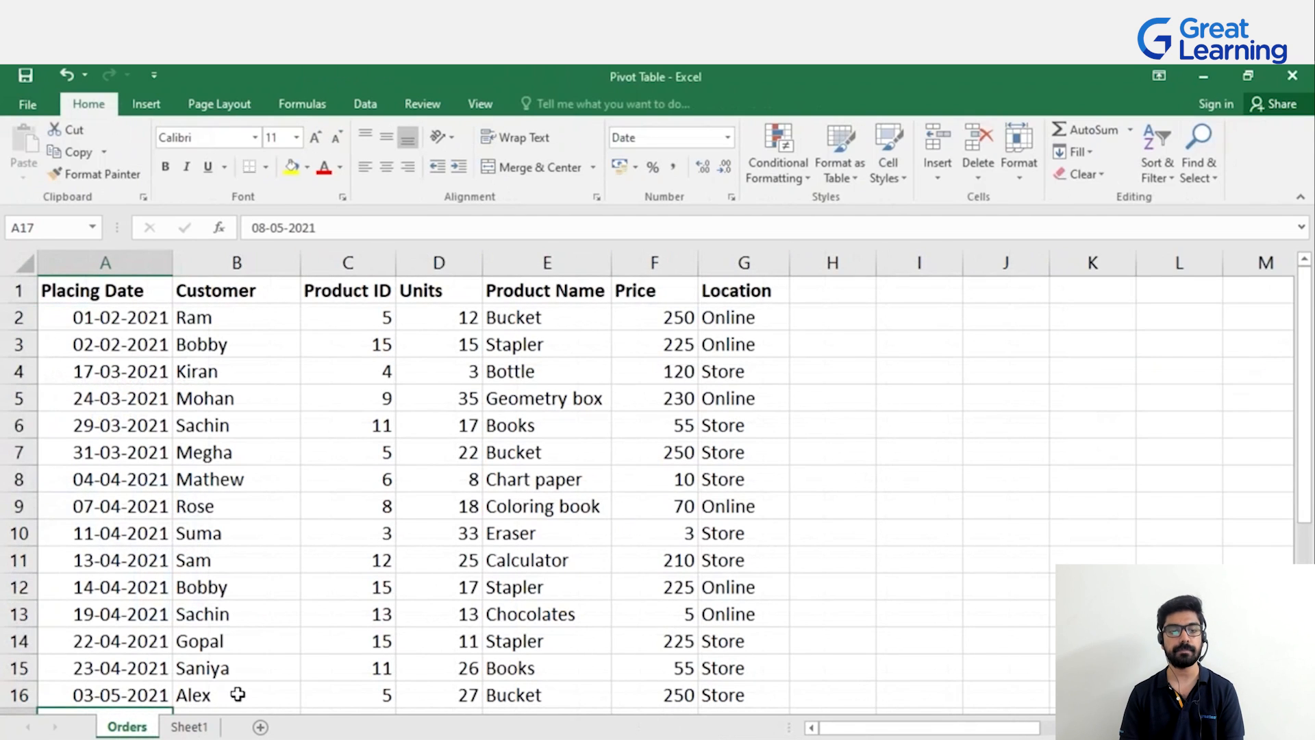
pyautogui.click(190, 728)
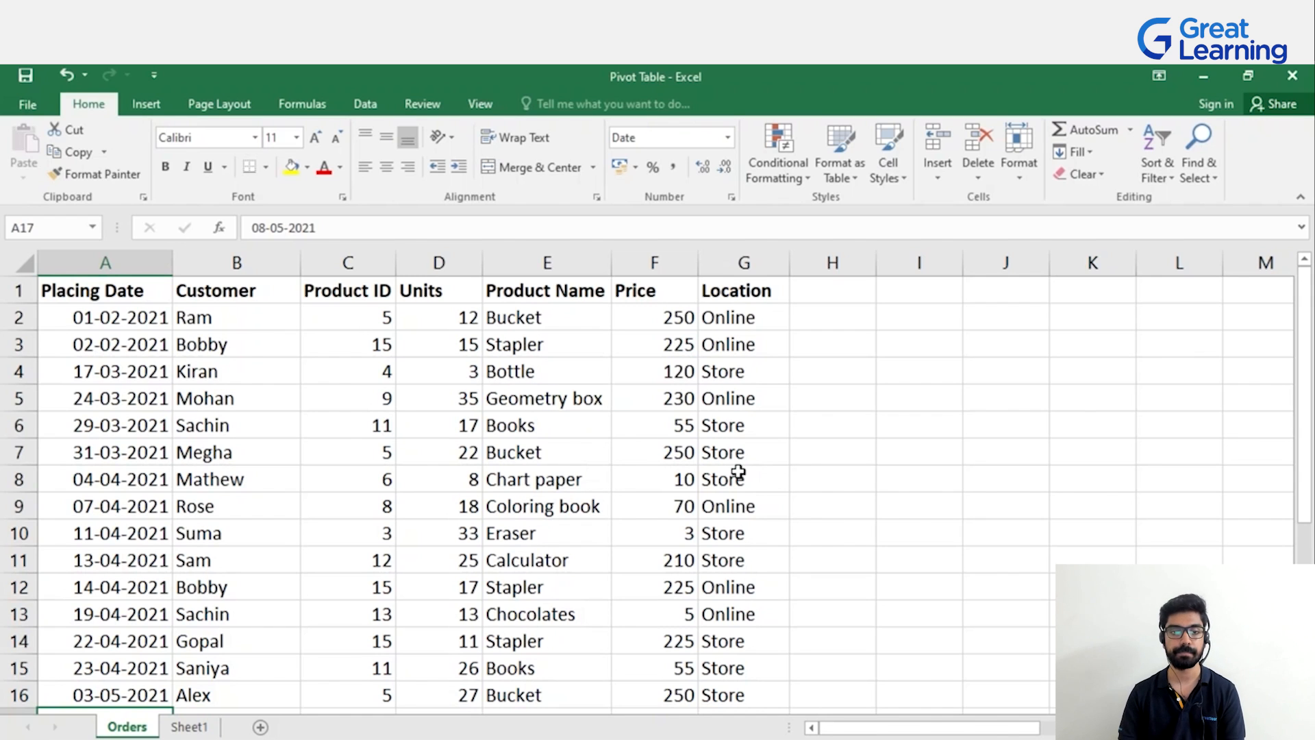
pyautogui.click(189, 726)
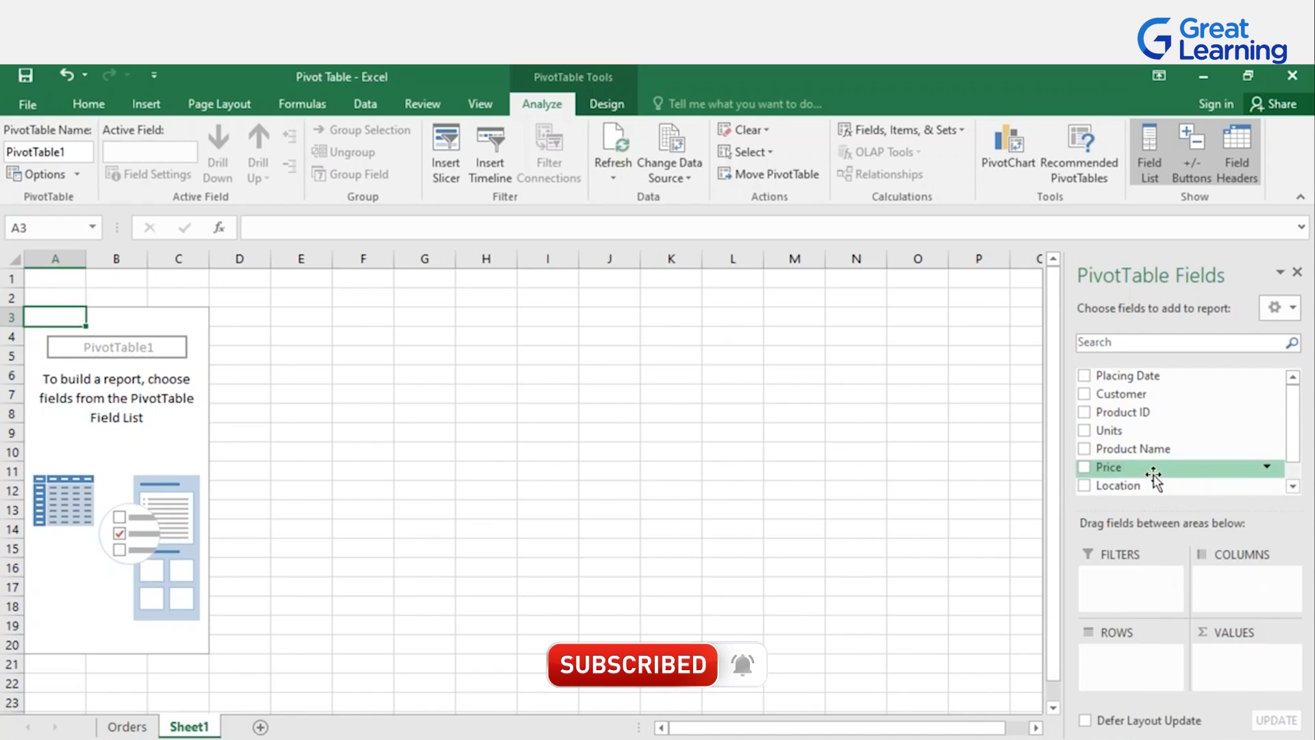
# Add Price to the PivotTable values as a sum and Customer to its rows
pyautogui.moveTo(1151, 467); pyautogui.dragTo(1226, 676)
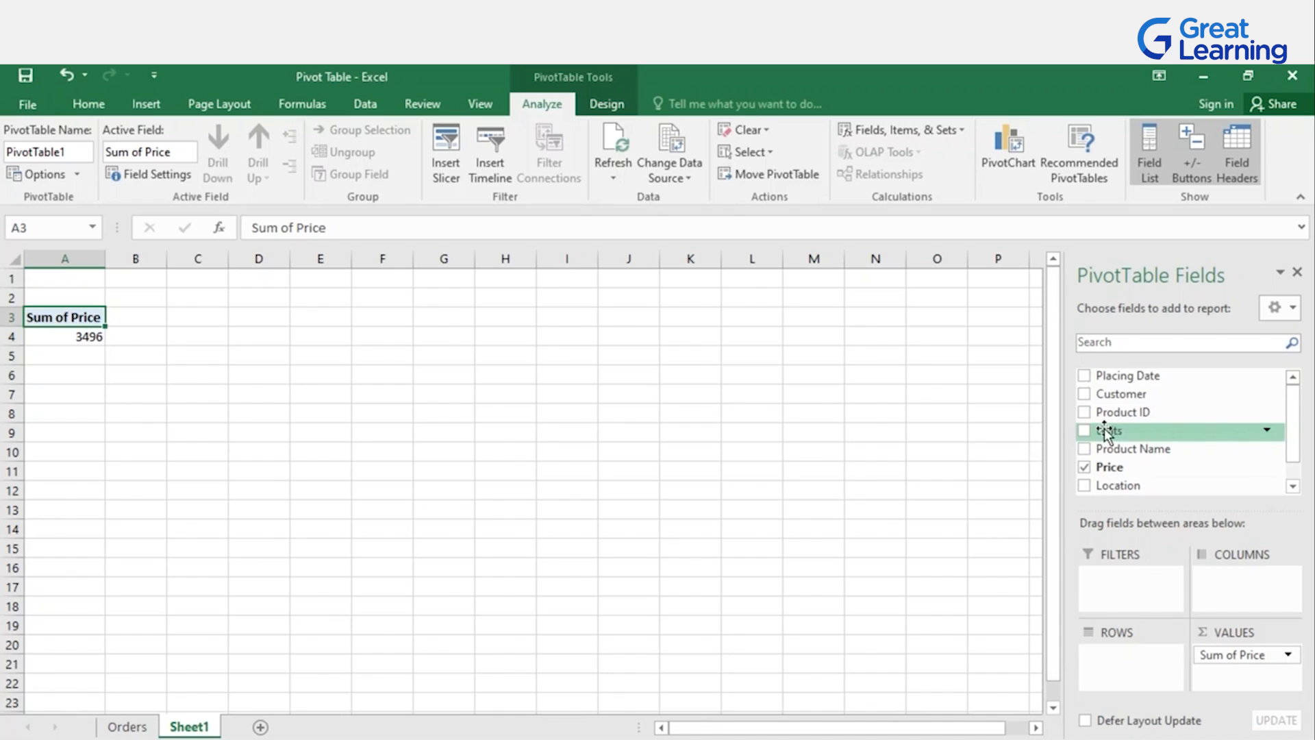
pyautogui.moveTo(1124, 394); pyautogui.dragTo(1112, 508)
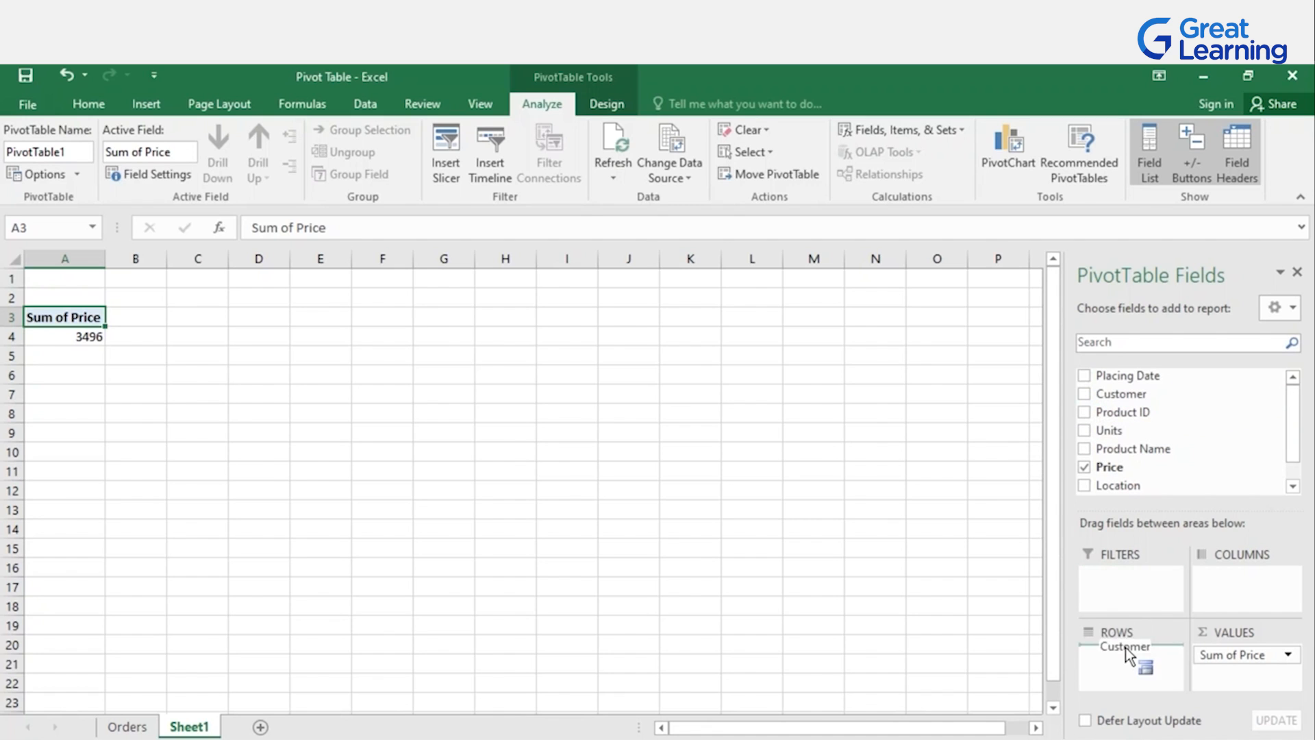
pyautogui.moveTo(1125, 664); pyautogui.dragTo(1124, 664)
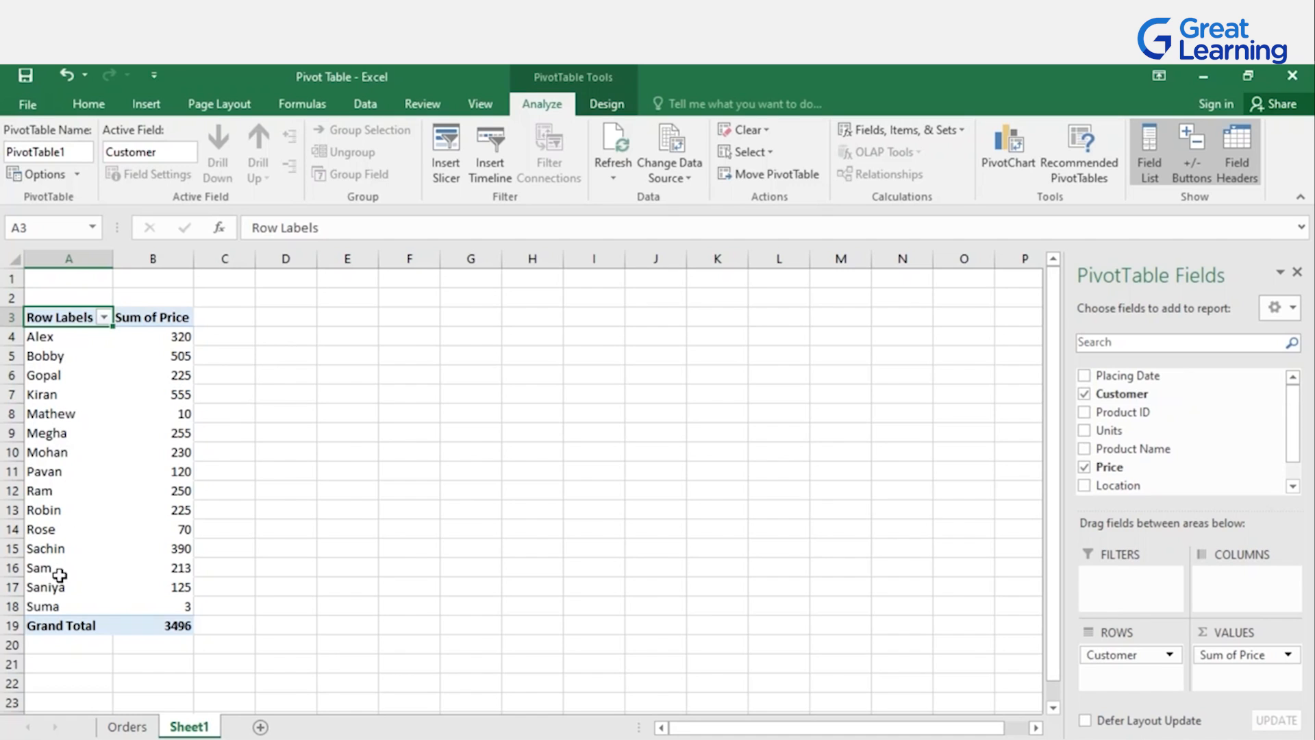
# Try the Customer field as PivotTable columns and return it to the rows
pyautogui.moveTo(184, 528)
pyautogui.moveTo(1130, 659); pyautogui.dragTo(1223, 590)
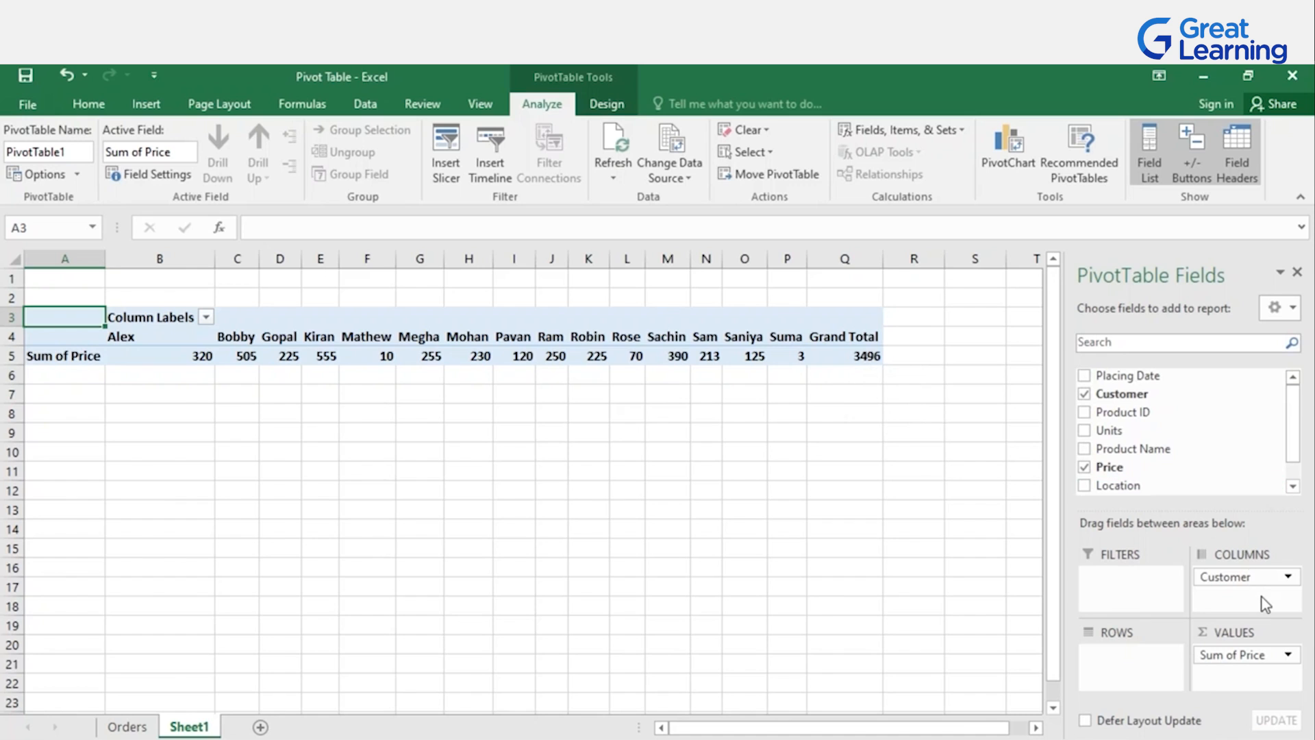
pyautogui.moveTo(1254, 578); pyautogui.dragTo(1140, 654)
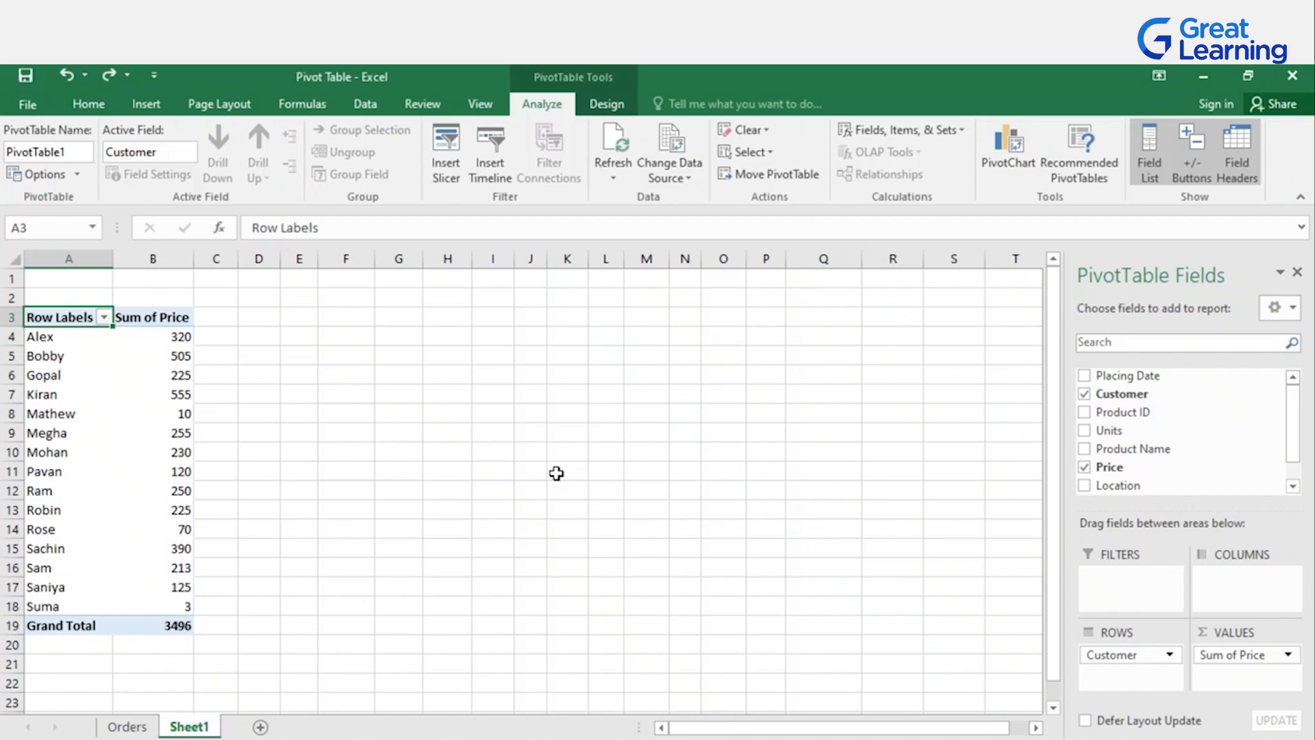
# Add Location as the PivotTable's columns and Product Name as its report filter
pyautogui.moveTo(1140, 485); pyautogui.dragTo(1213, 579)
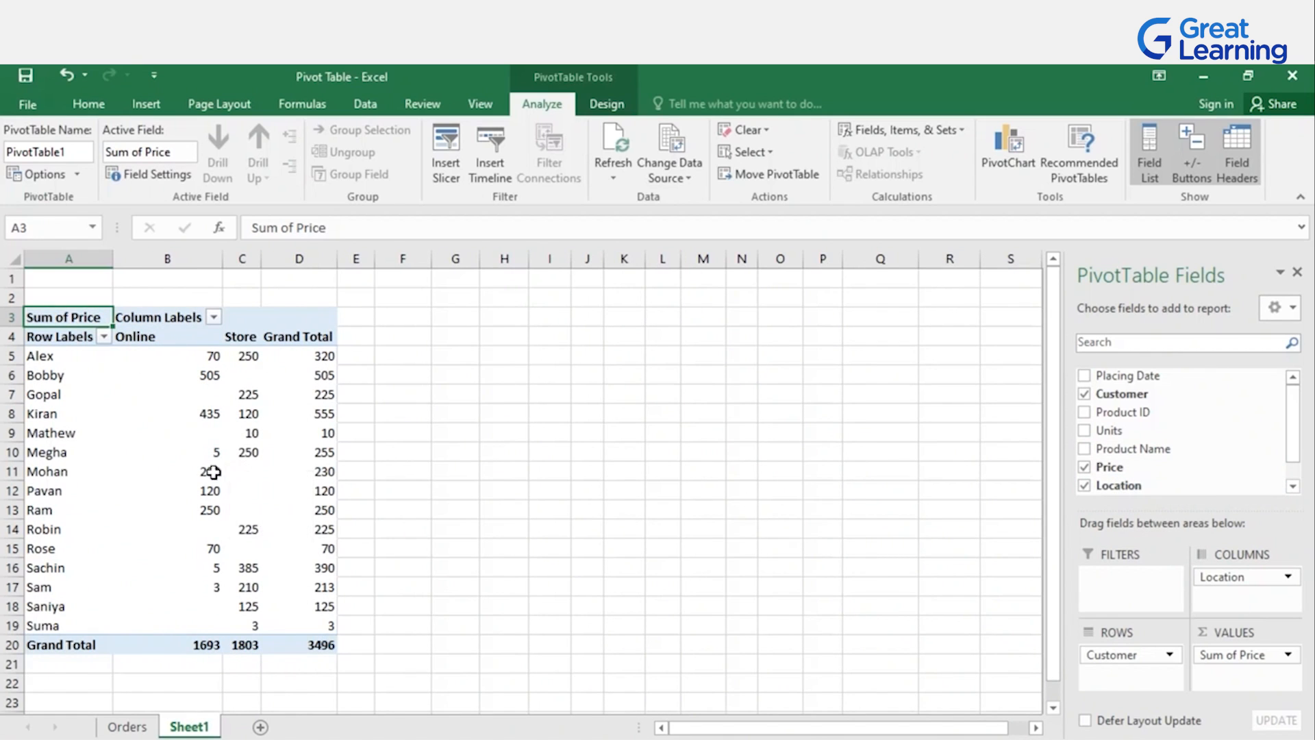
pyautogui.moveTo(224, 459)
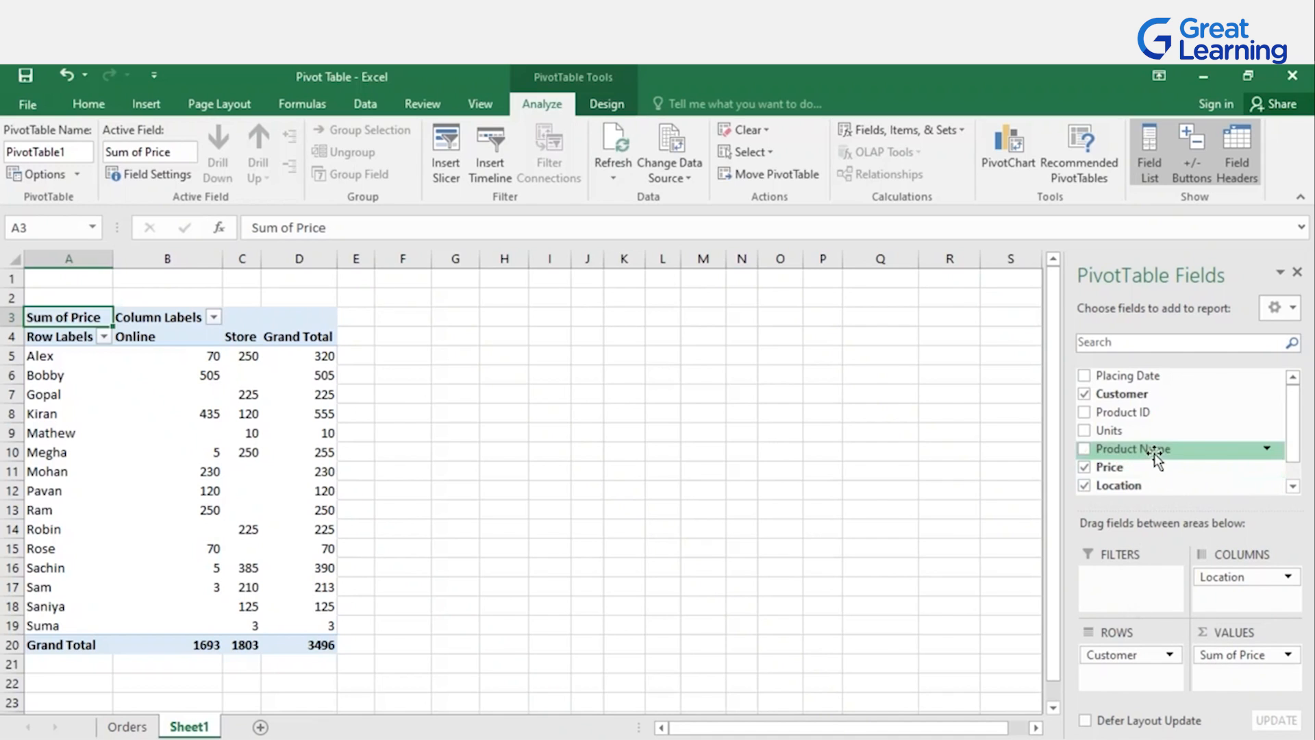
pyautogui.moveTo(1154, 453); pyautogui.dragTo(1123, 586)
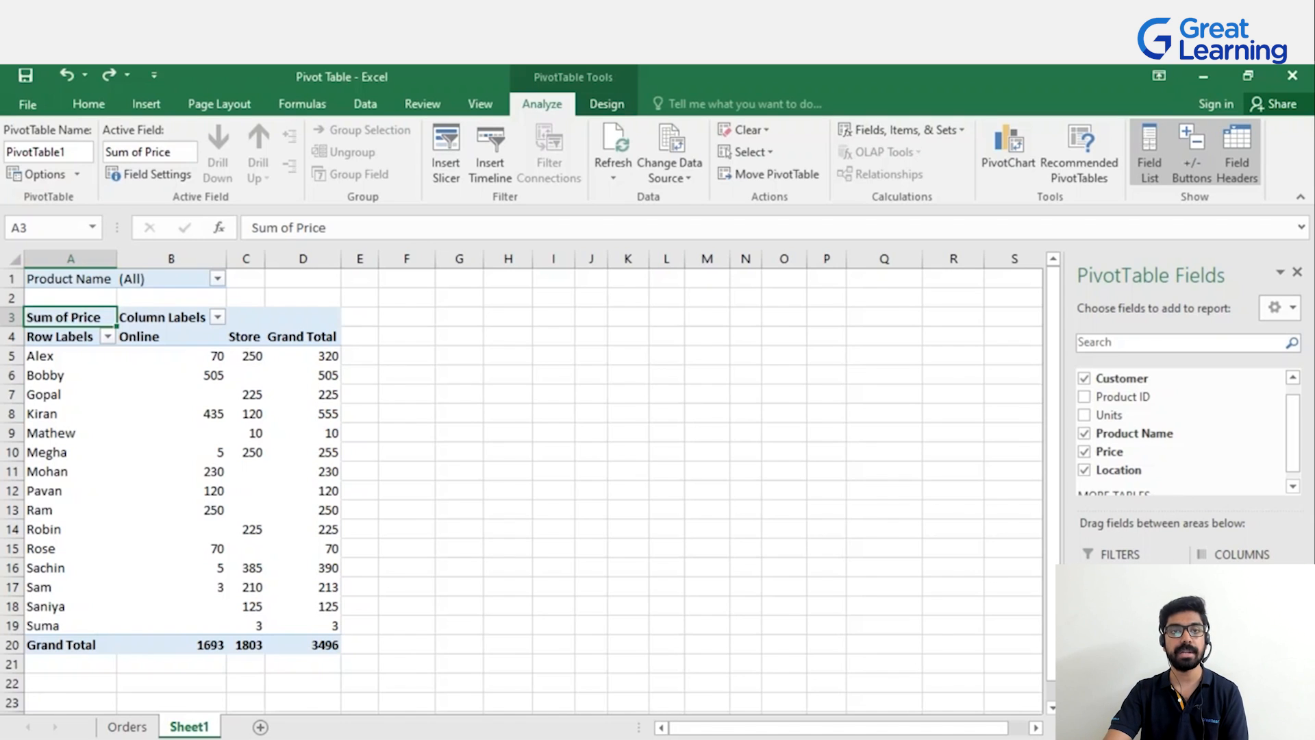
# Filter the PivotTable by Product Name to show only Stapler
pyautogui.click(217, 280)
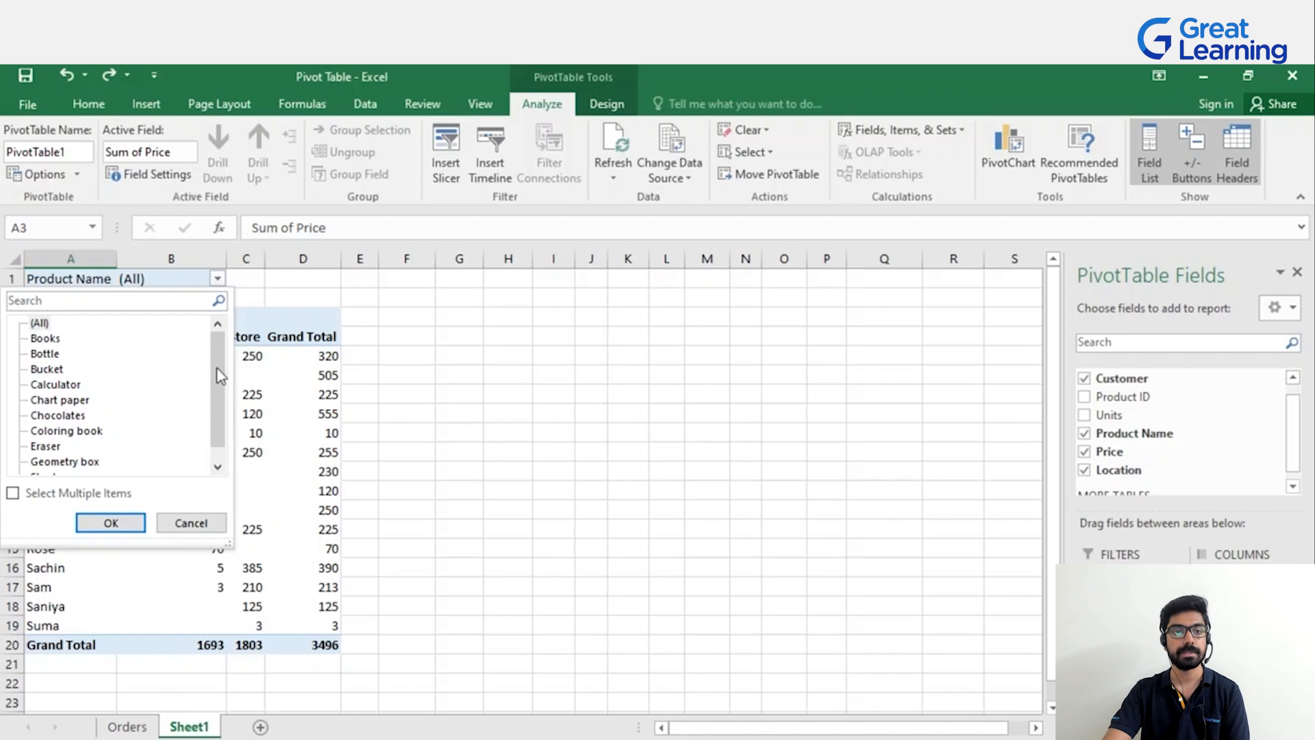
pyautogui.moveTo(219, 387); pyautogui.dragTo(216, 404)
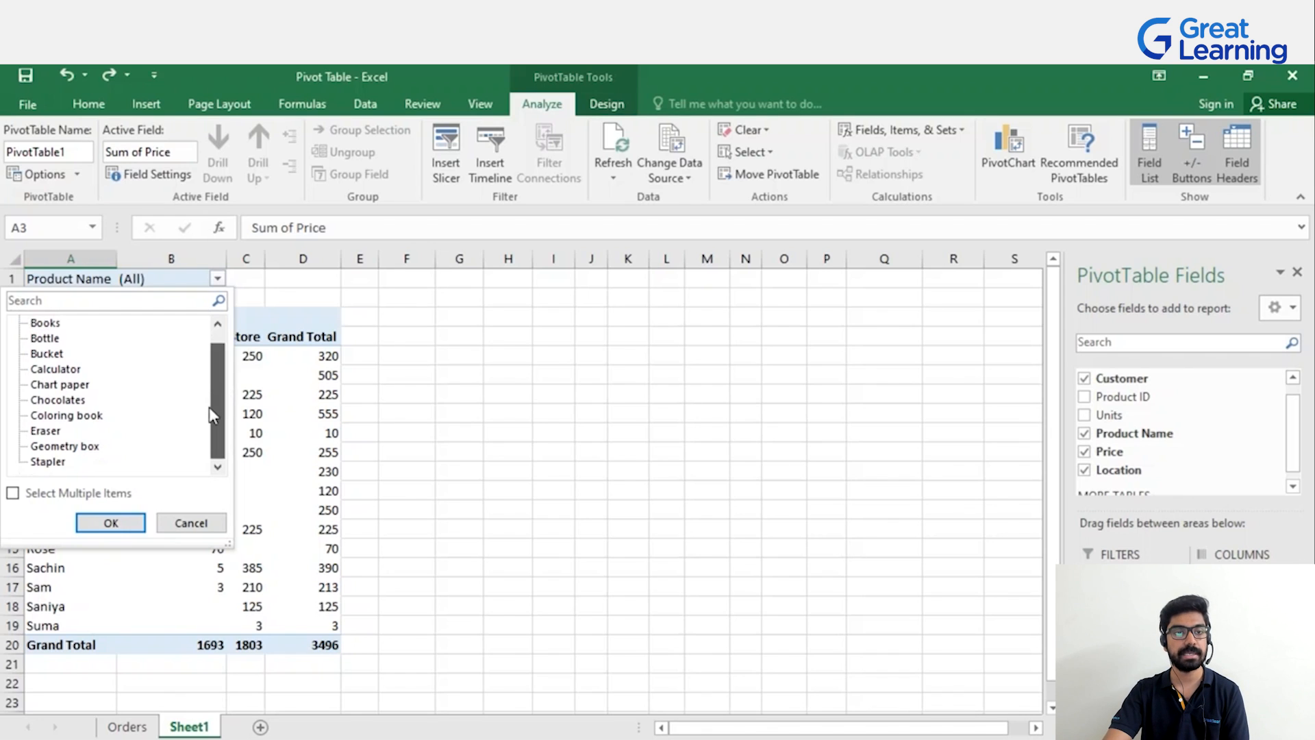
pyautogui.click(57, 463)
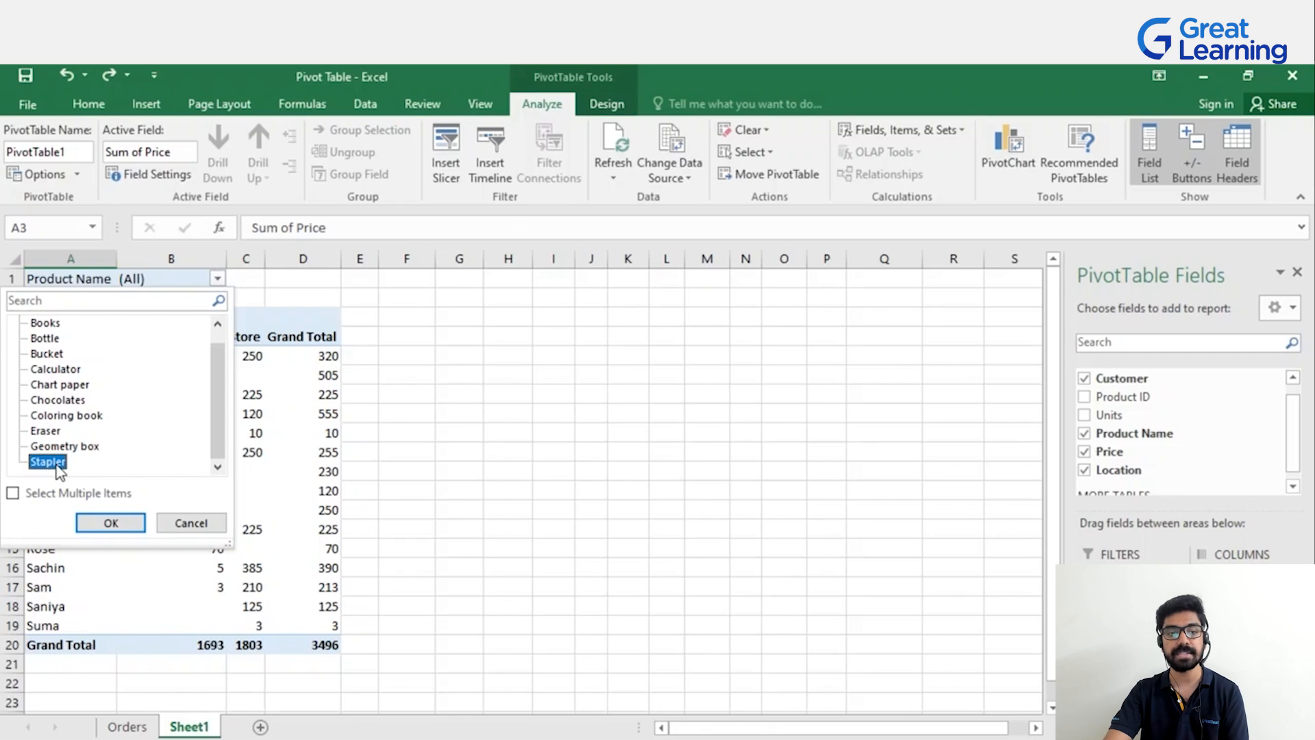
pyautogui.click(123, 527)
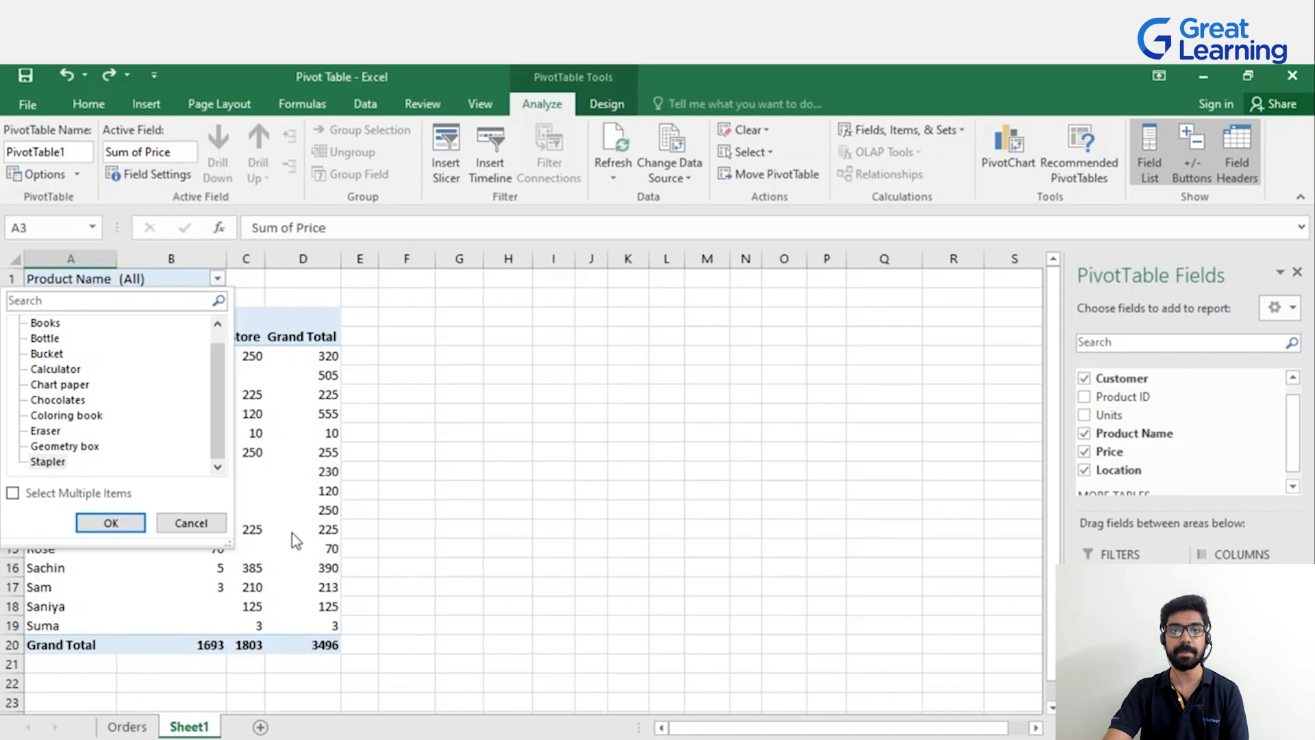
pyautogui.click(49, 463)
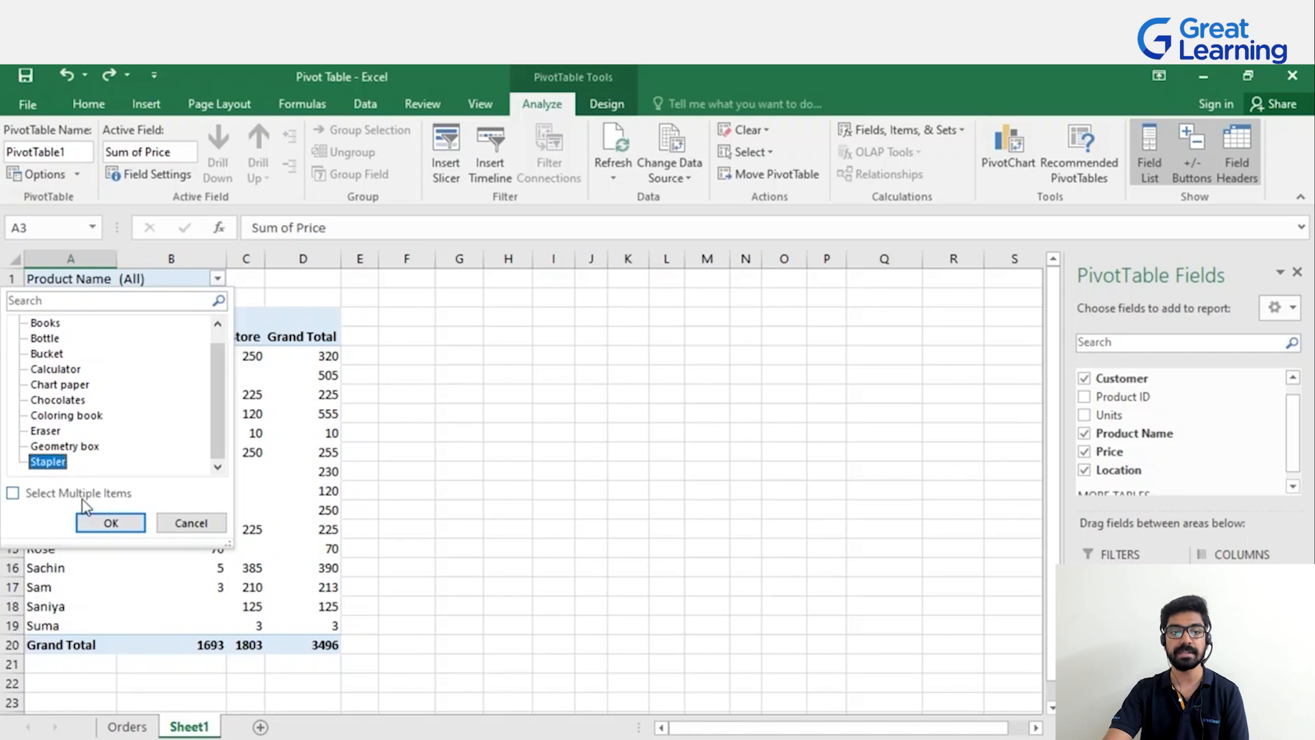
pyautogui.click(111, 523)
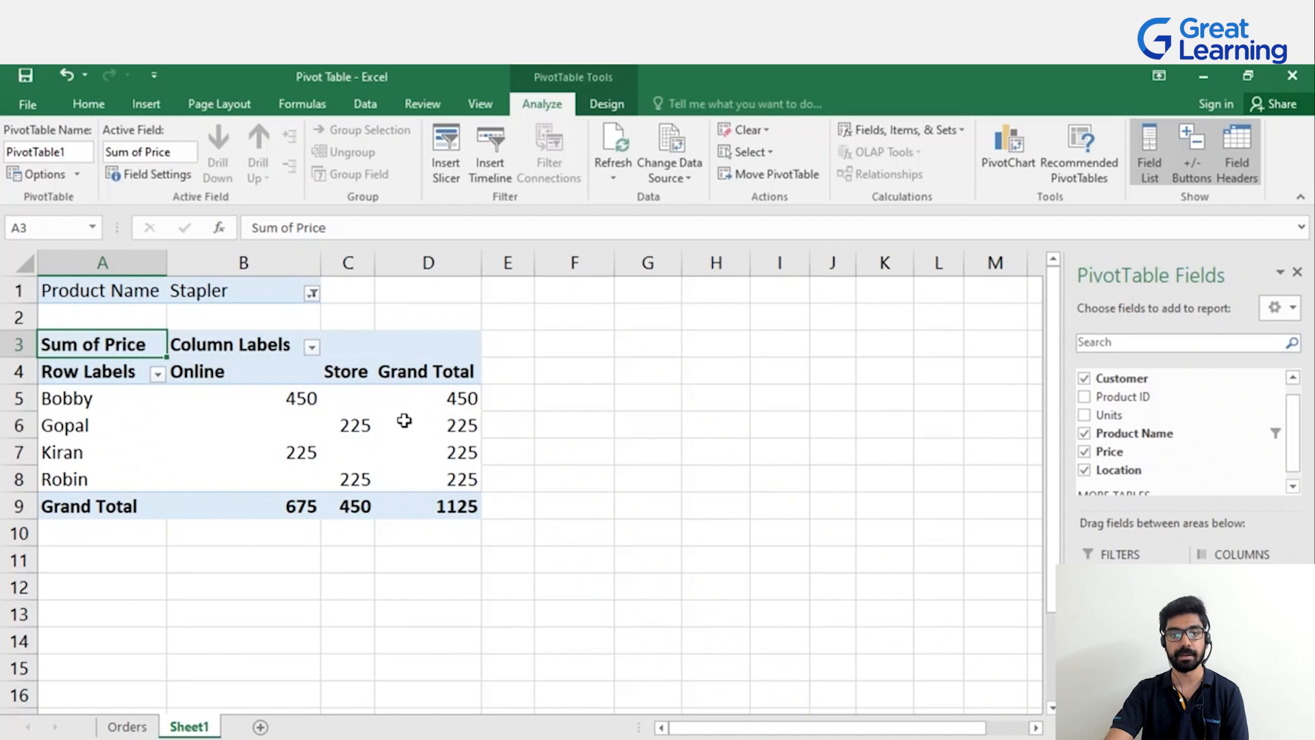
# Reset the Product Name filter to all products, with multiple item selection enabled
pyautogui.moveTo(399, 421)
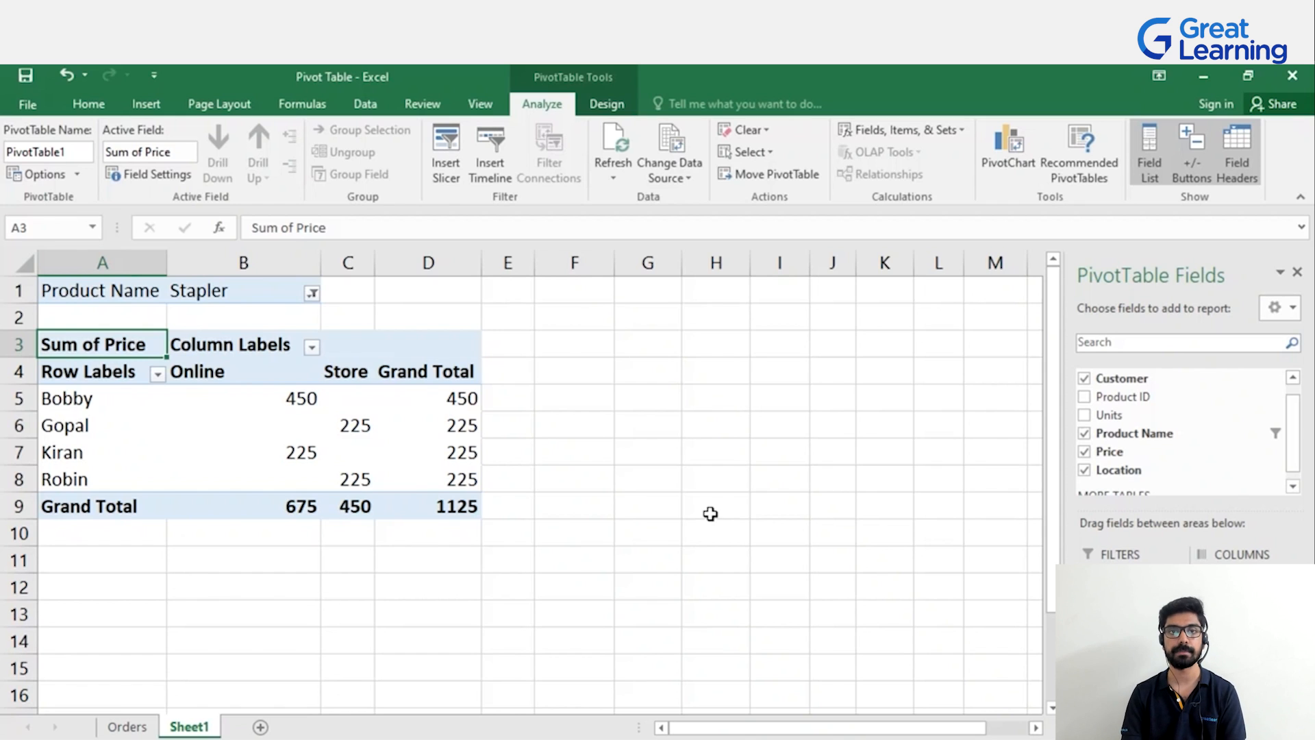
pyautogui.click(312, 294)
pyautogui.click(98, 508)
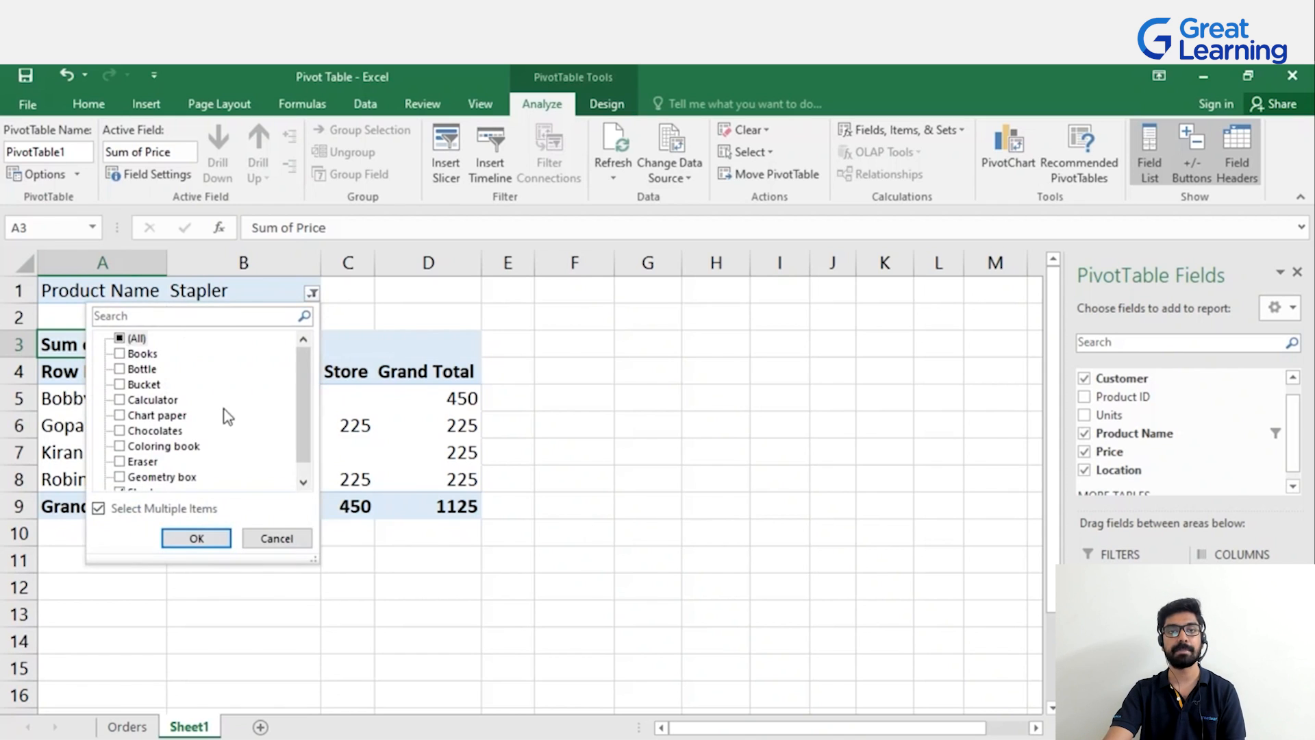
pyautogui.click(122, 339)
pyautogui.click(205, 536)
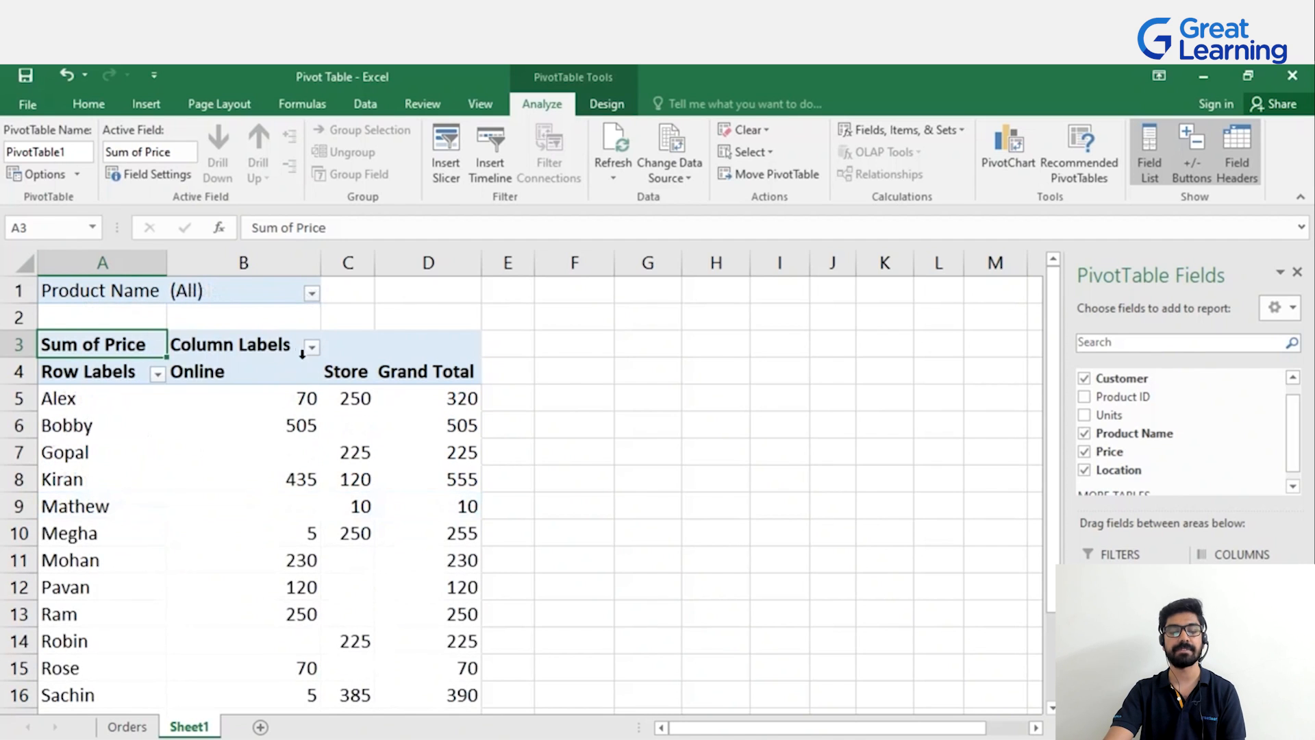
pyautogui.scroll(-3, 285, 356)
pyautogui.scroll(3, 274, 343)
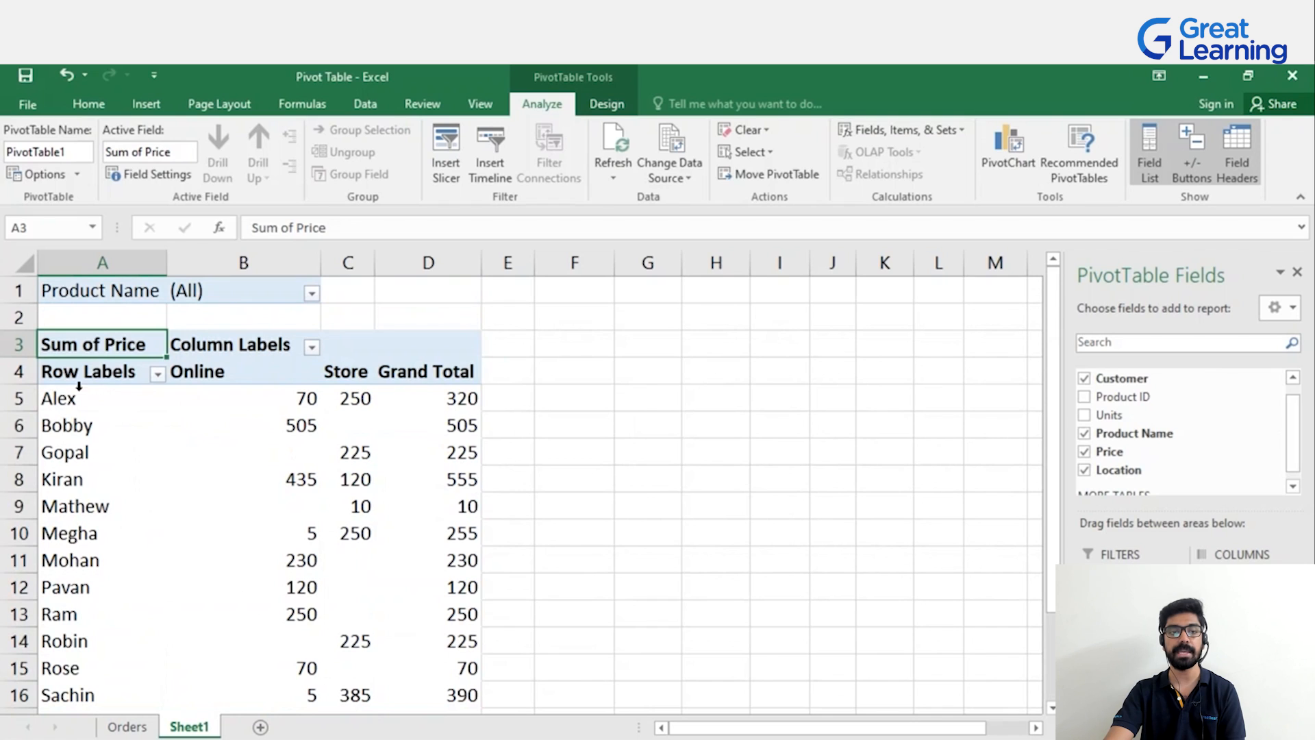
pyautogui.scroll(-1, 748, 540)
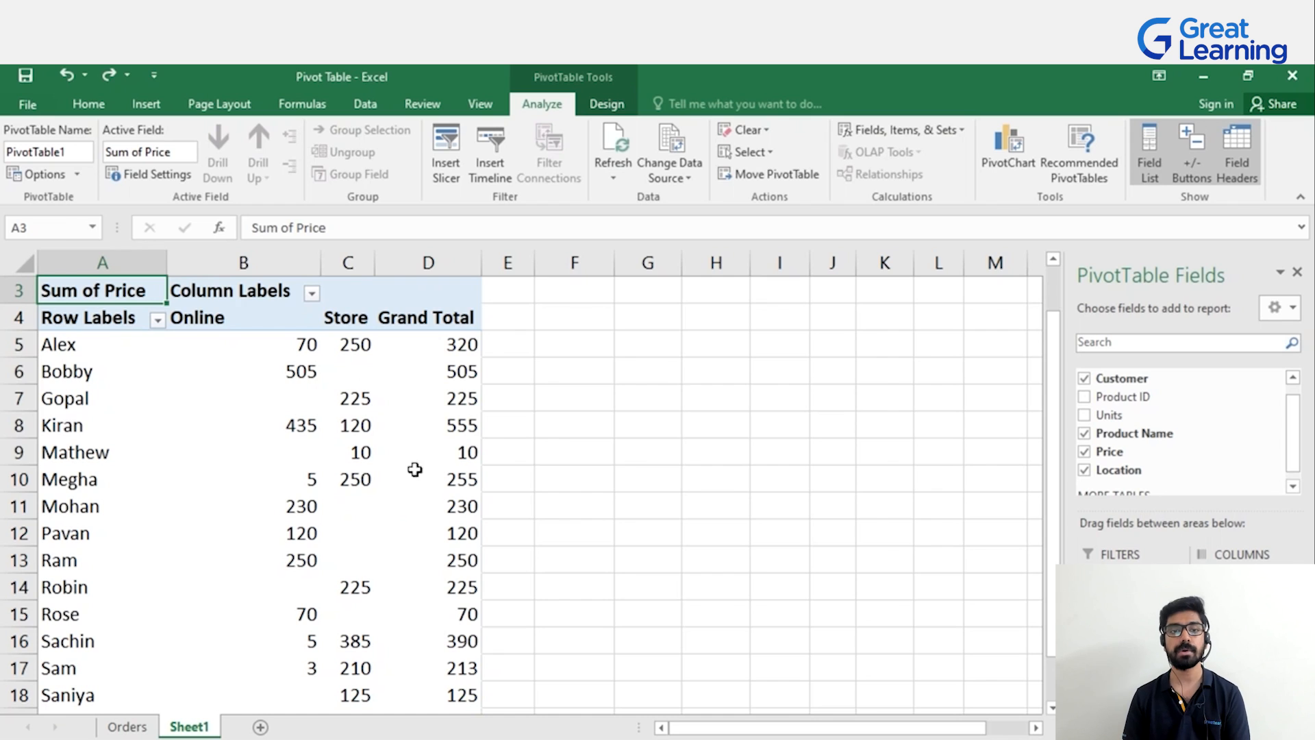
pyautogui.moveTo(463, 444)
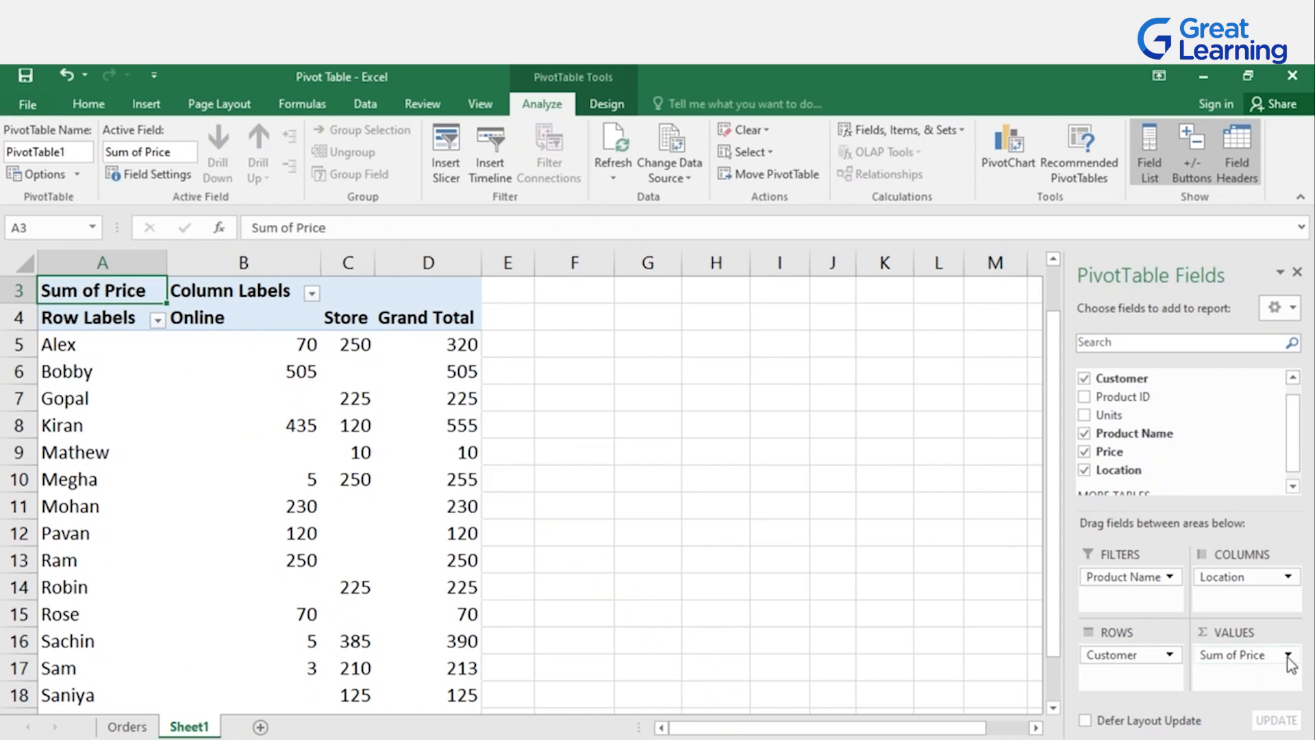
# Show the PivotTable's Sum of Price values as % of Column Total in the Value Field Settings
pyautogui.click(1288, 656)
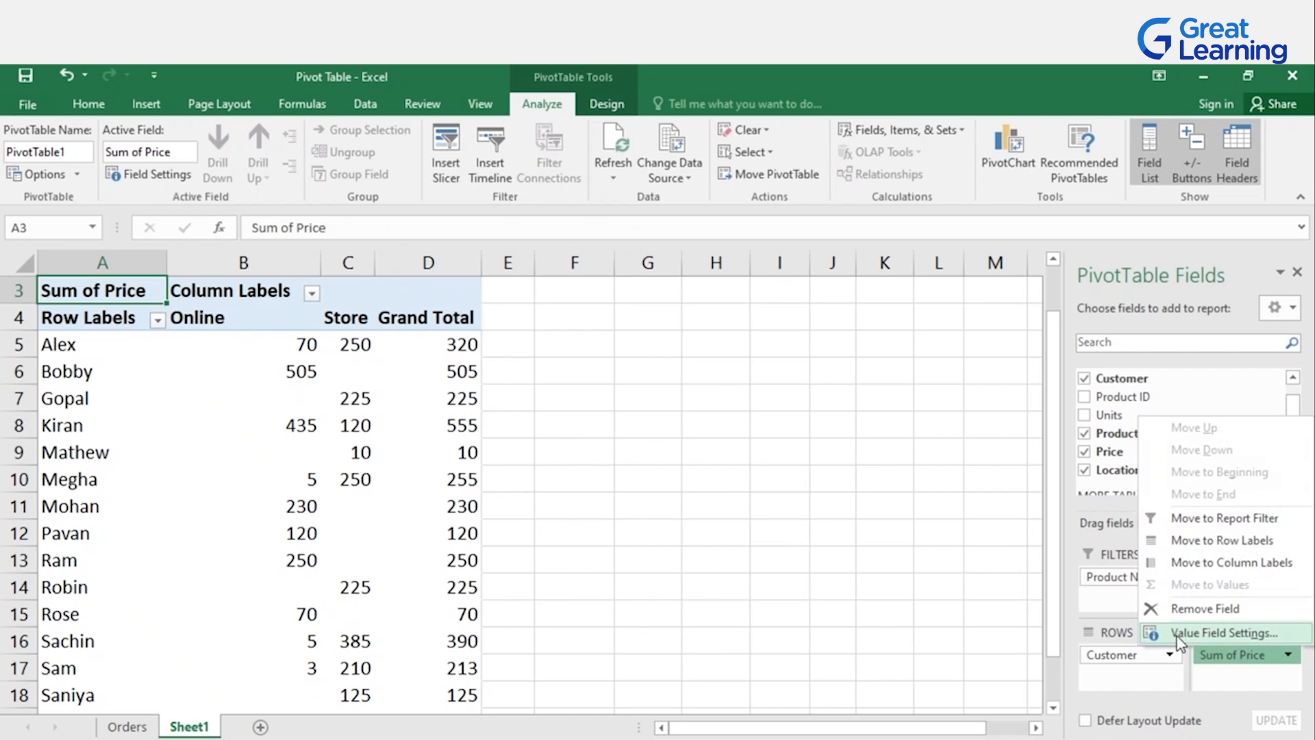
pyautogui.click(1228, 634)
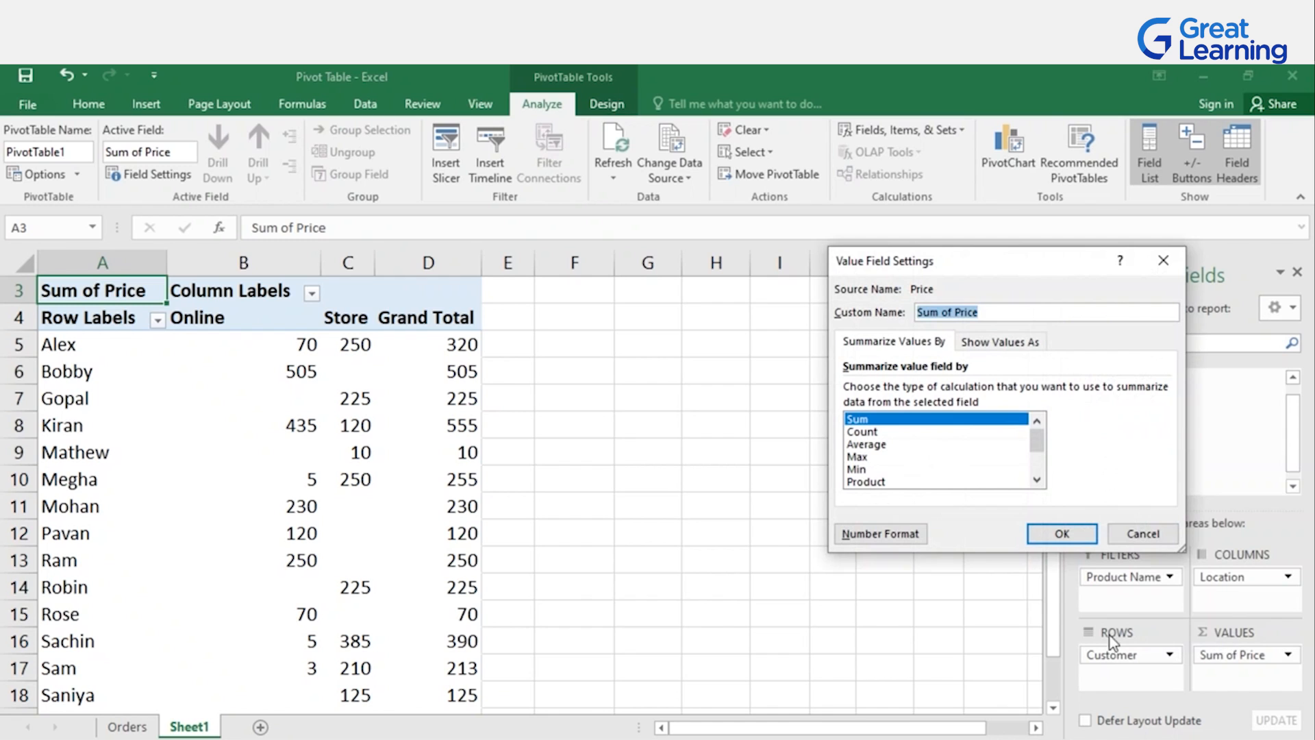
pyautogui.moveTo(1027, 262); pyautogui.dragTo(781, 289)
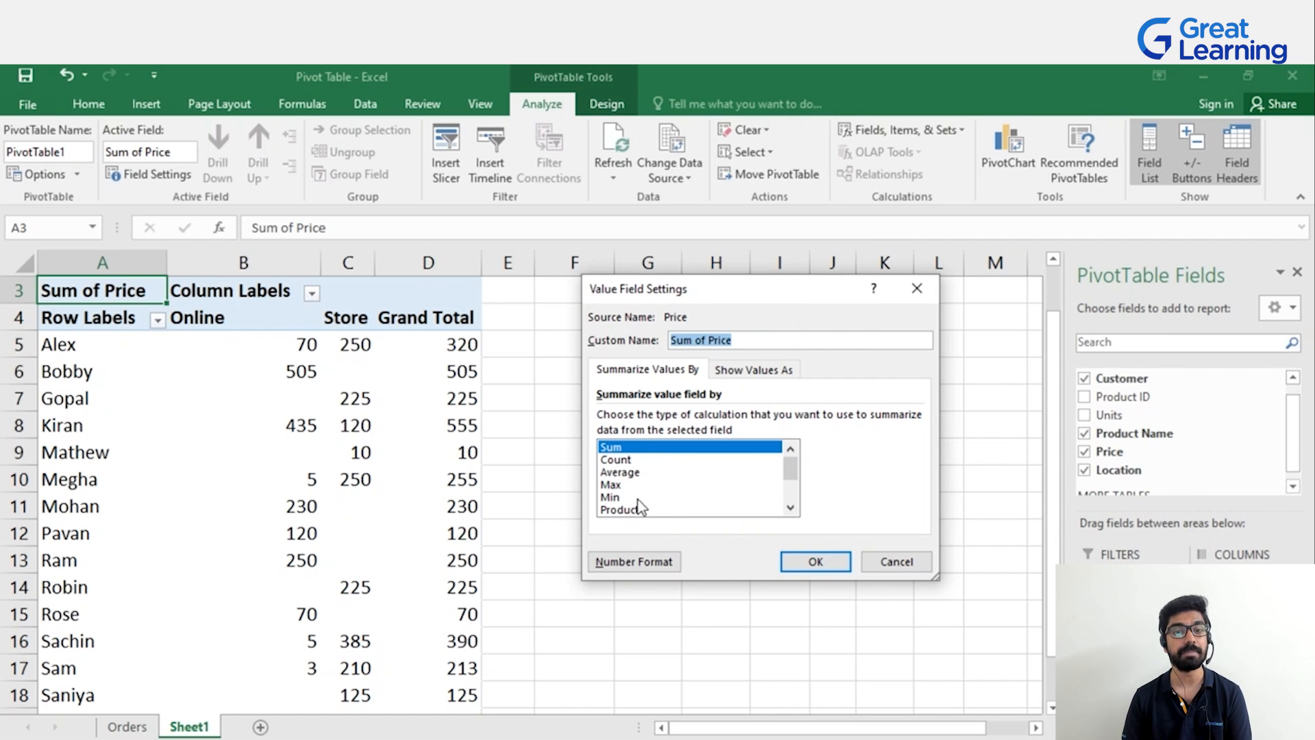
pyautogui.moveTo(791, 470)
pyautogui.mouseDown()
pyautogui.moveTo(791, 499)
pyautogui.moveTo(791, 471)
pyautogui.mouseUp()
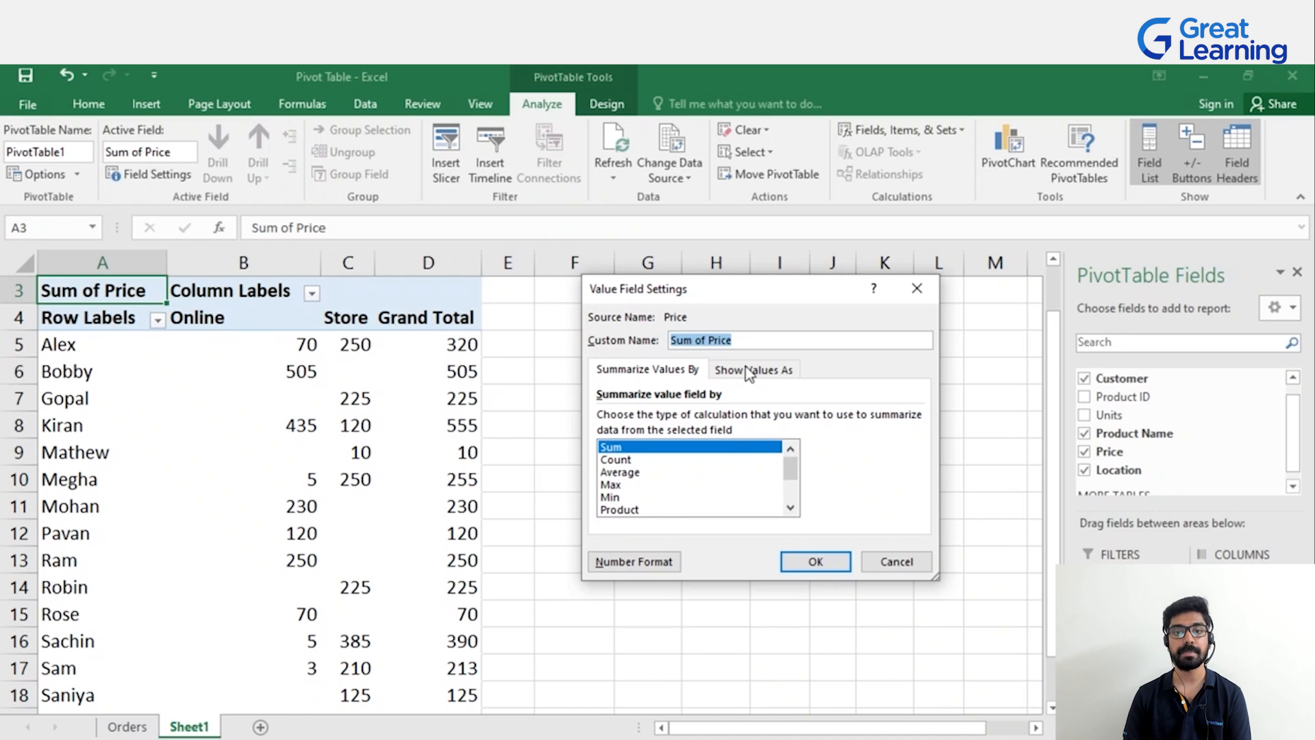
pyautogui.click(775, 372)
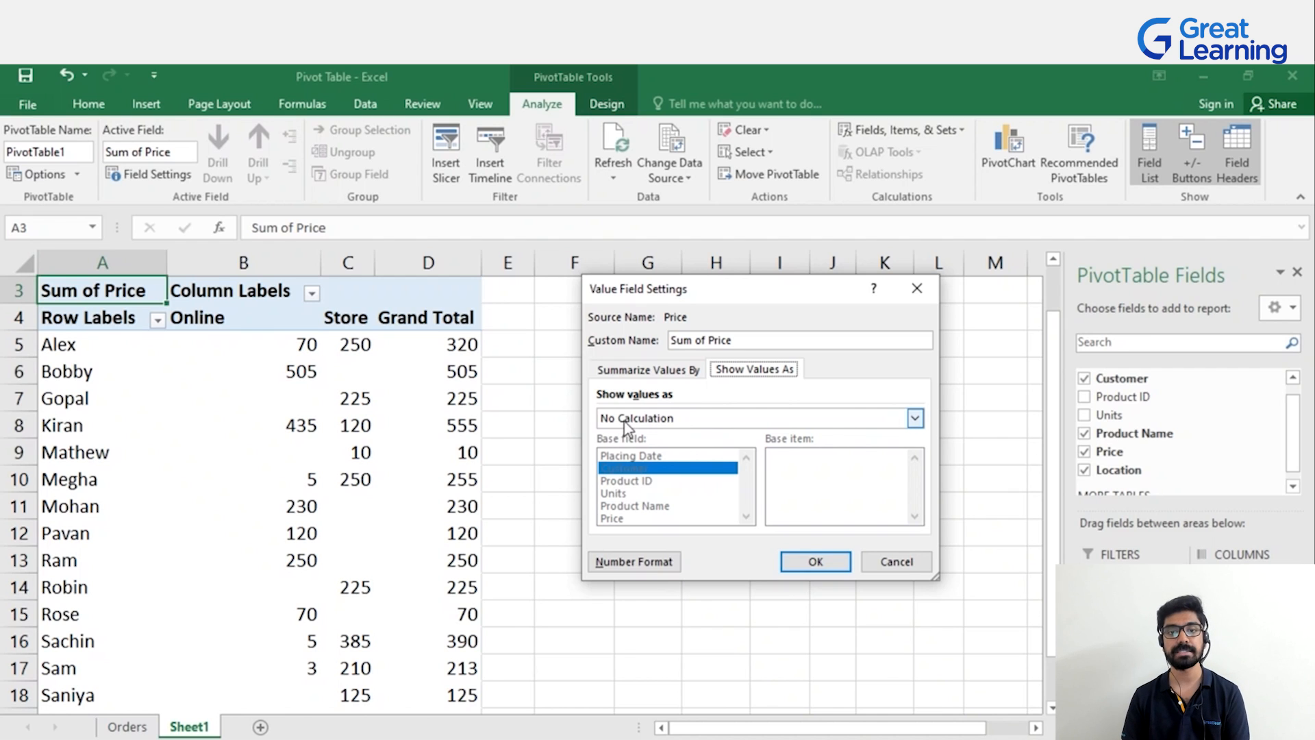
pyautogui.click(654, 420)
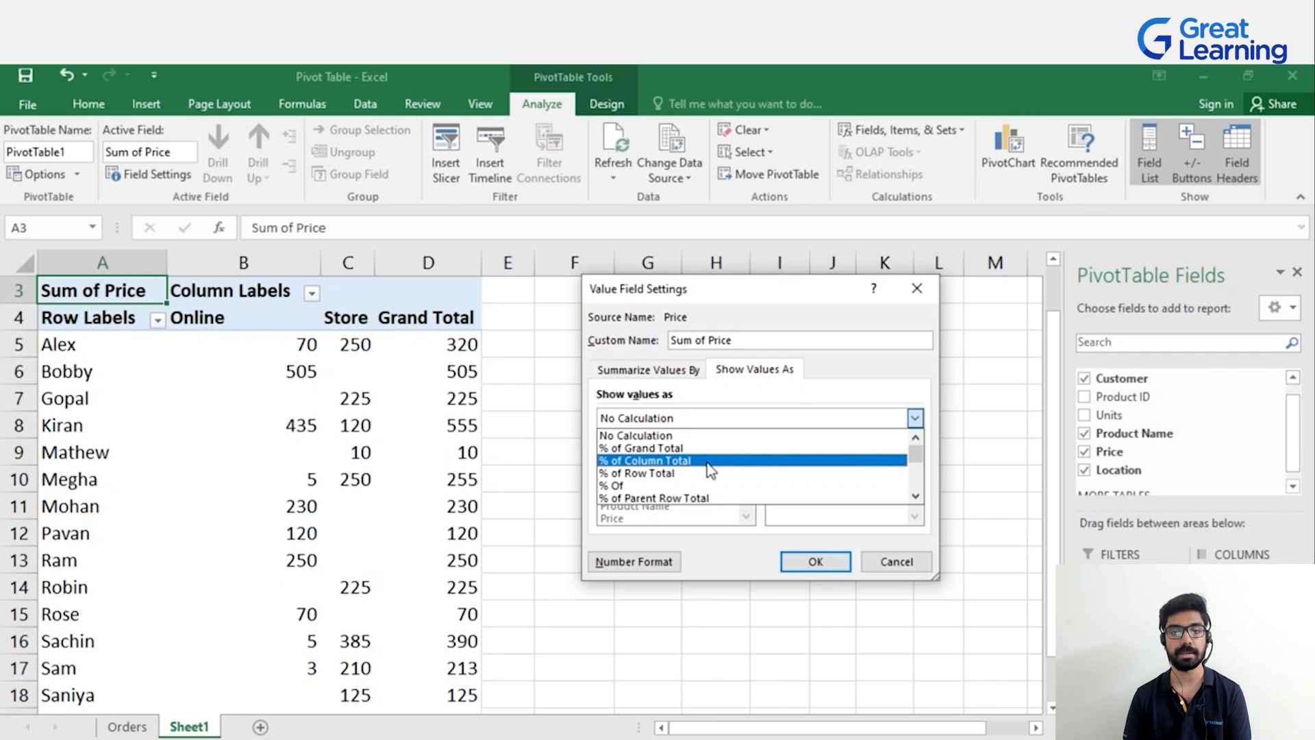
pyautogui.click(710, 460)
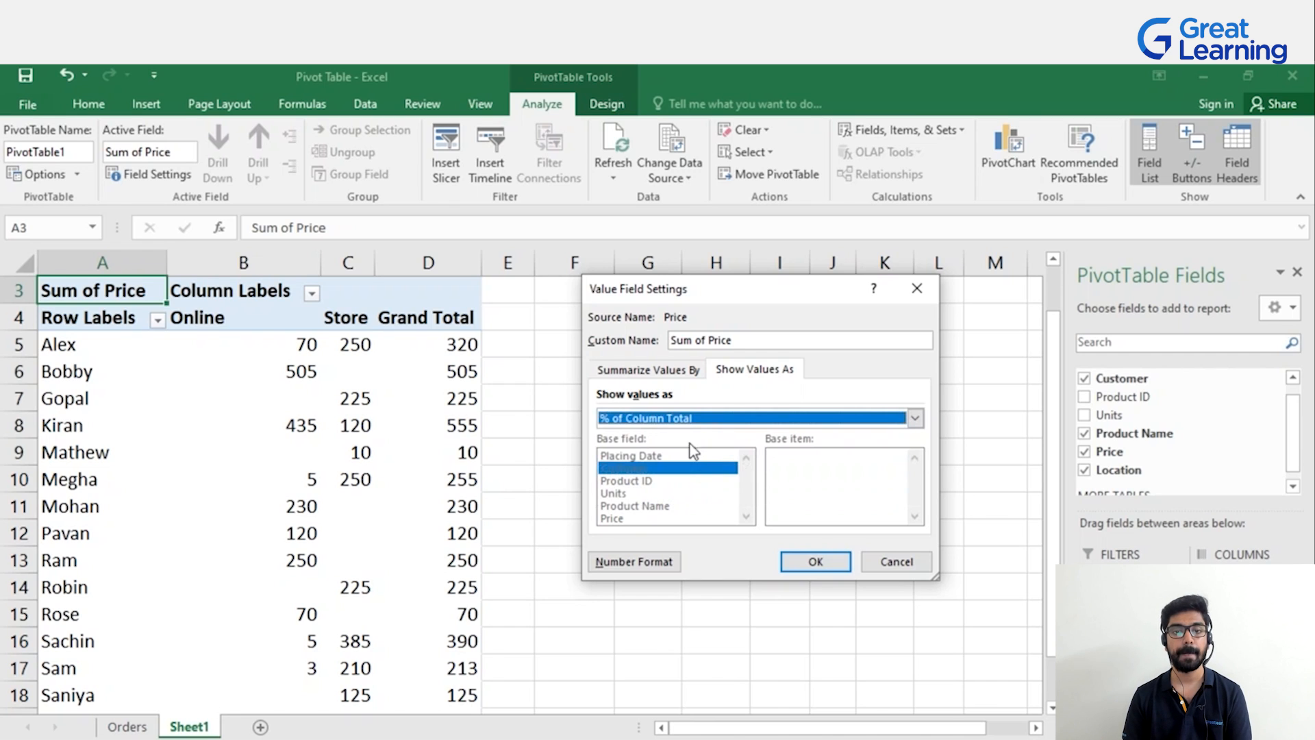
pyautogui.click(829, 558)
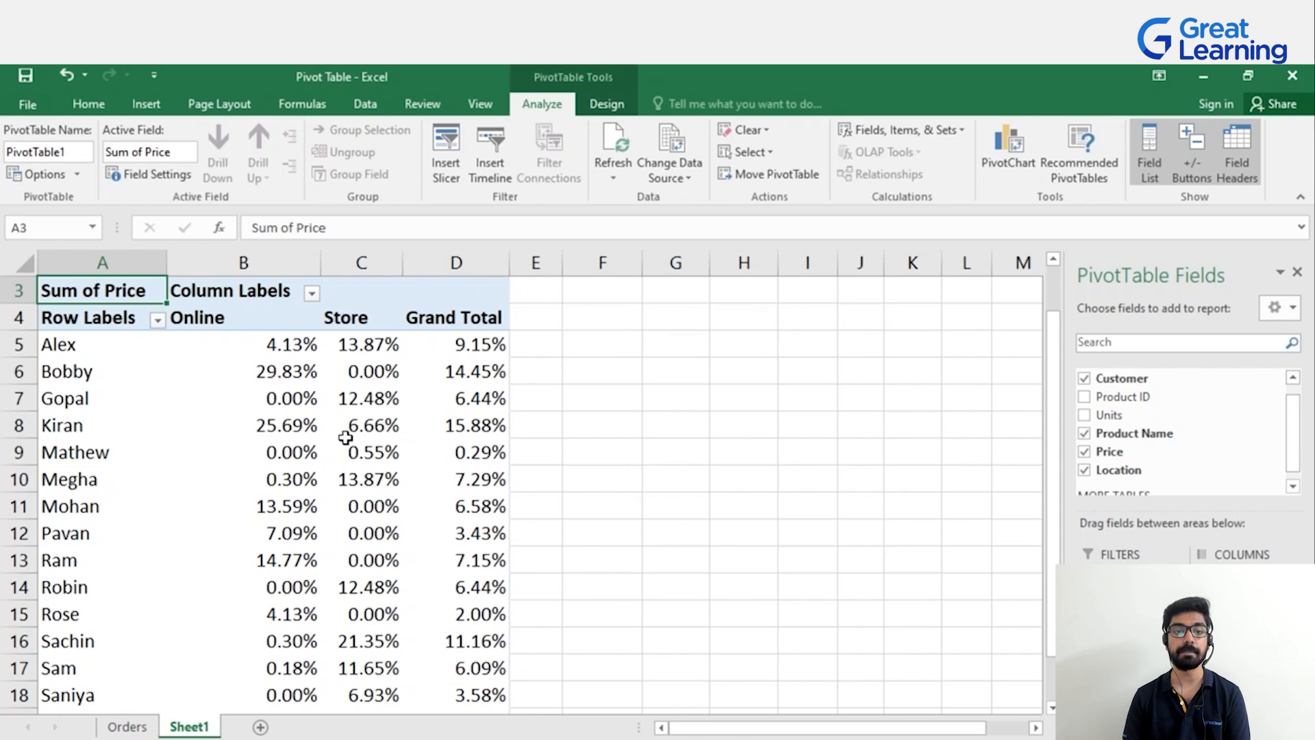
# Examine the column percentages for each customer and the Grand Total row of the PivotTable
pyautogui.scroll(-1, 517, 484)
pyautogui.scroll(-1, 517, 484)
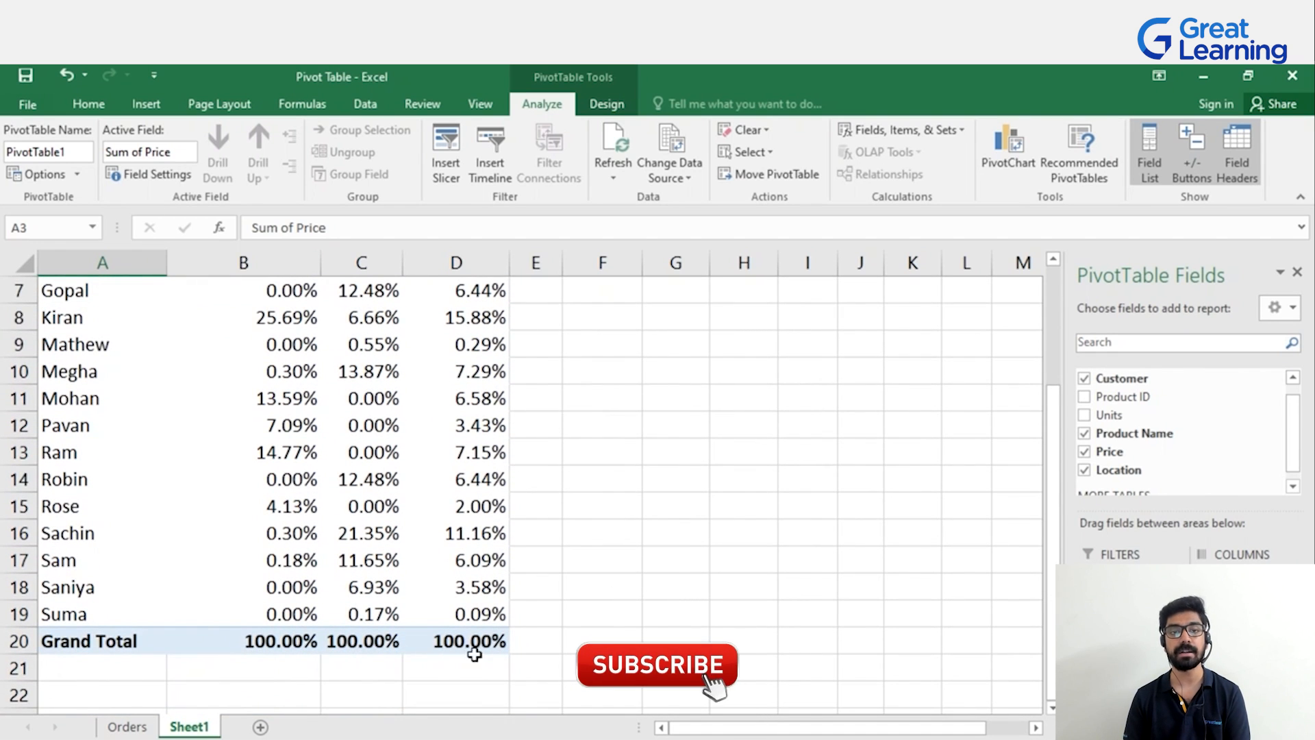
pyautogui.scroll(1, 508, 633)
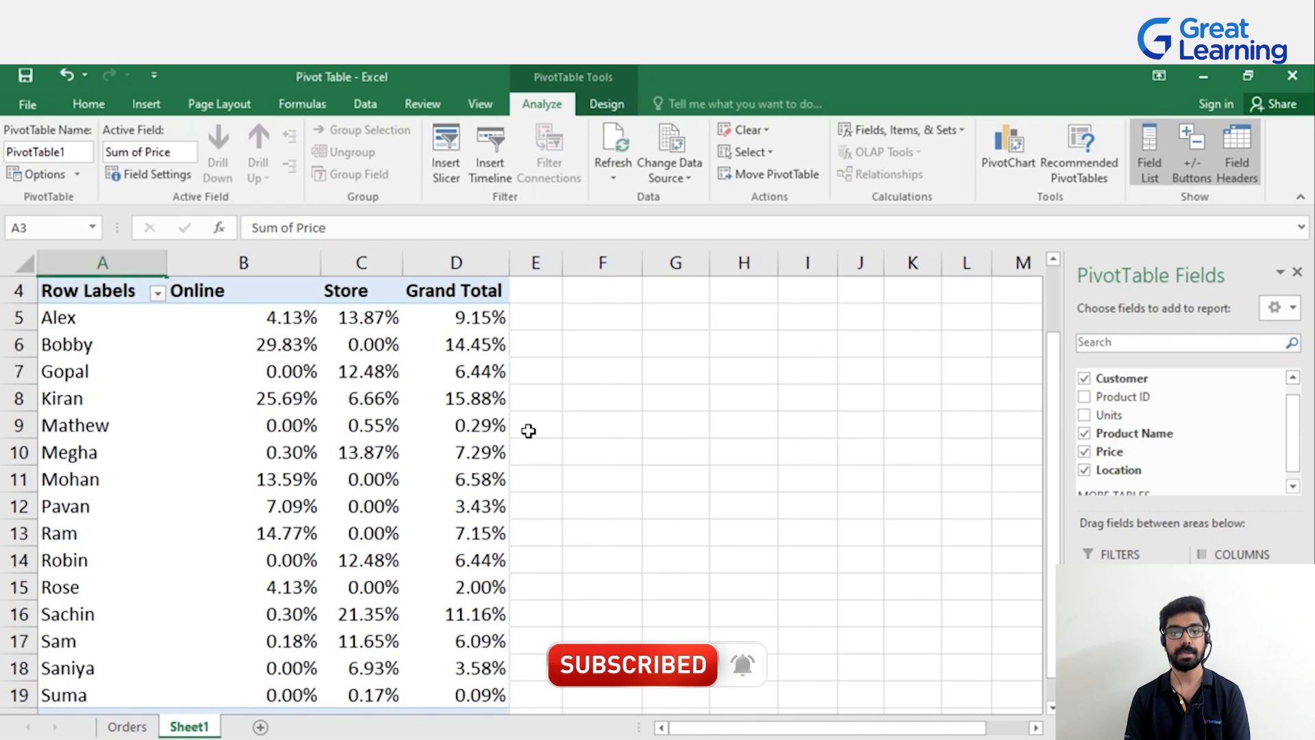
pyautogui.scroll(-1, 531, 431)
pyautogui.scroll(1, 533, 441)
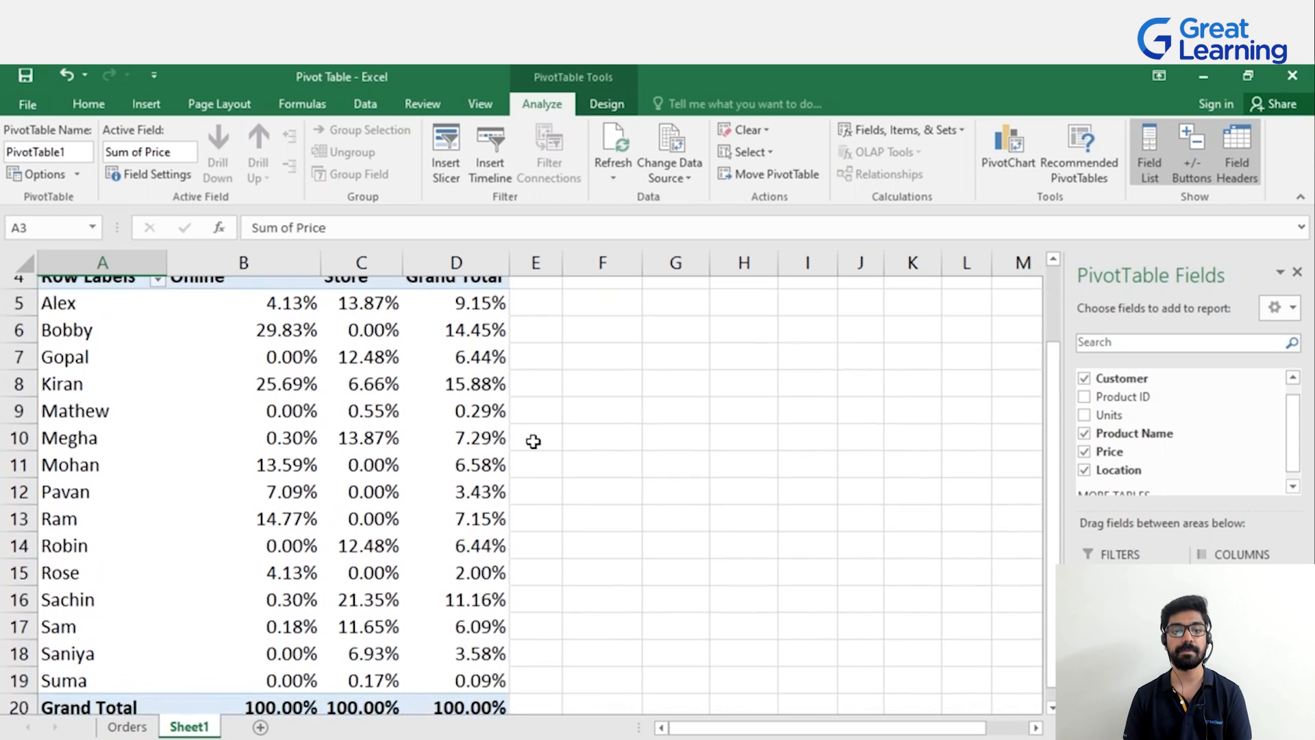
pyautogui.scroll(1, 533, 441)
pyautogui.scroll(-1, 485, 520)
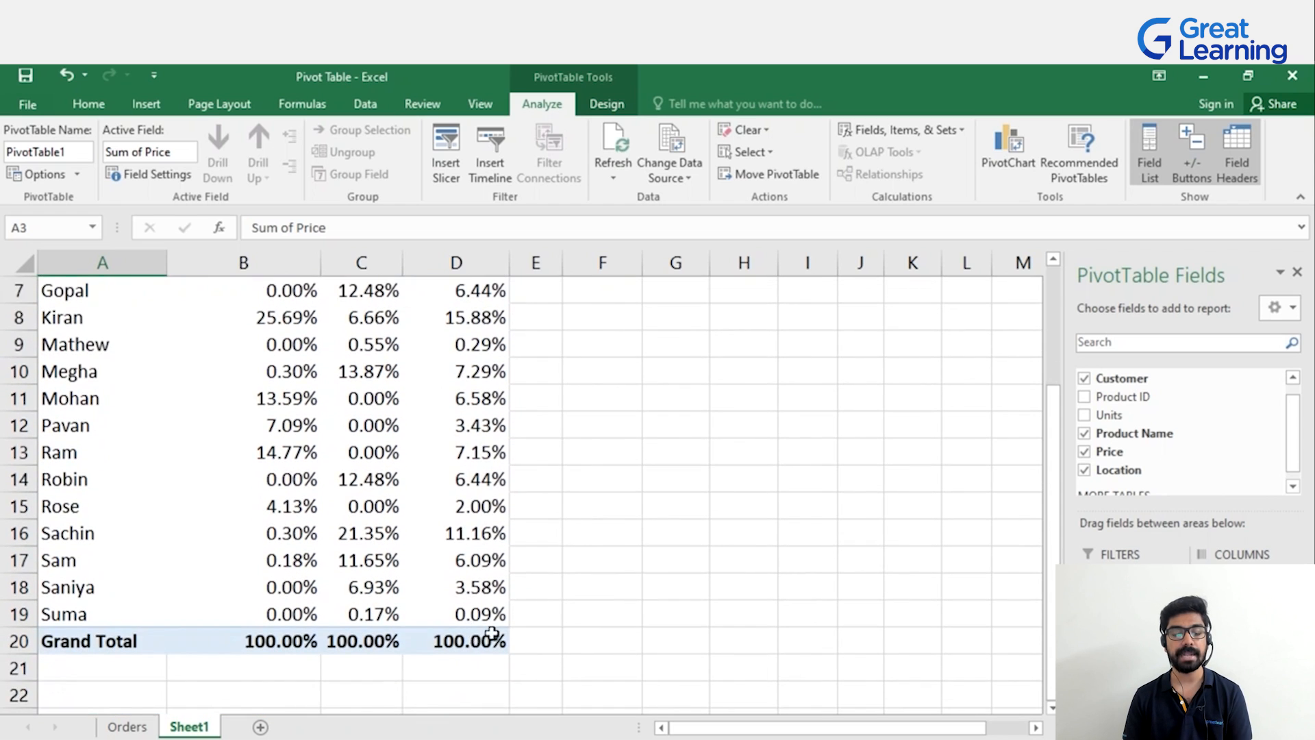
pyautogui.scroll(2, 492, 633)
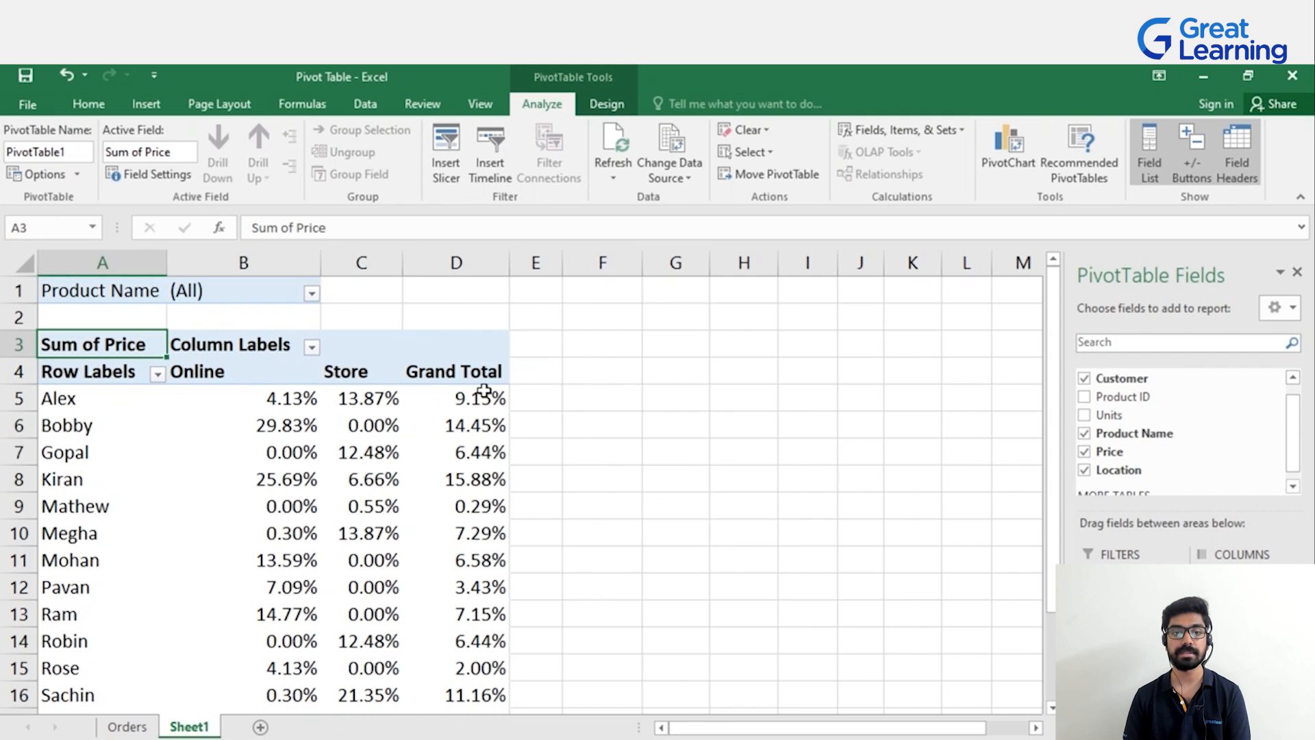
pyautogui.scroll(-2, 483, 392)
pyautogui.scroll(2, 465, 562)
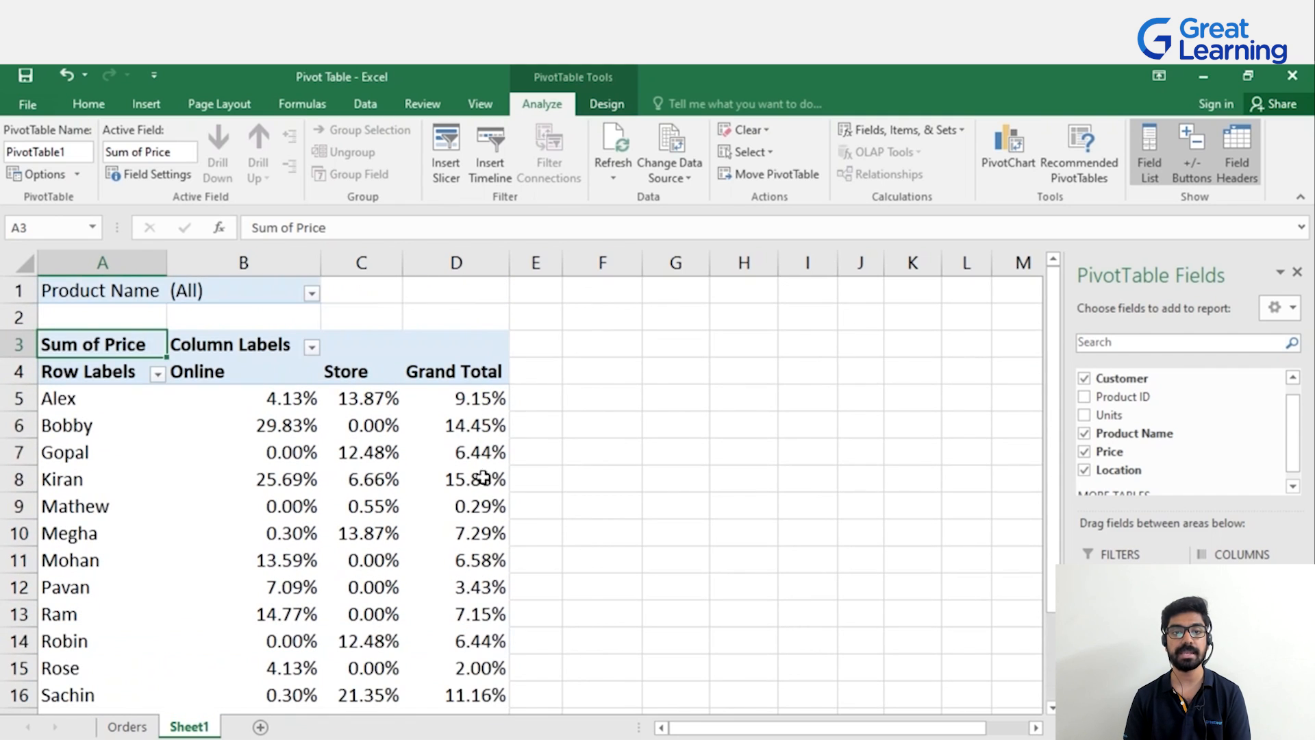
pyautogui.scroll(-1, 505, 466)
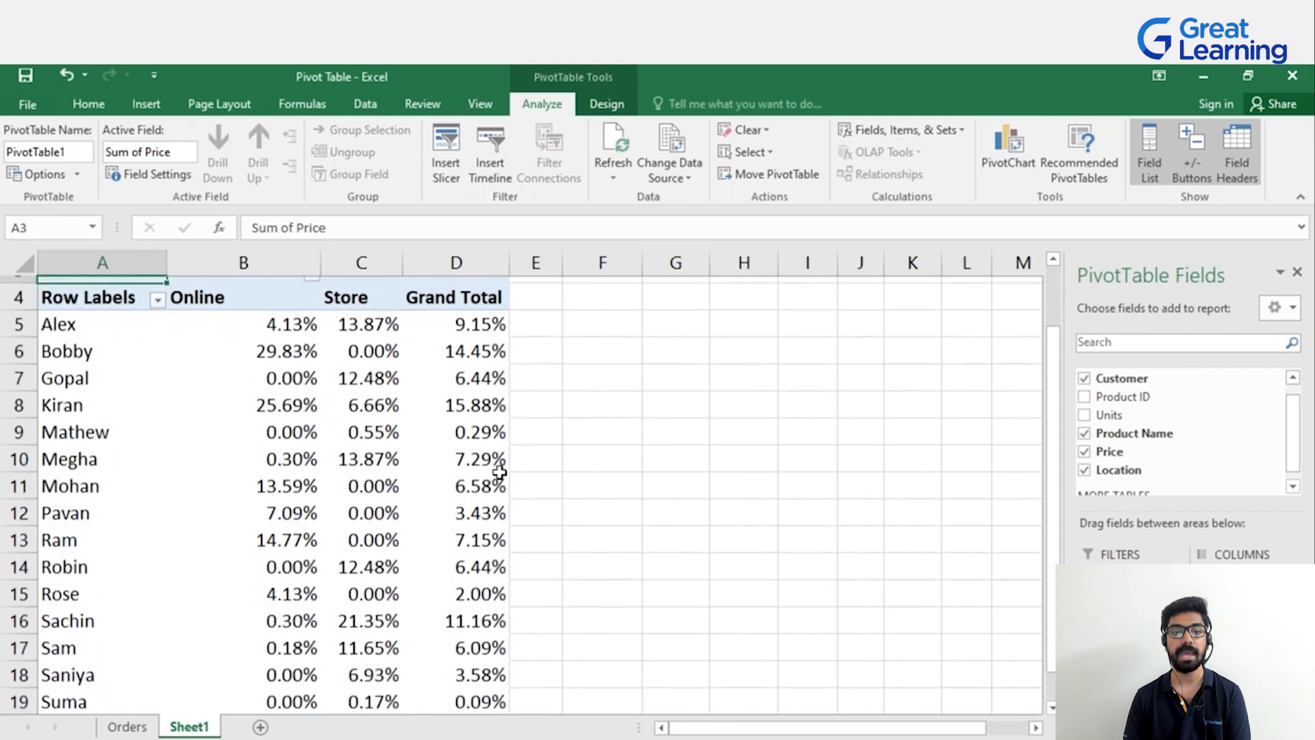
pyautogui.scroll(3, 542, 602)
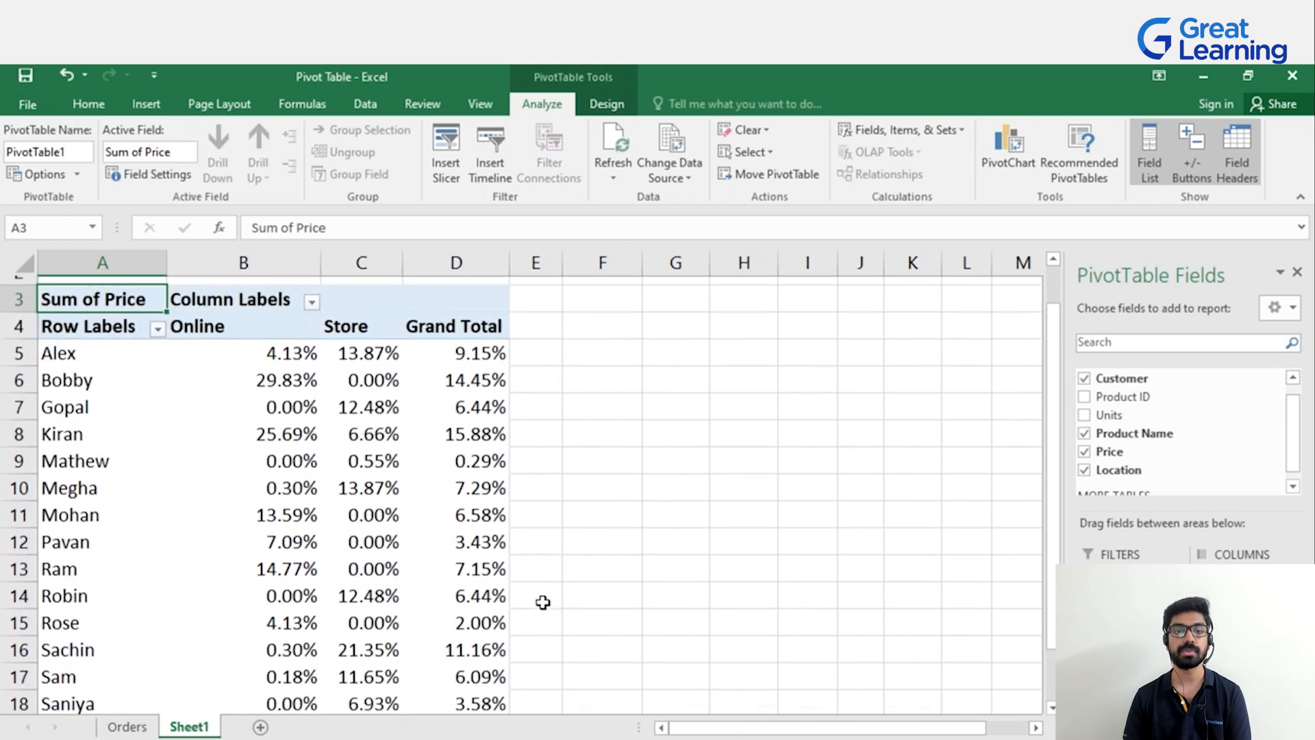
pyautogui.moveTo(495, 473)
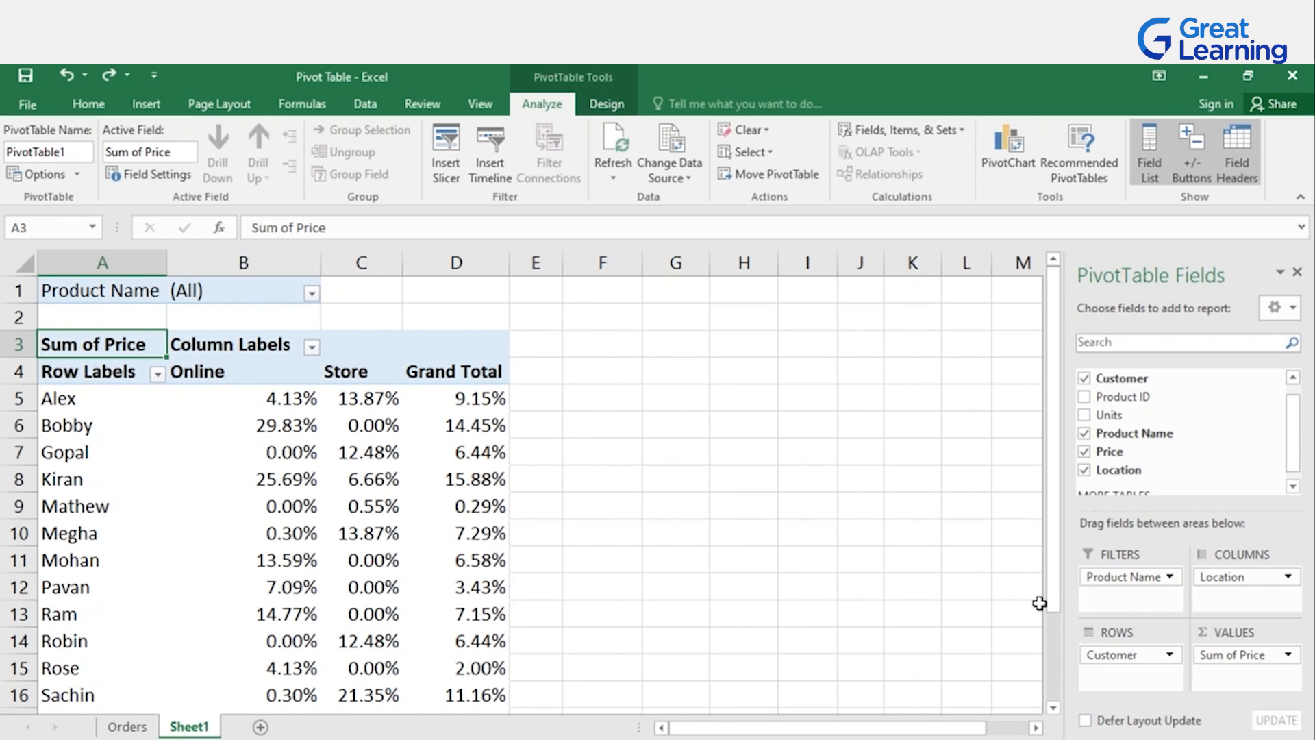
# Make Customer the PivotTable's report filter and place Product Name in its rows
pyautogui.moveTo(1110, 654); pyautogui.dragTo(1125, 672)
pyautogui.moveTo(1137, 615); pyautogui.dragTo(1123, 664)
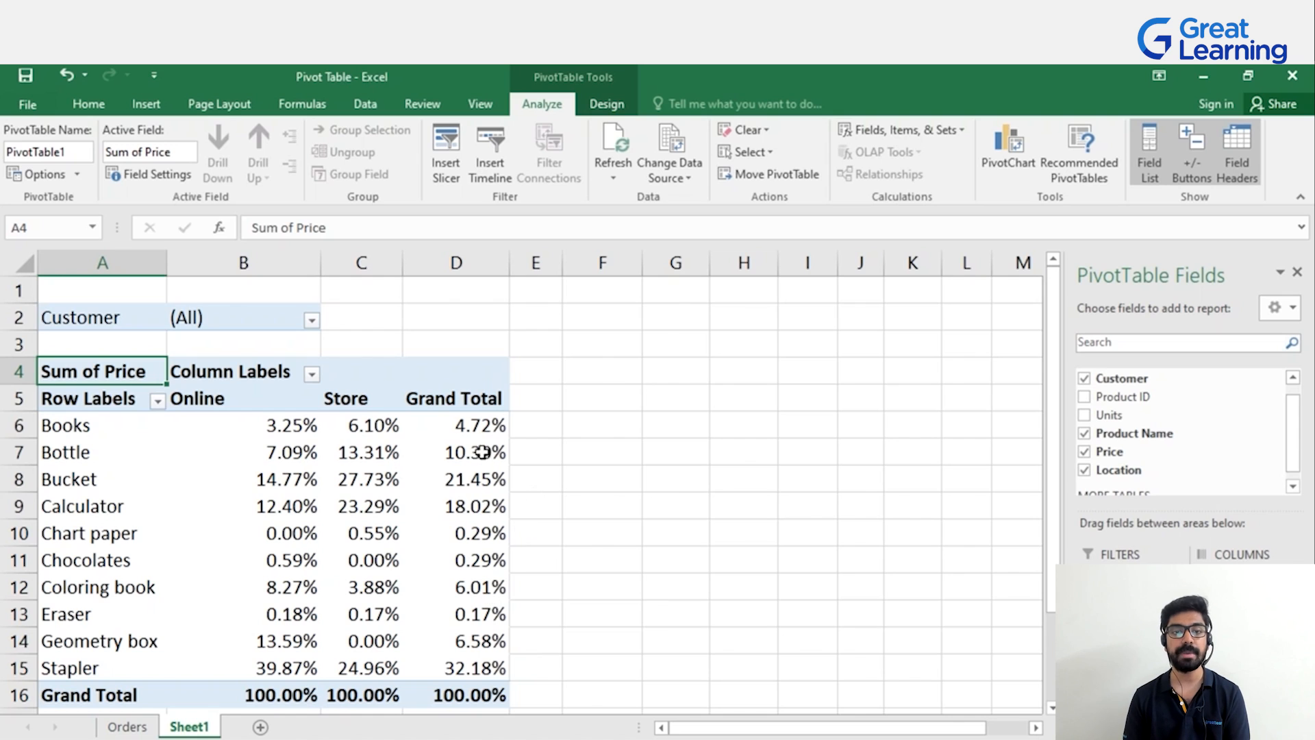
pyautogui.moveTo(485, 672)
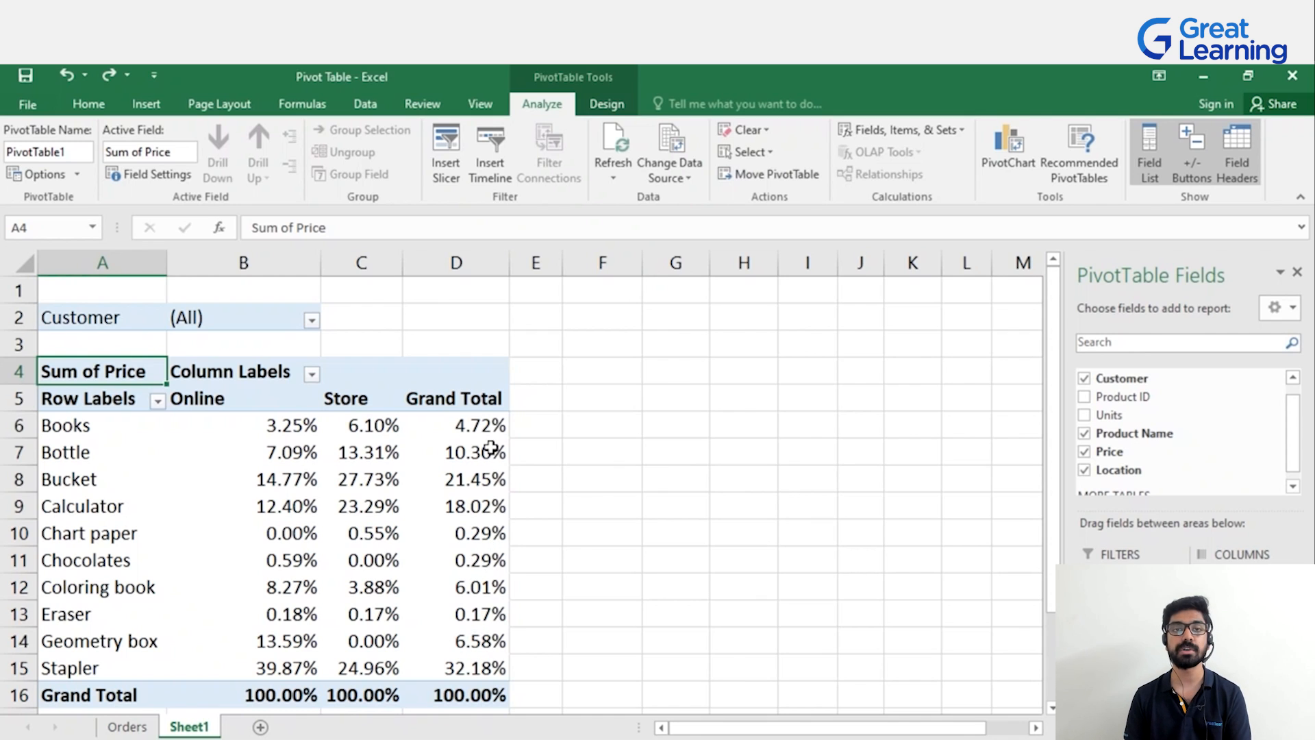
pyautogui.moveTo(492, 448)
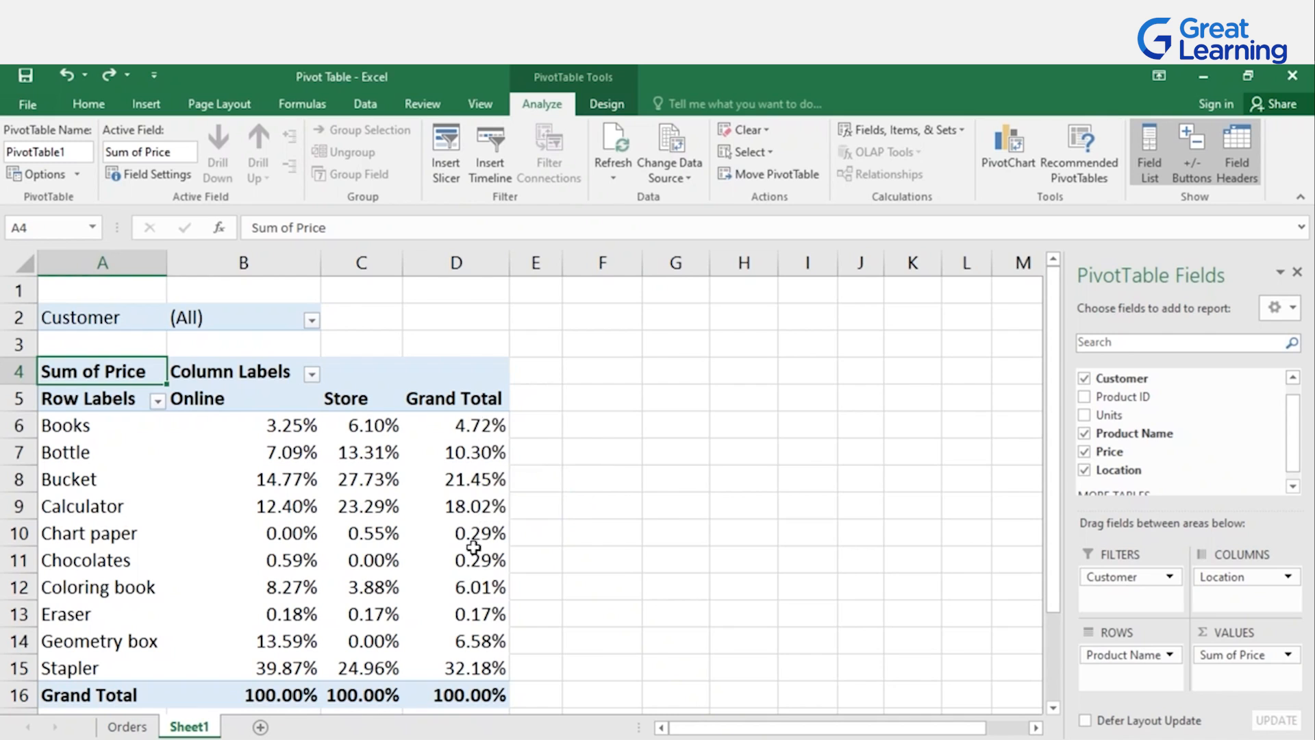
# Set the Sum of Price values to show with No Calculation
pyautogui.click(1246, 657)
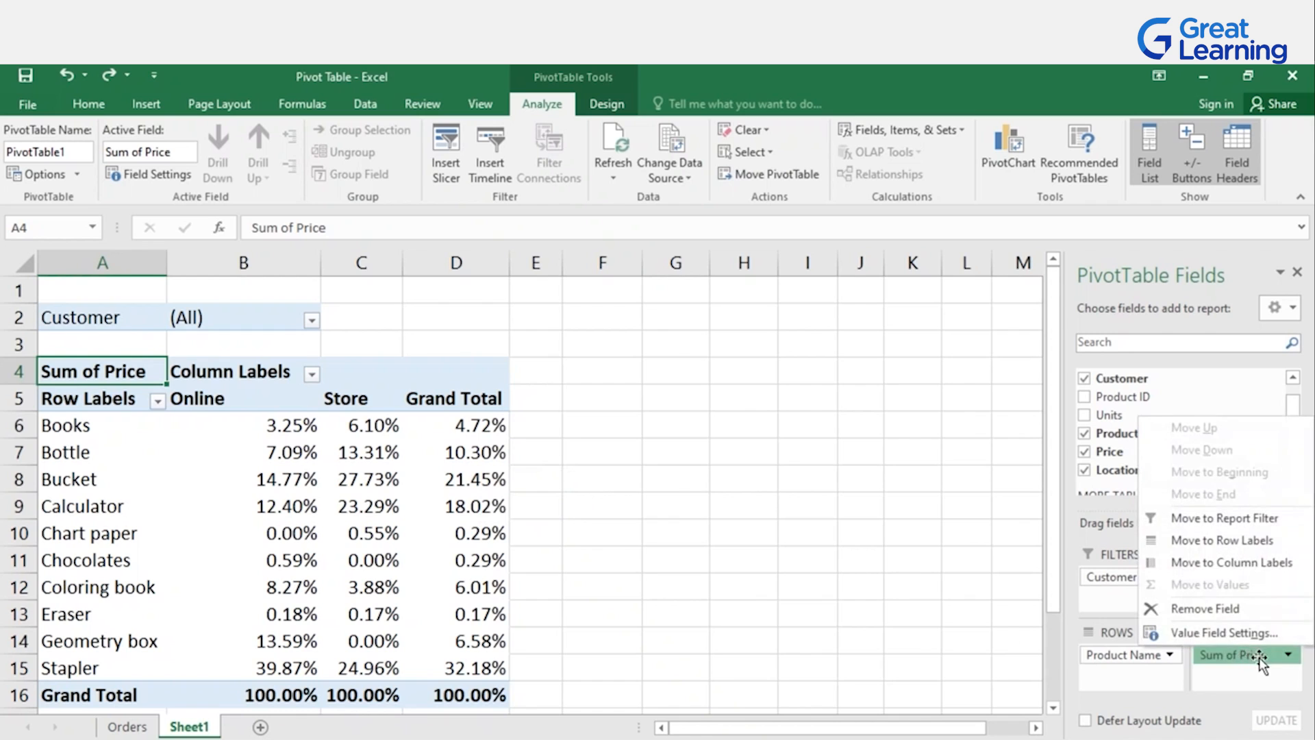
pyautogui.click(1228, 630)
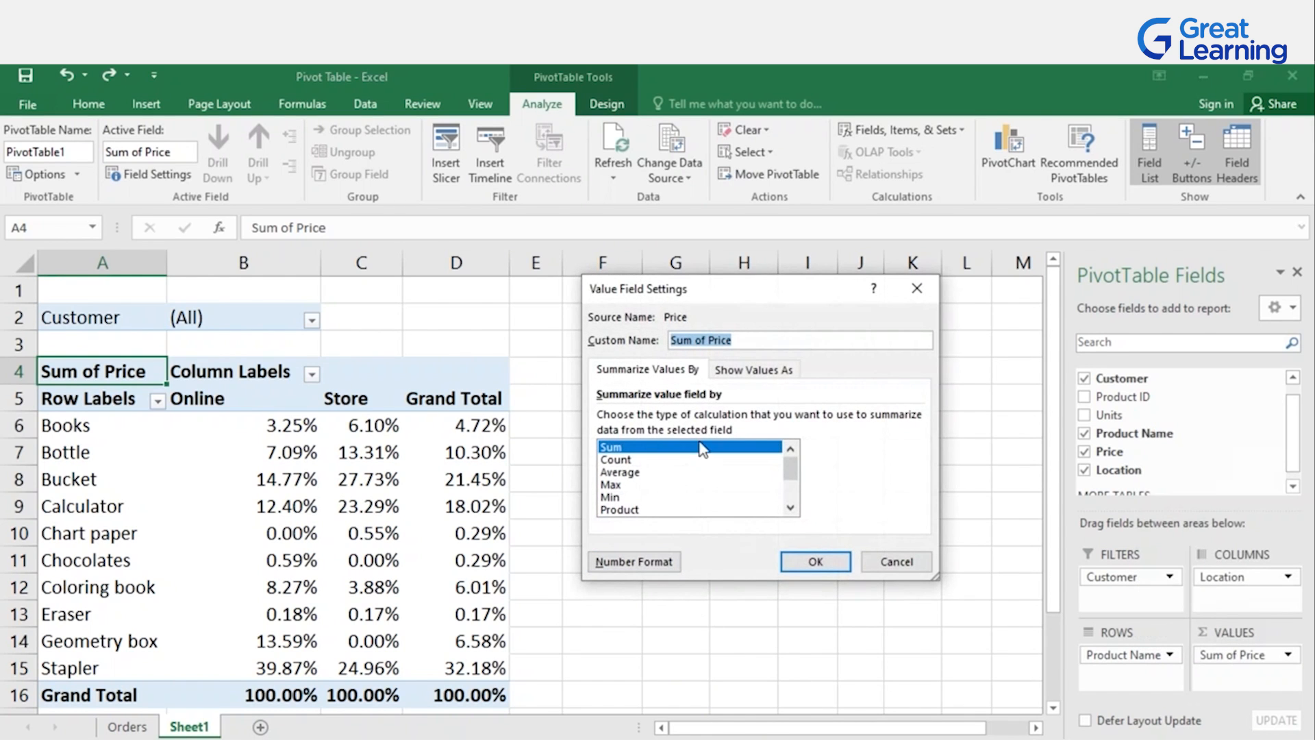
pyautogui.click(739, 373)
pyautogui.click(703, 417)
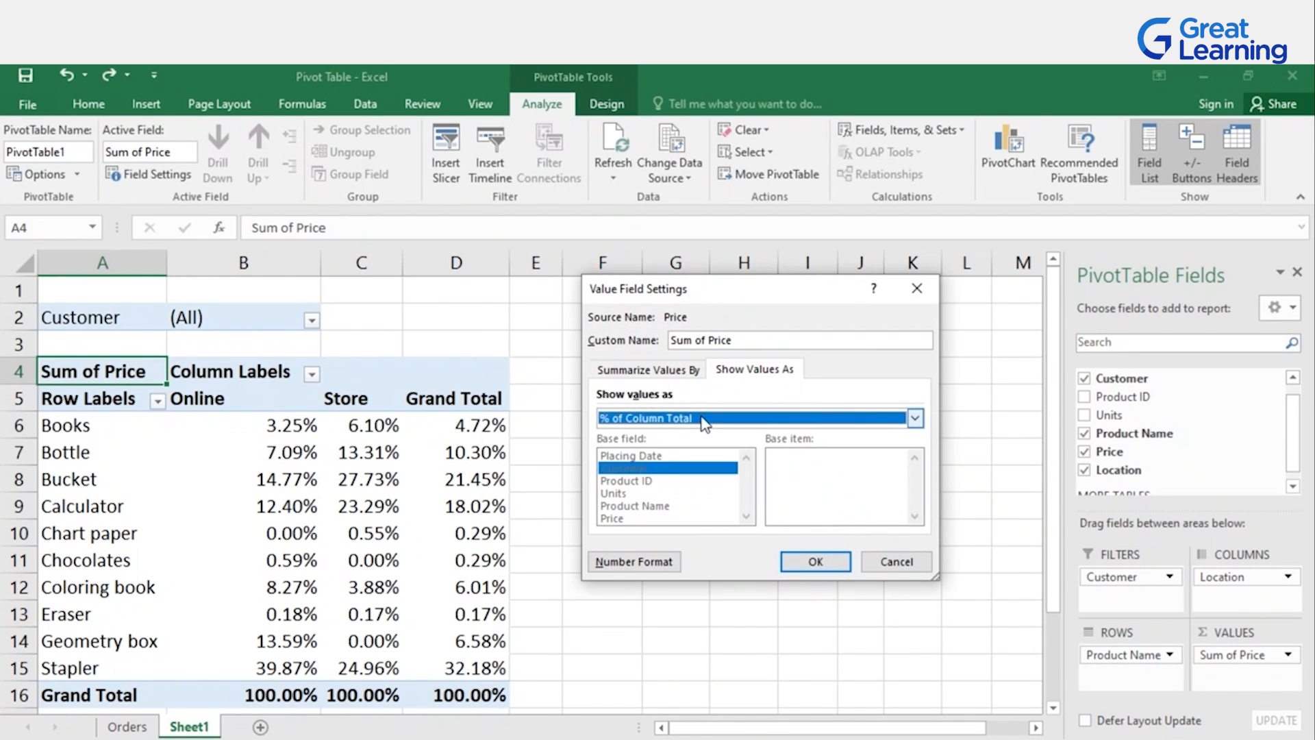
pyautogui.click(699, 421)
pyautogui.click(670, 438)
pyautogui.click(813, 559)
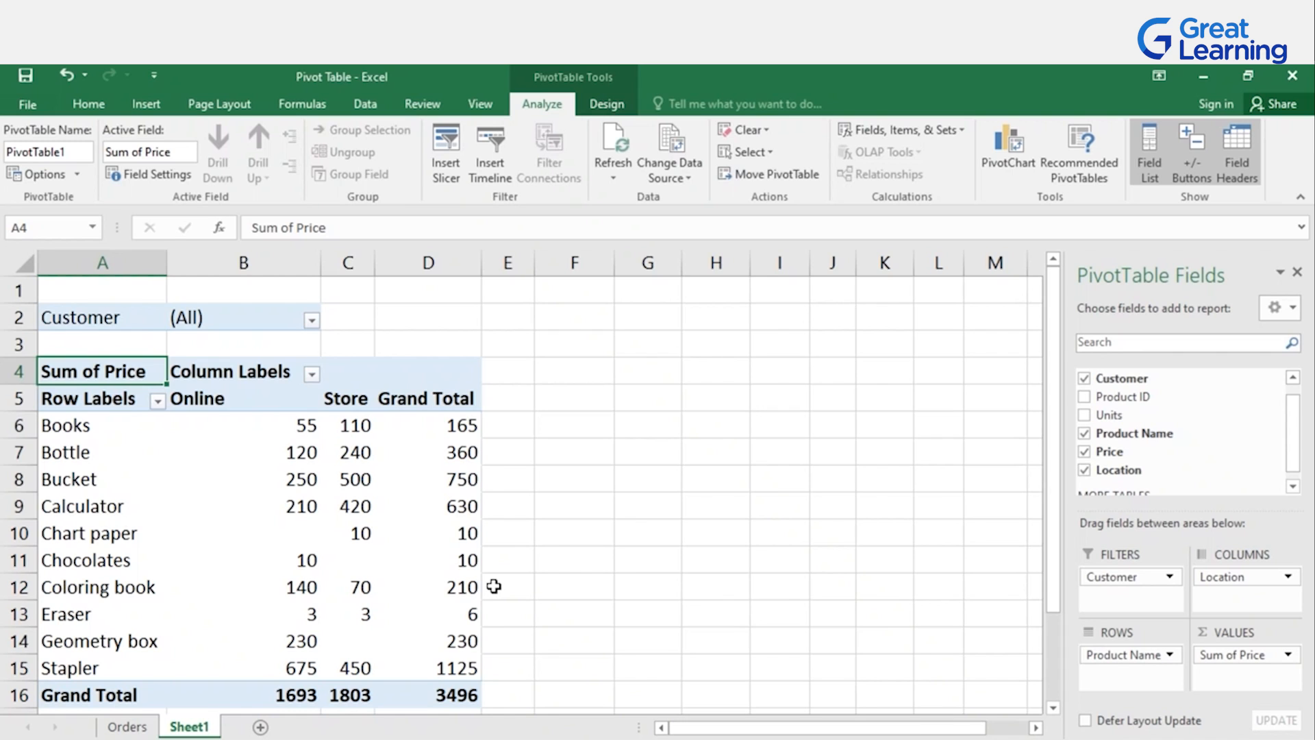
# Format the Sum of Price values as Currency with the ₹ symbol and 0 decimal places
pyautogui.click(1288, 655)
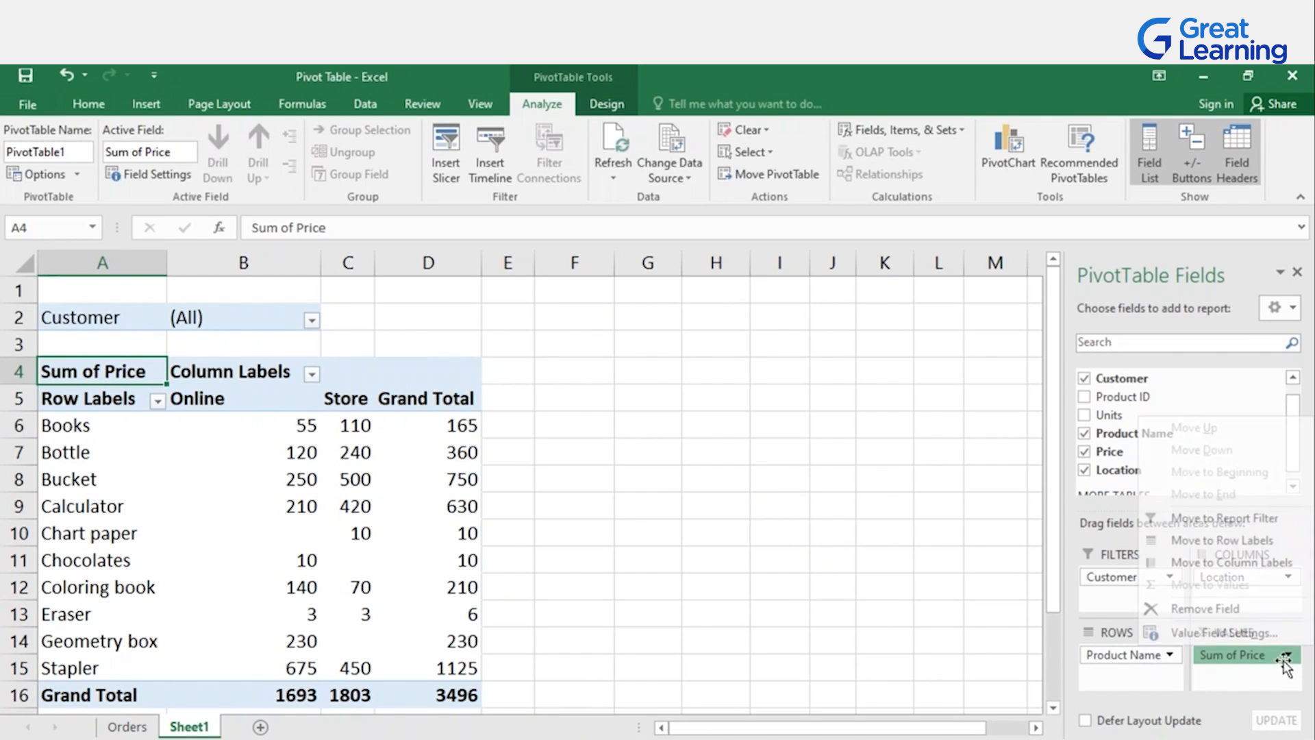
pyautogui.click(1210, 635)
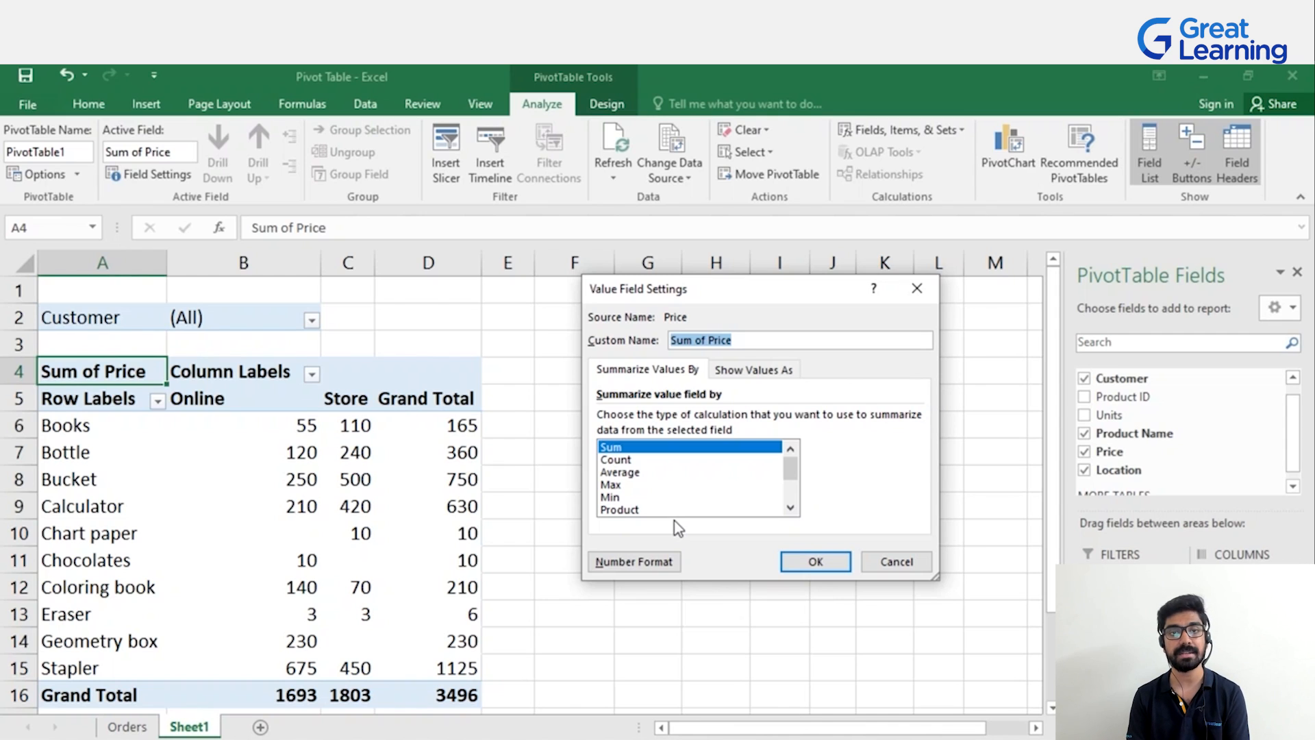
pyautogui.click(644, 559)
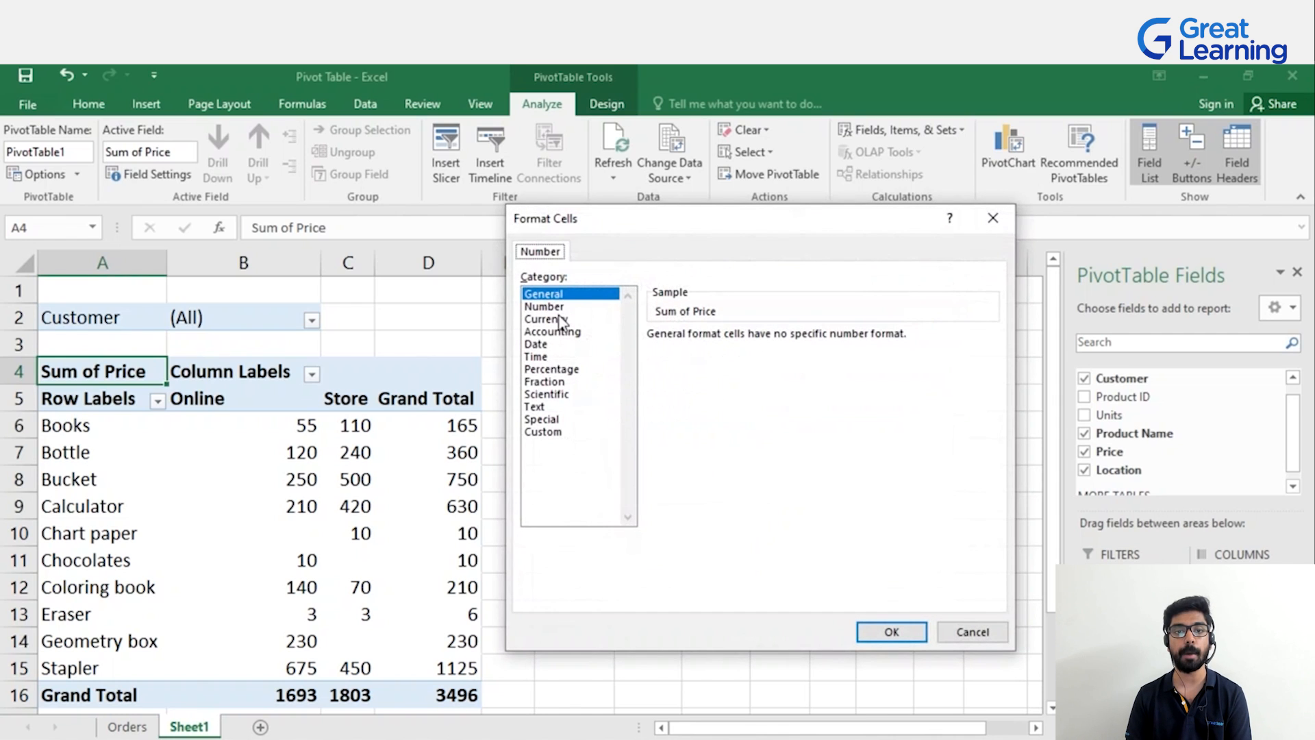
pyautogui.click(558, 319)
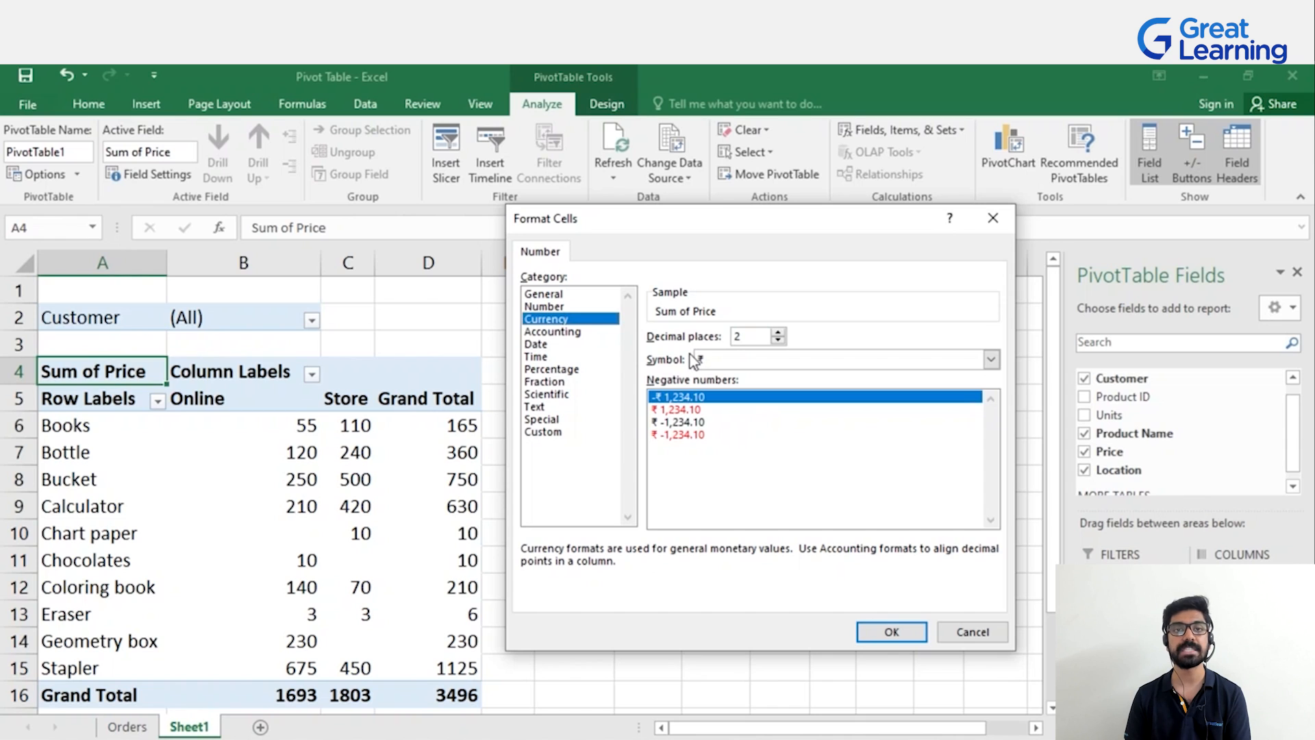
pyautogui.click(778, 334)
pyautogui.click(778, 334)
pyautogui.click(778, 339)
pyautogui.click(778, 340)
pyautogui.click(778, 340)
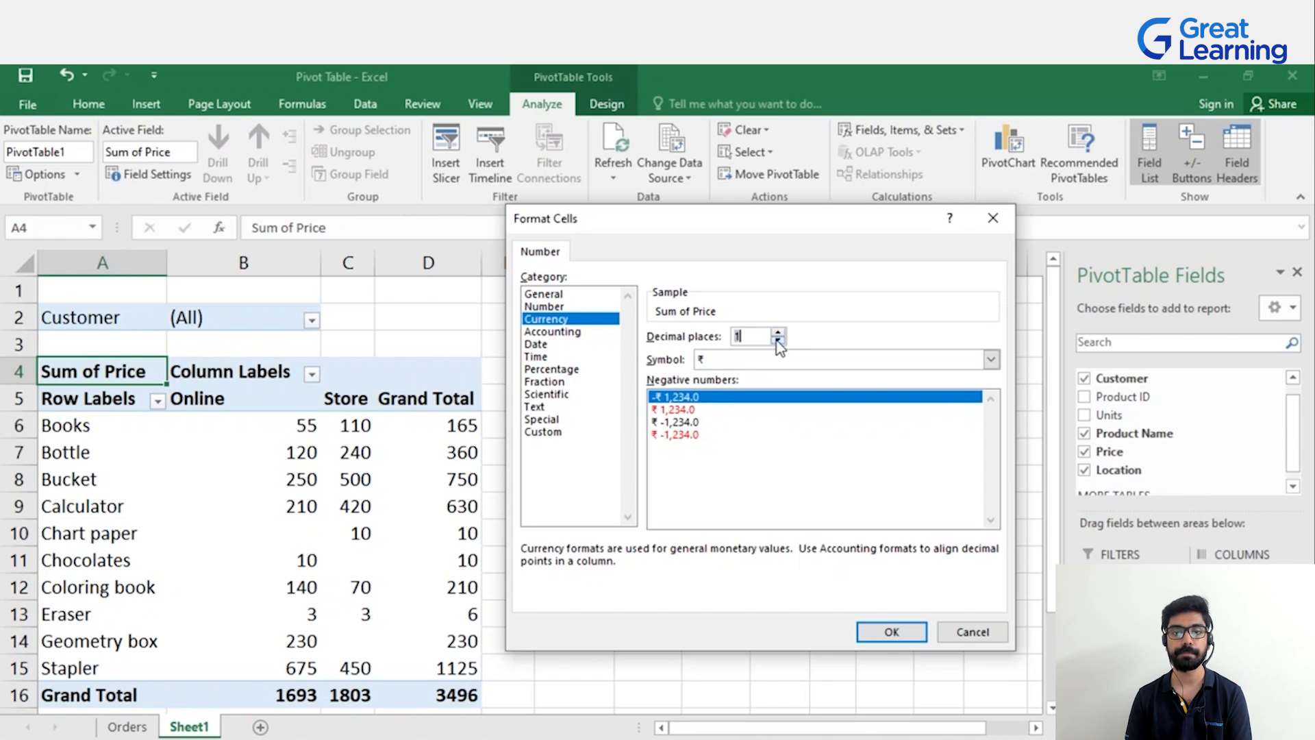
pyautogui.click(891, 631)
pyautogui.click(818, 568)
# Move Customer from the report filter to the PivotTable's rows, nested beneath Product Name
pyautogui.scroll(-1, 515, 579)
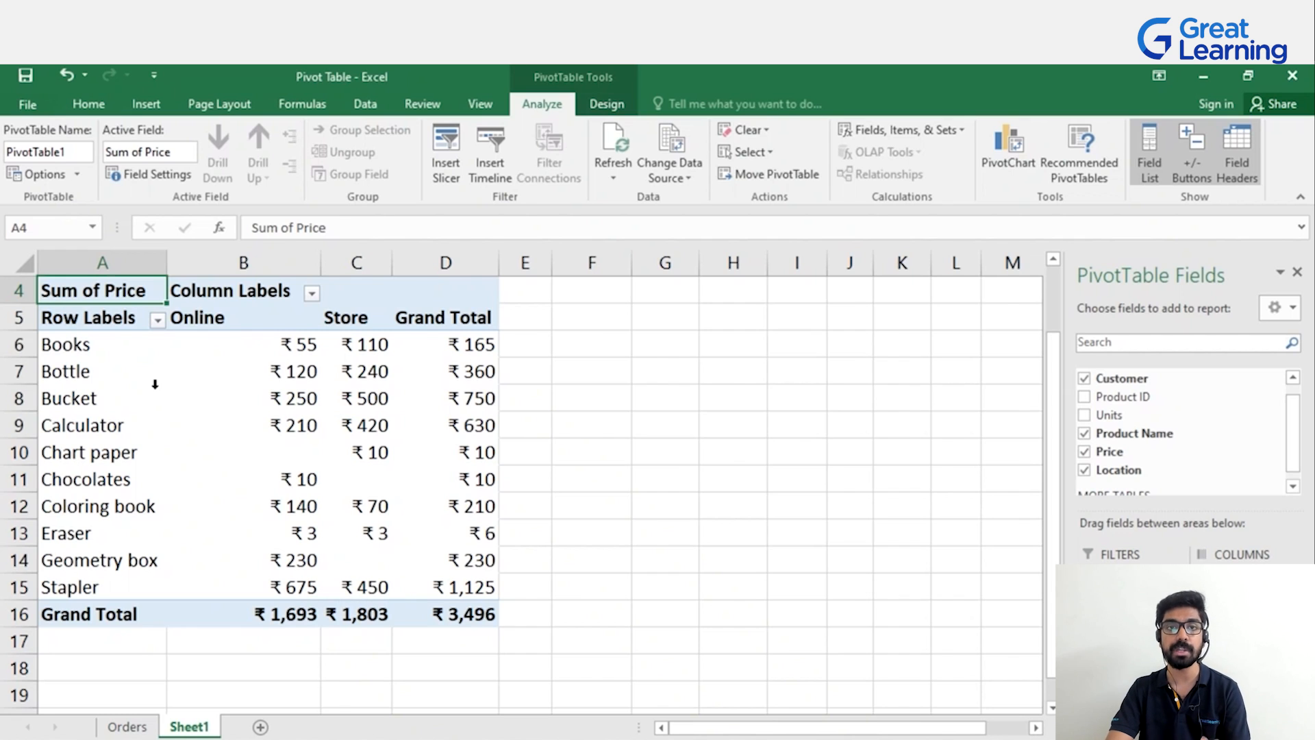
pyautogui.moveTo(430, 493)
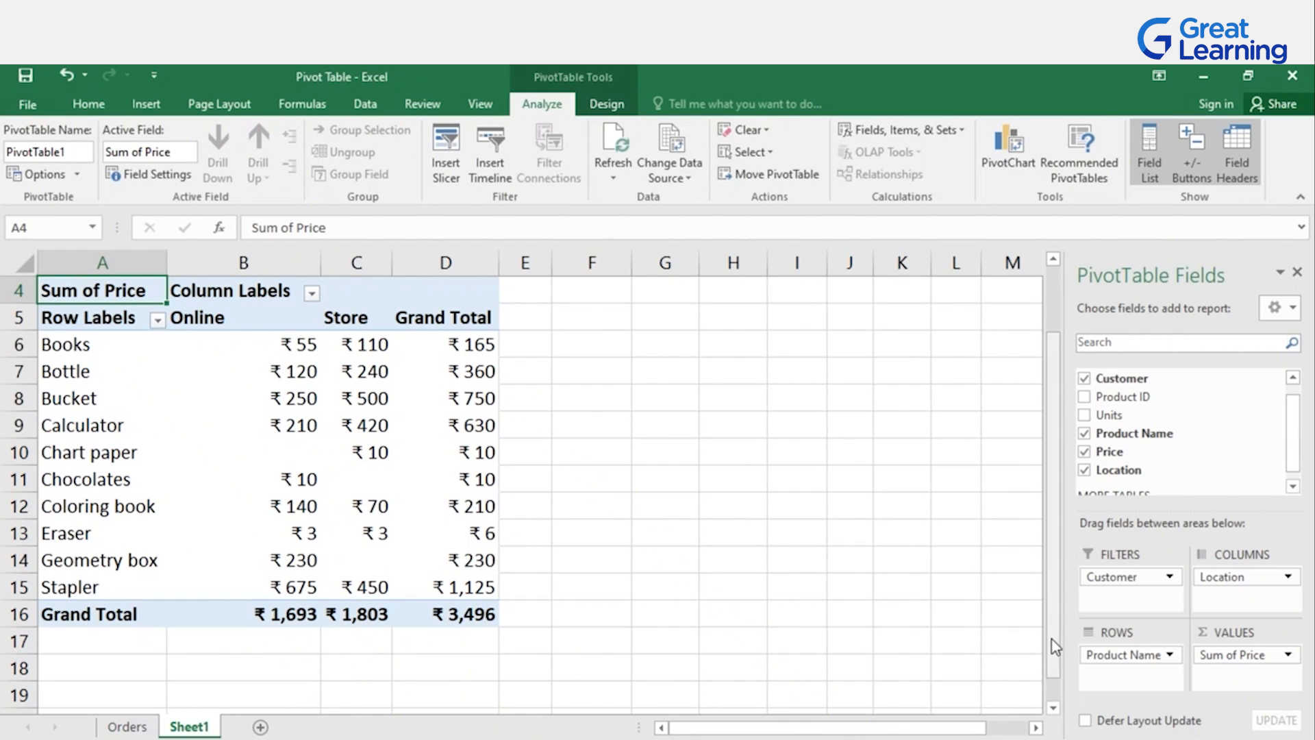
pyautogui.moveTo(1123, 579); pyautogui.dragTo(1129, 678)
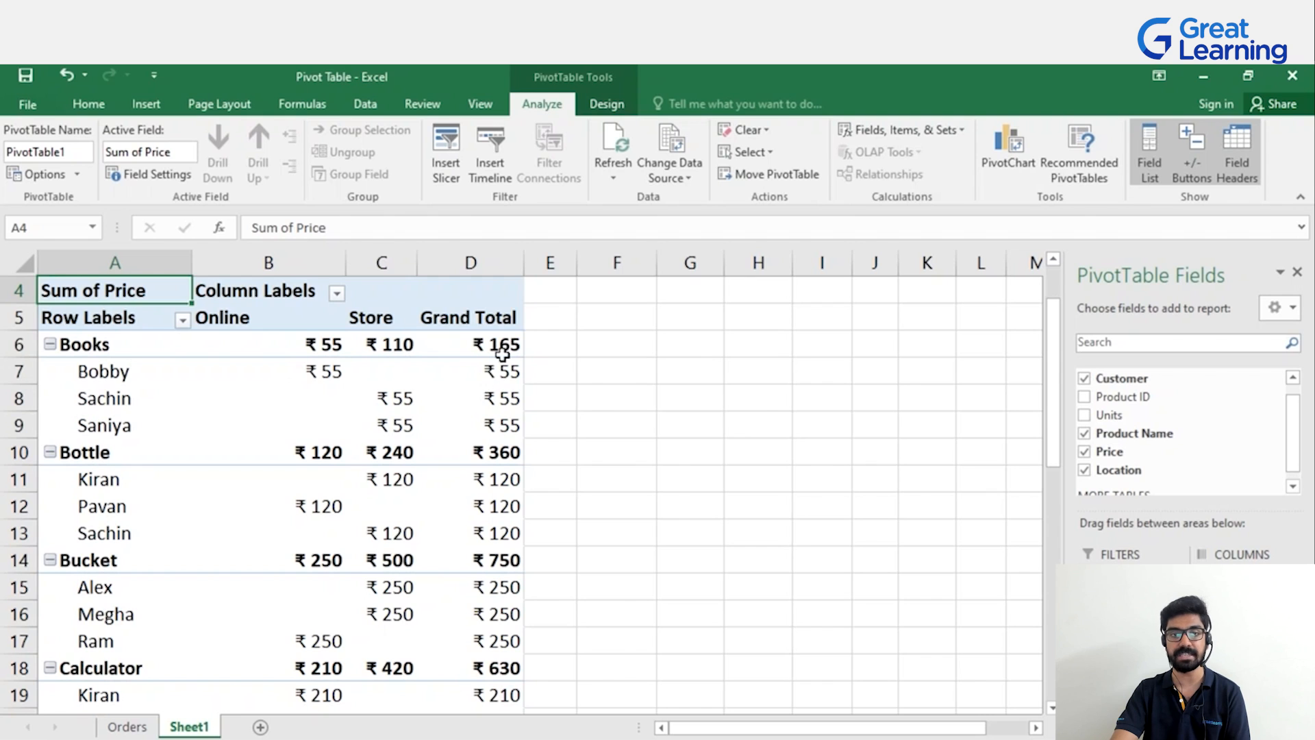
# Examine the nested product and customer rows of the PivotTable down to the Grand Total row
pyautogui.scroll(-5, 284, 482)
pyautogui.scroll(-4, 304, 439)
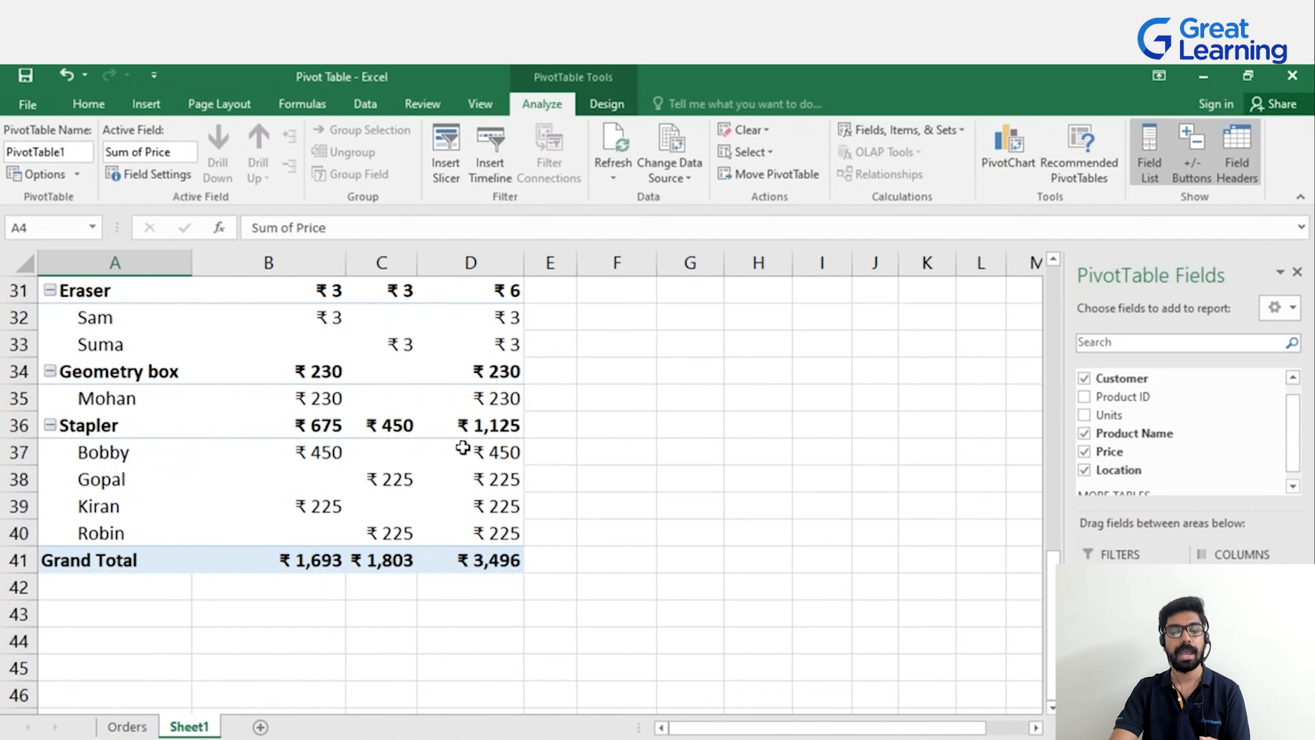
pyautogui.moveTo(497, 443)
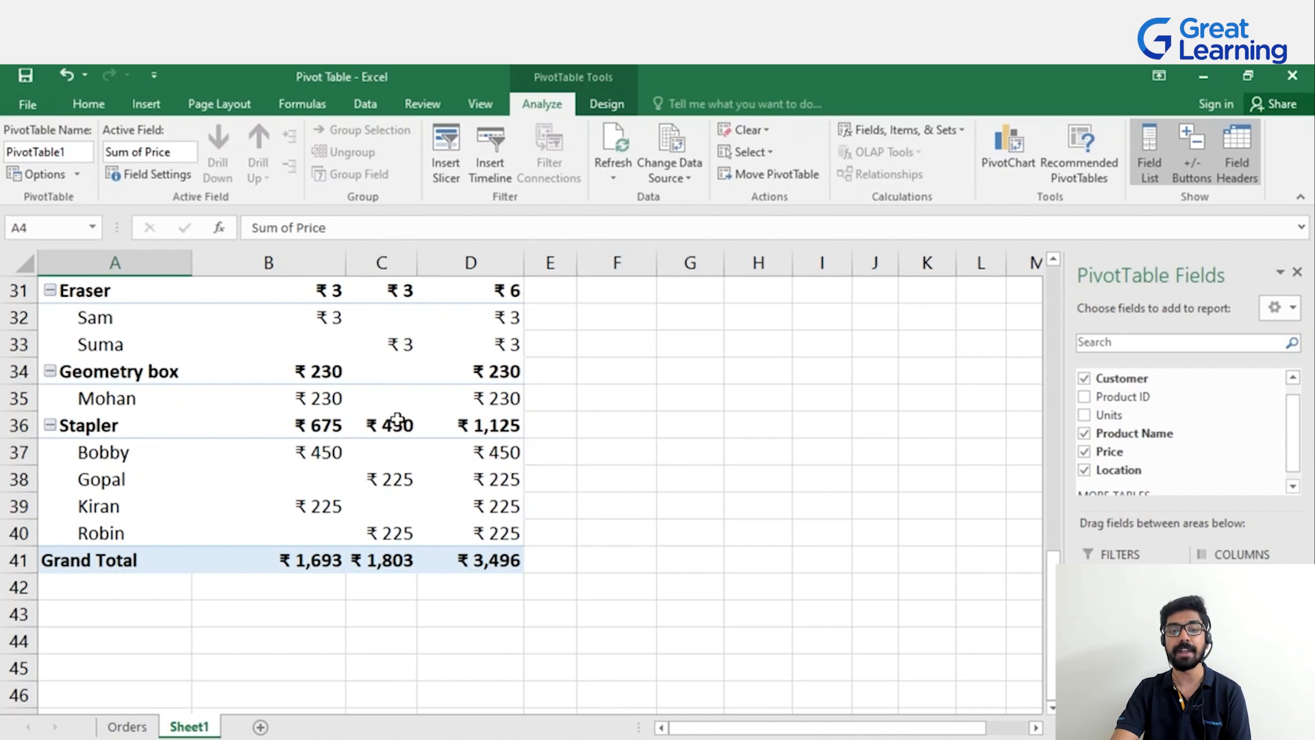
pyautogui.moveTo(396, 416)
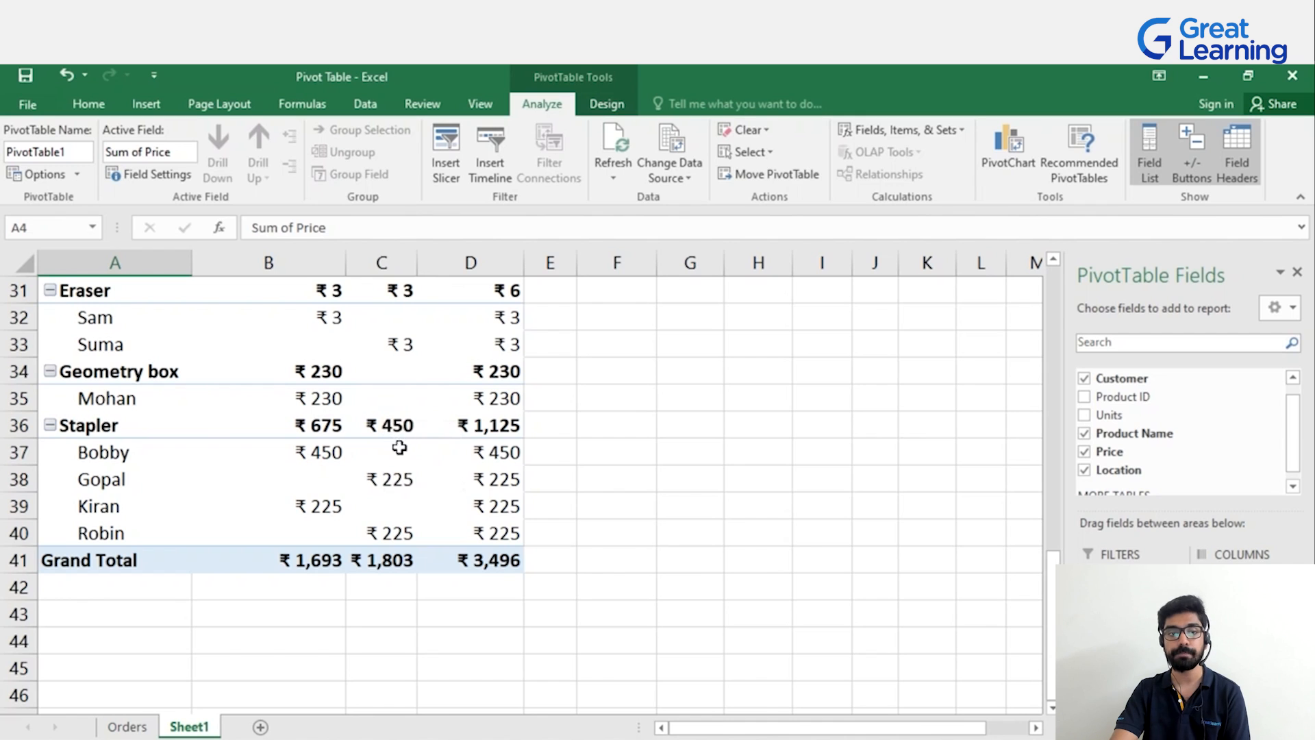
pyautogui.moveTo(318, 471)
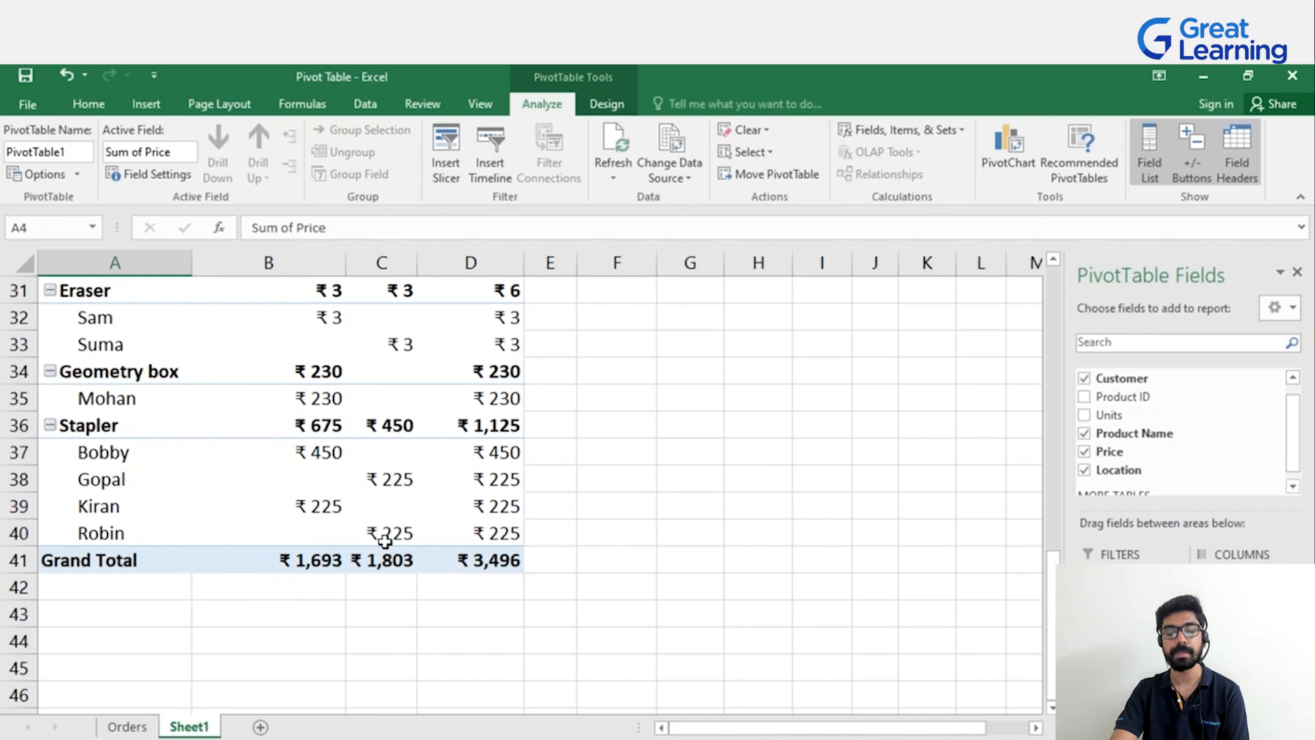
pyautogui.scroll(1, 410, 545)
pyautogui.scroll(7, 409, 544)
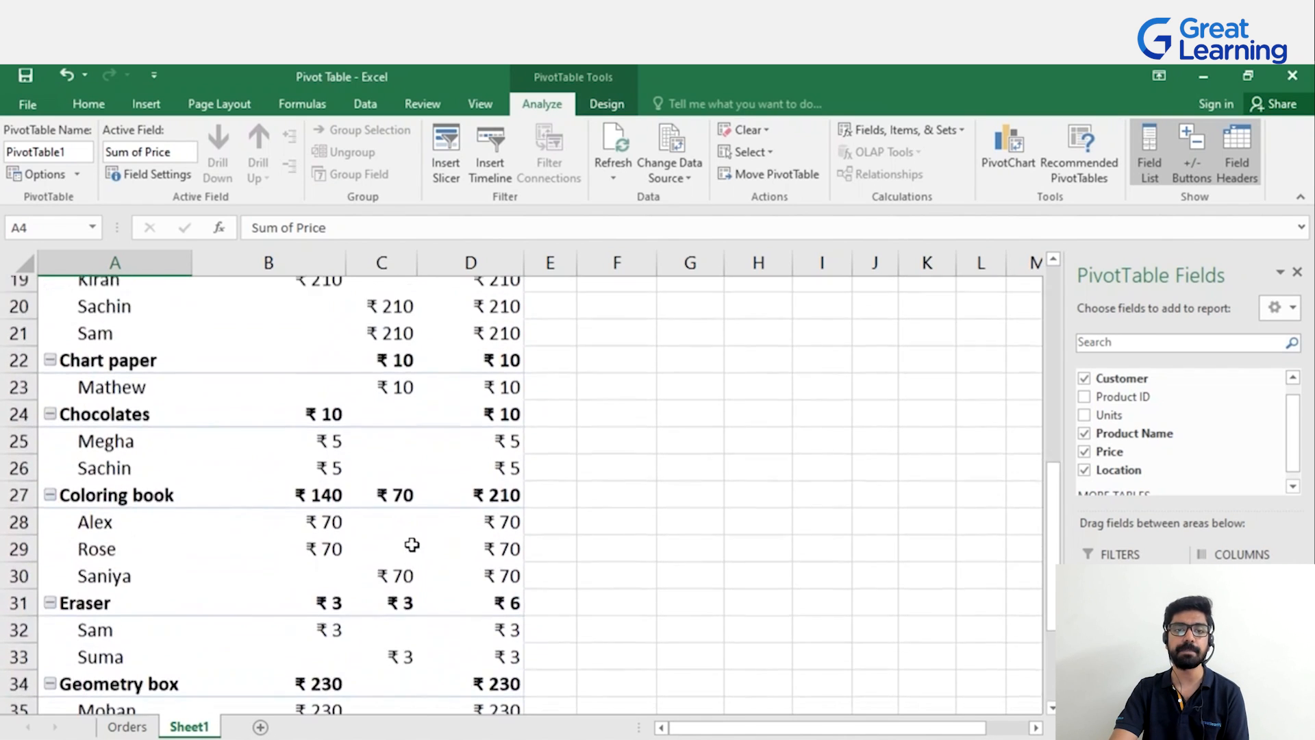
pyautogui.scroll(1, 409, 545)
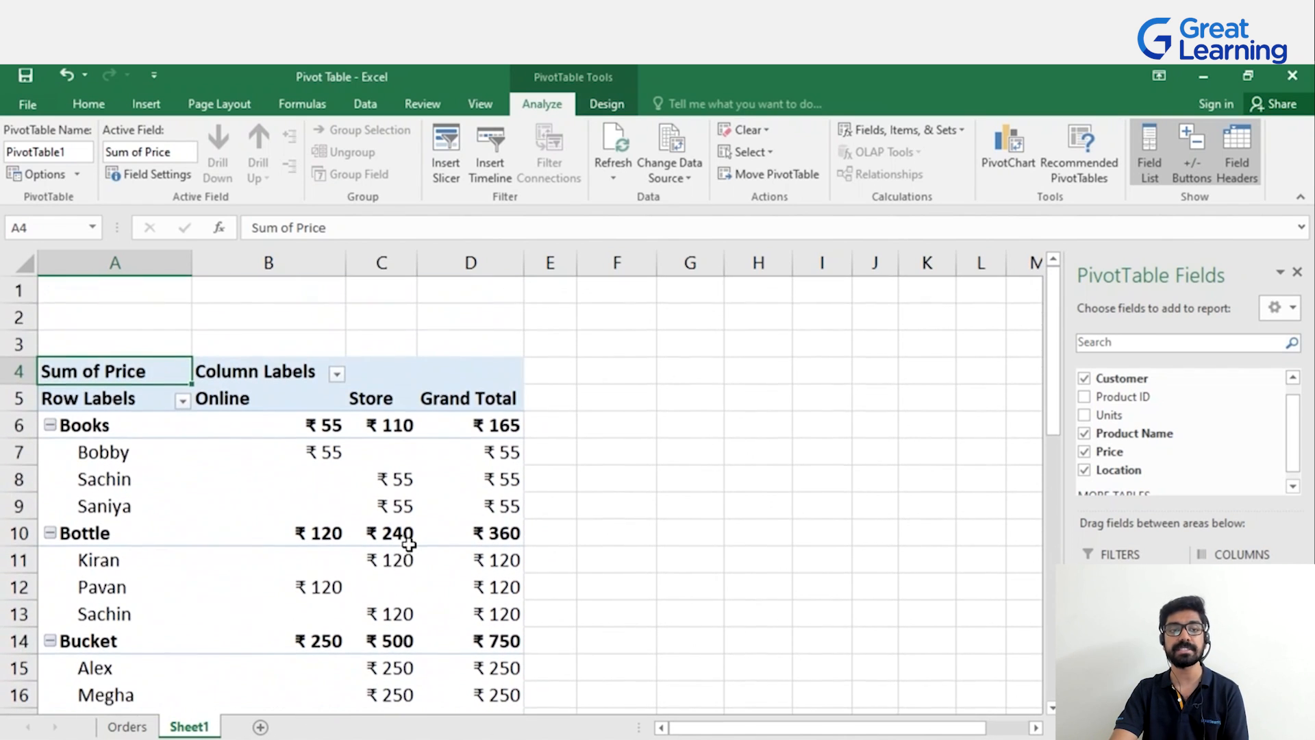
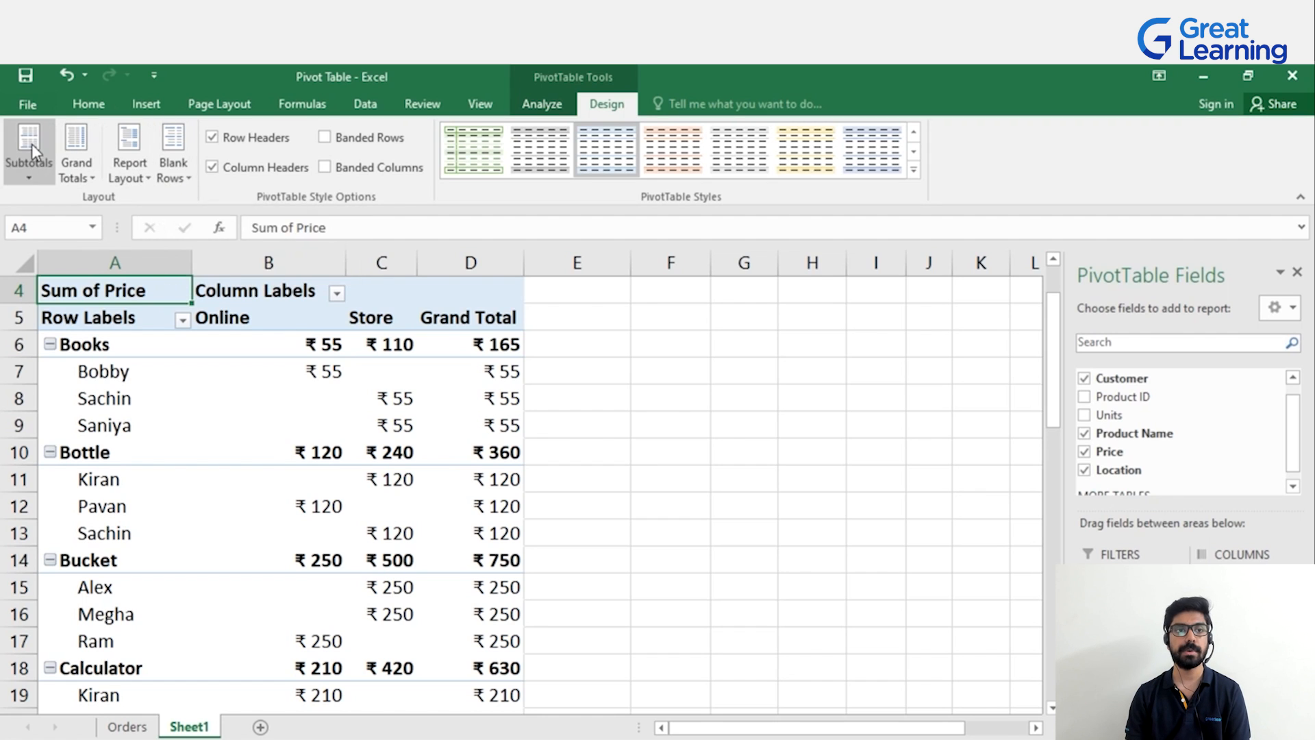
# Set the PivotTable's subtotals to Do Not Show Subtotals and check the product groups down to the last row
pyautogui.click(43, 183)
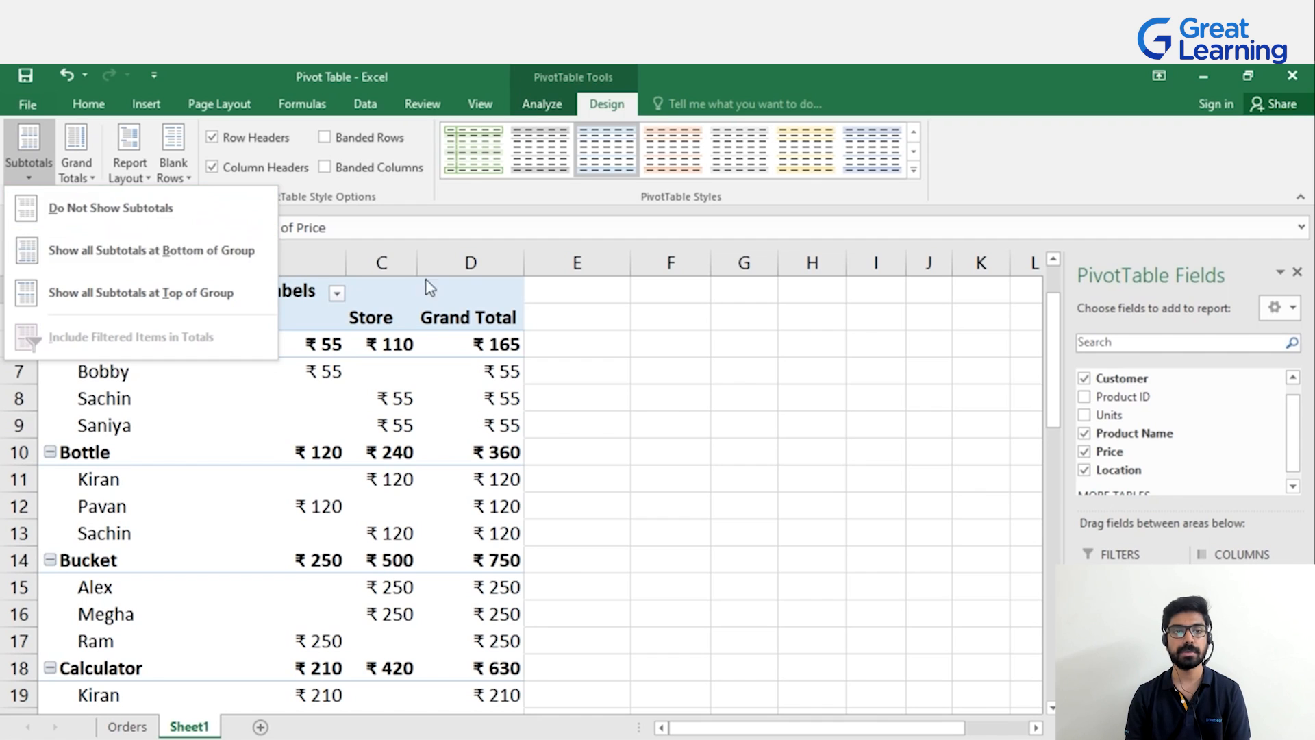
pyautogui.click(604, 336)
pyautogui.moveTo(271, 344)
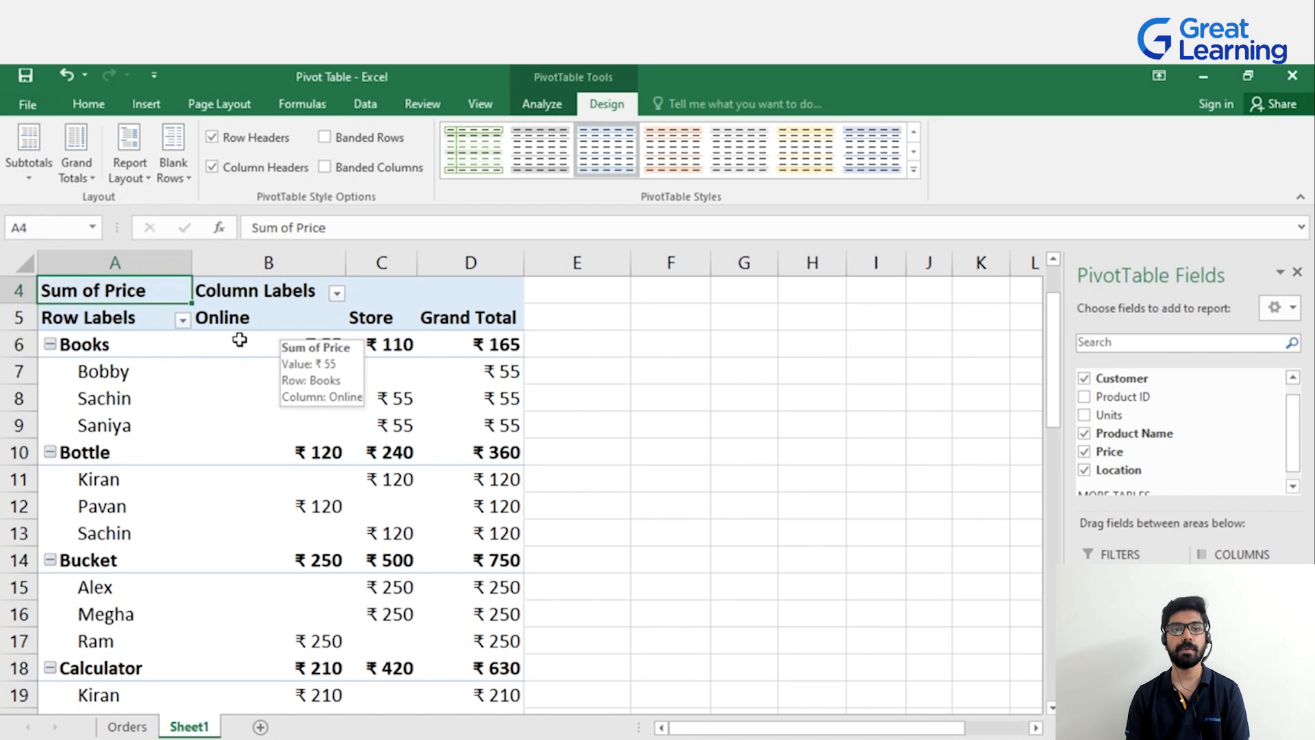
pyautogui.click(34, 163)
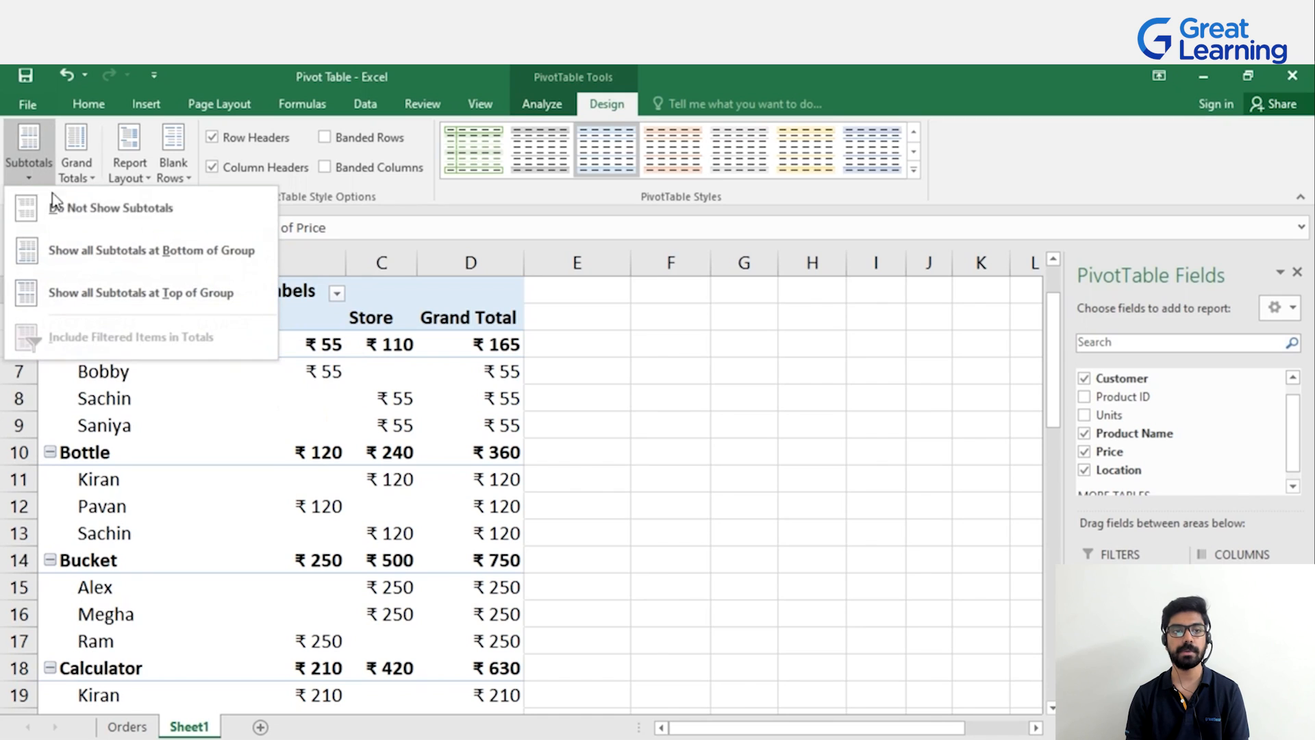
pyautogui.click(102, 216)
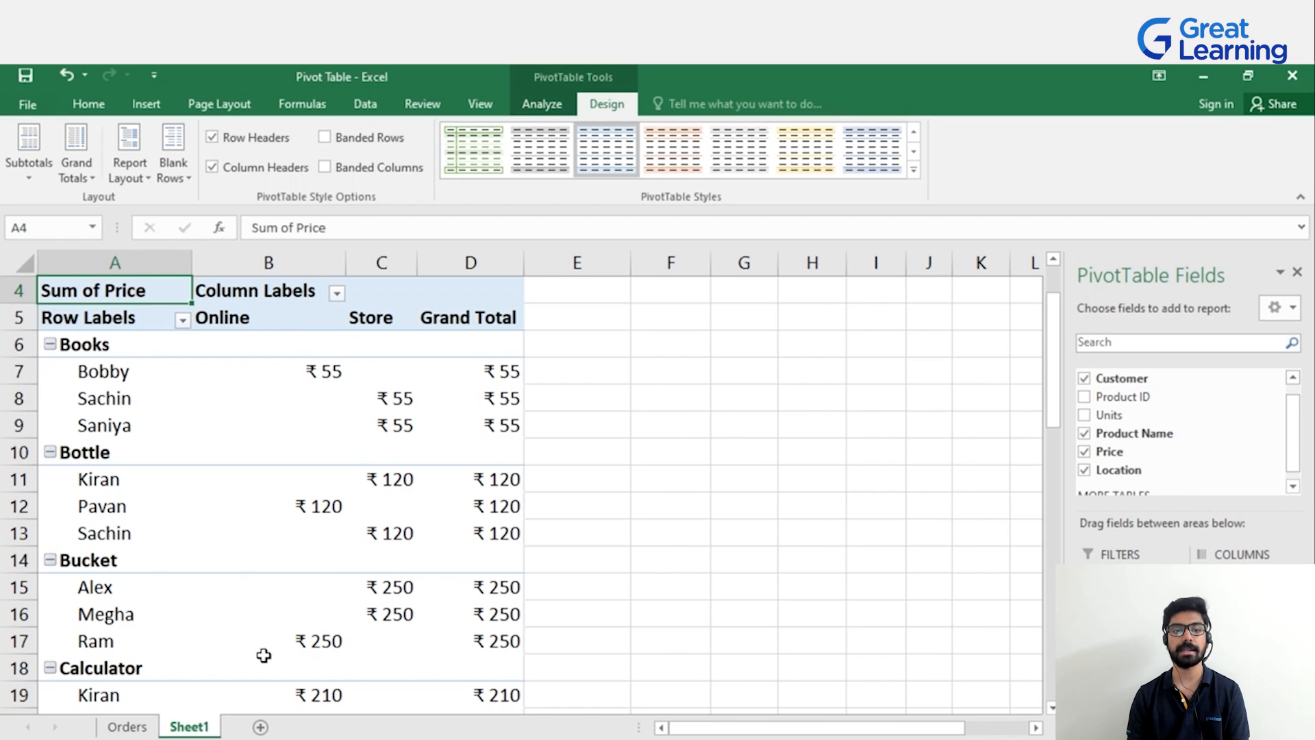
pyautogui.moveTo(473, 574)
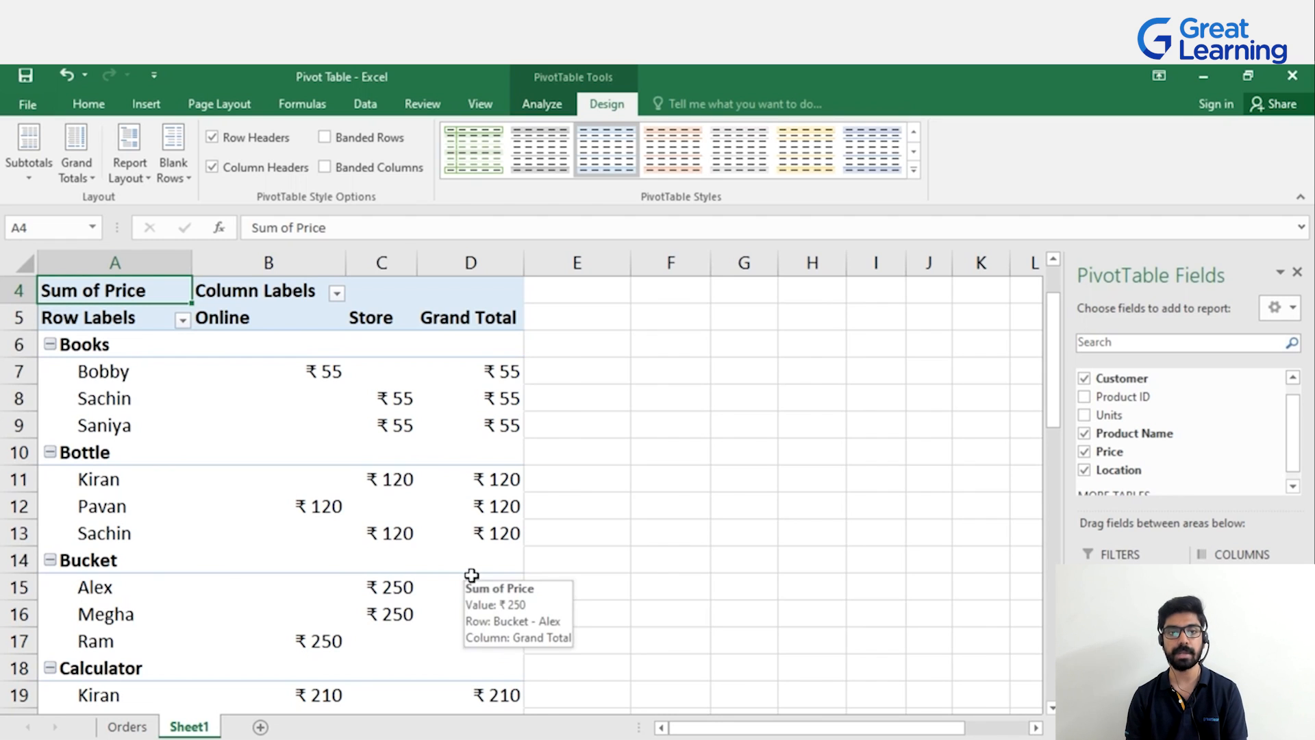
pyautogui.scroll(-9, 449, 420)
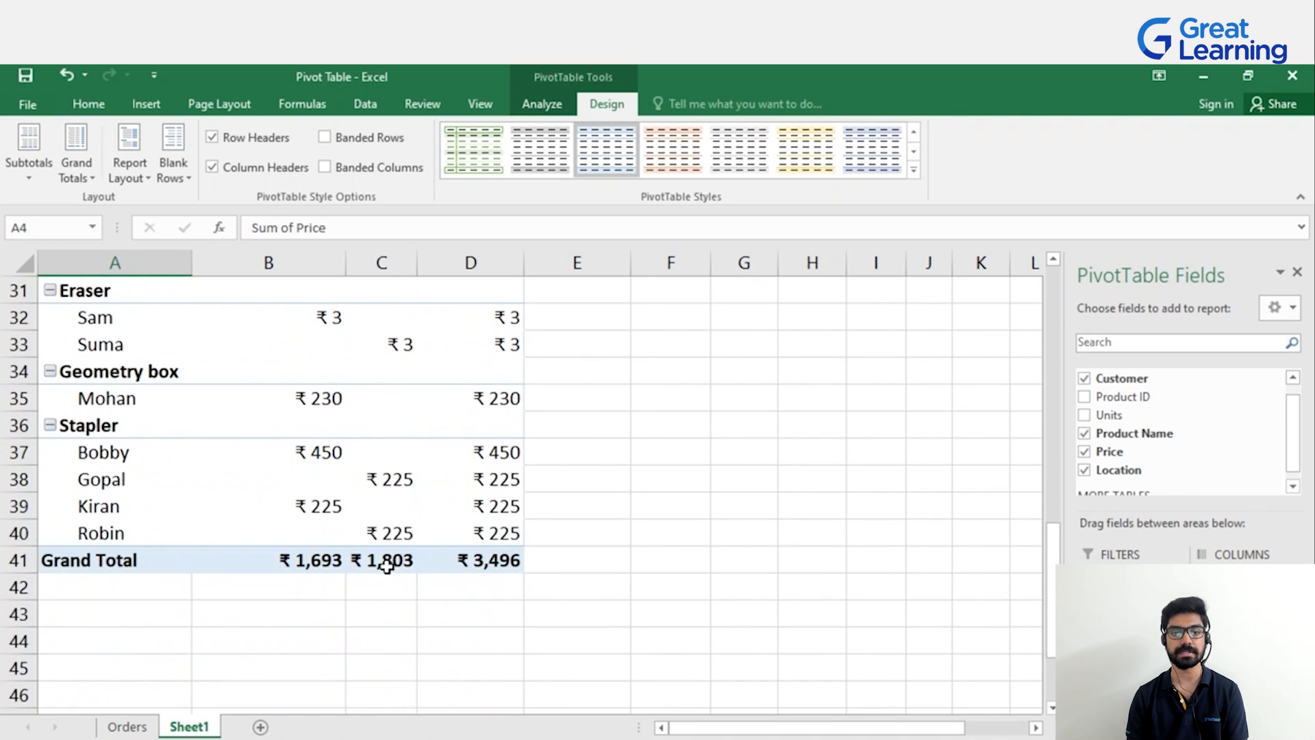
pyautogui.scroll(10, 484, 549)
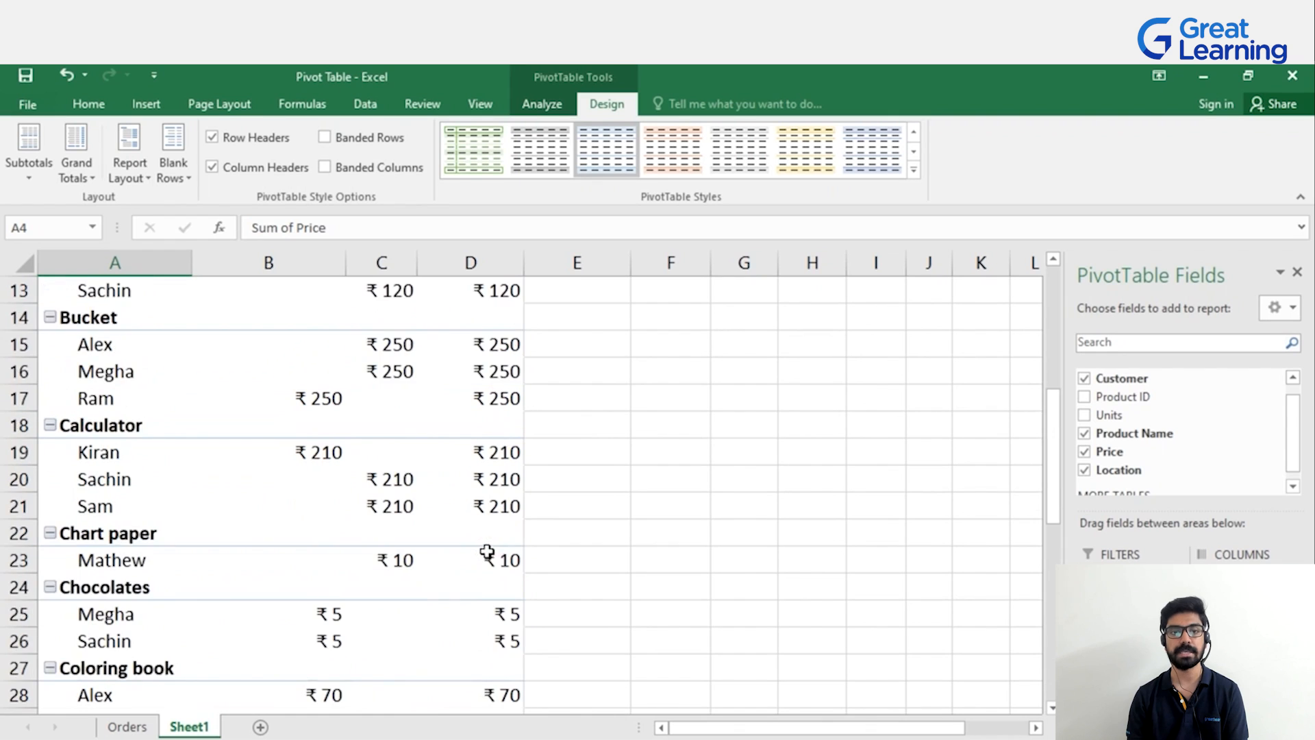
# Show all subtotals at the bottom of each product group, and return them to the top of the group
pyautogui.click(29, 172)
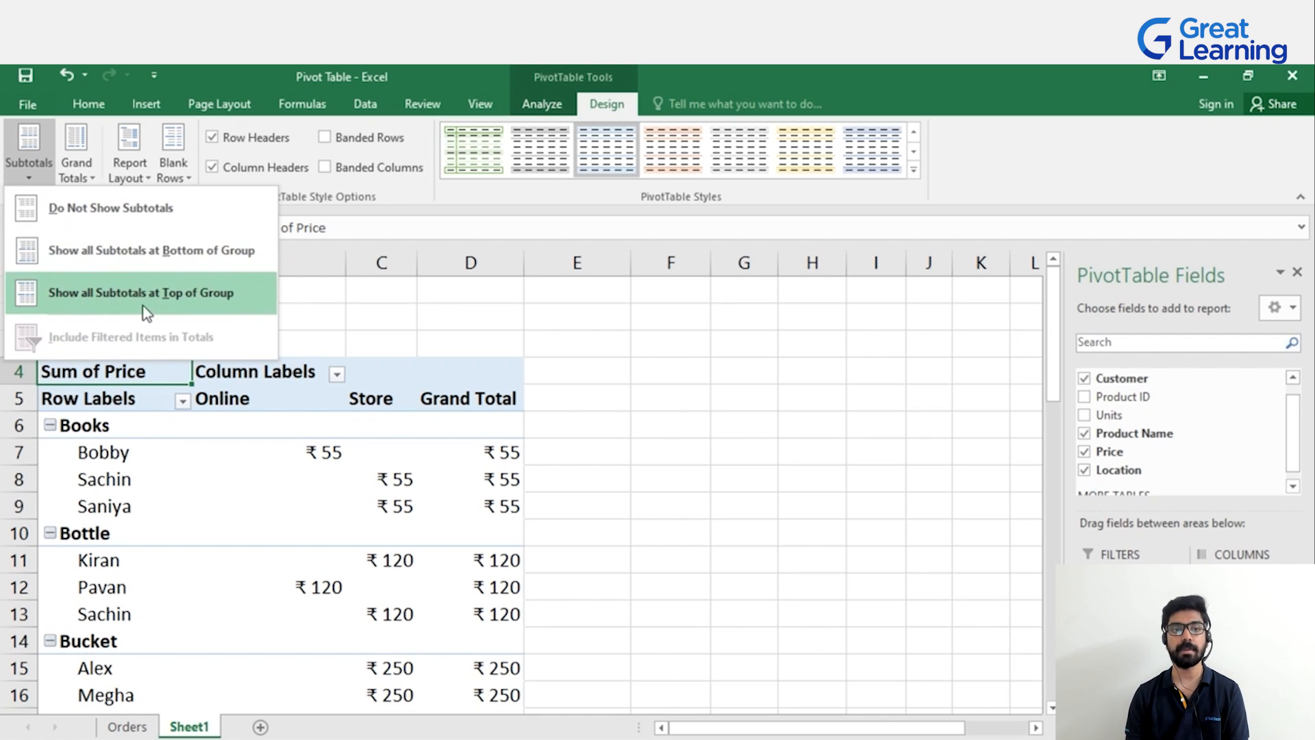
pyautogui.click(146, 259)
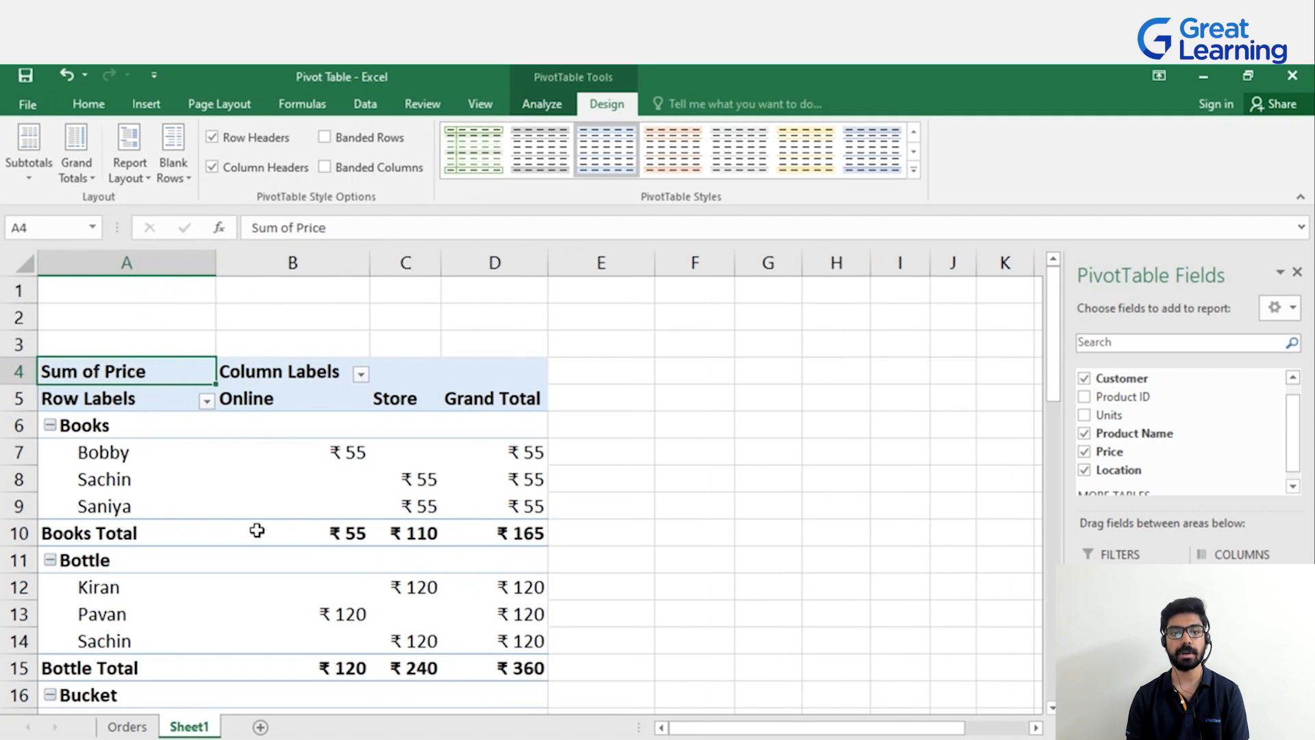
pyautogui.click(28, 154)
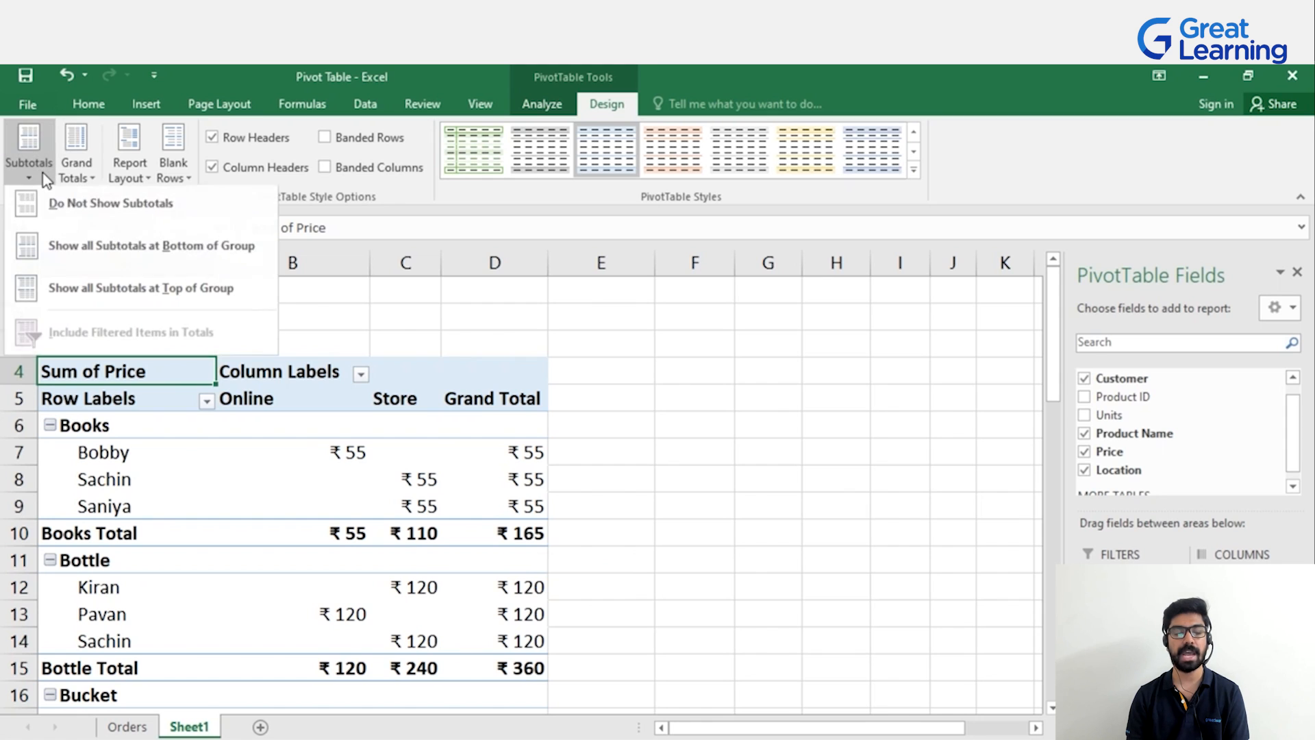
pyautogui.click(96, 293)
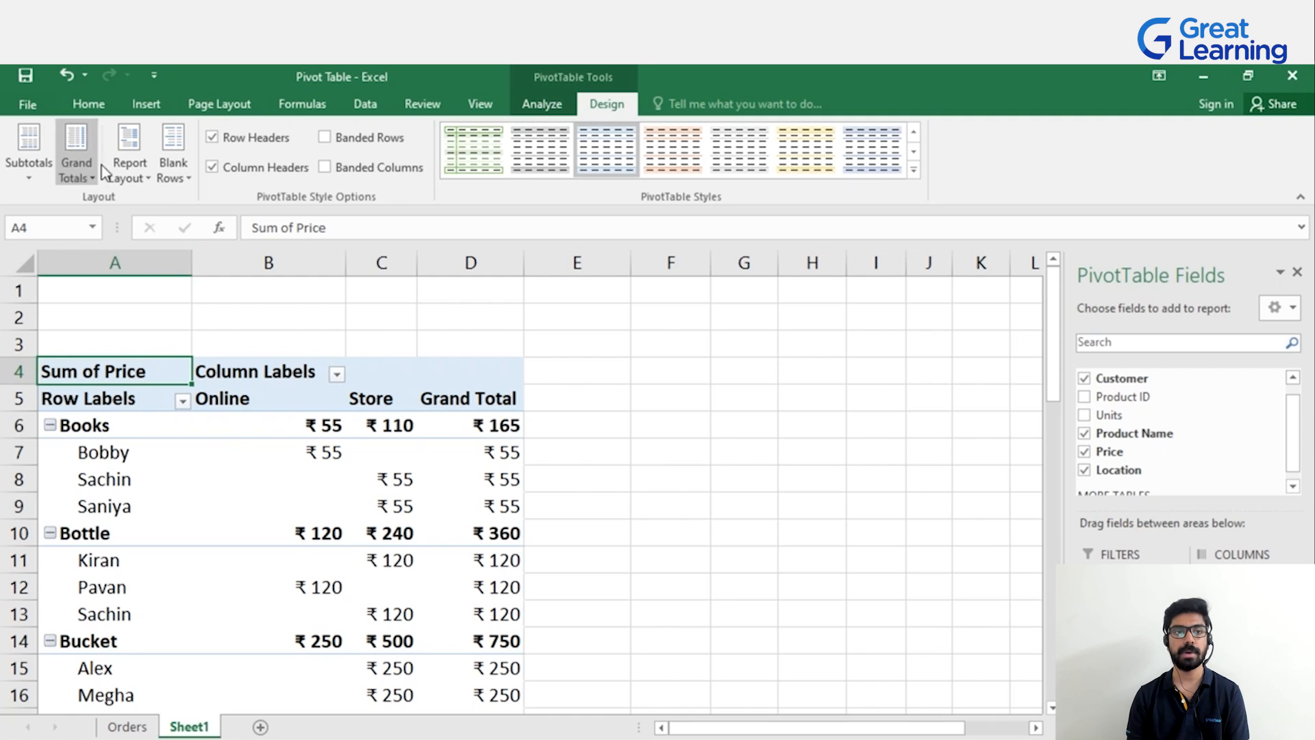
# Show all PivotTable subtotals at the bottom of each product group and review the total rows
pyautogui.click(29, 159)
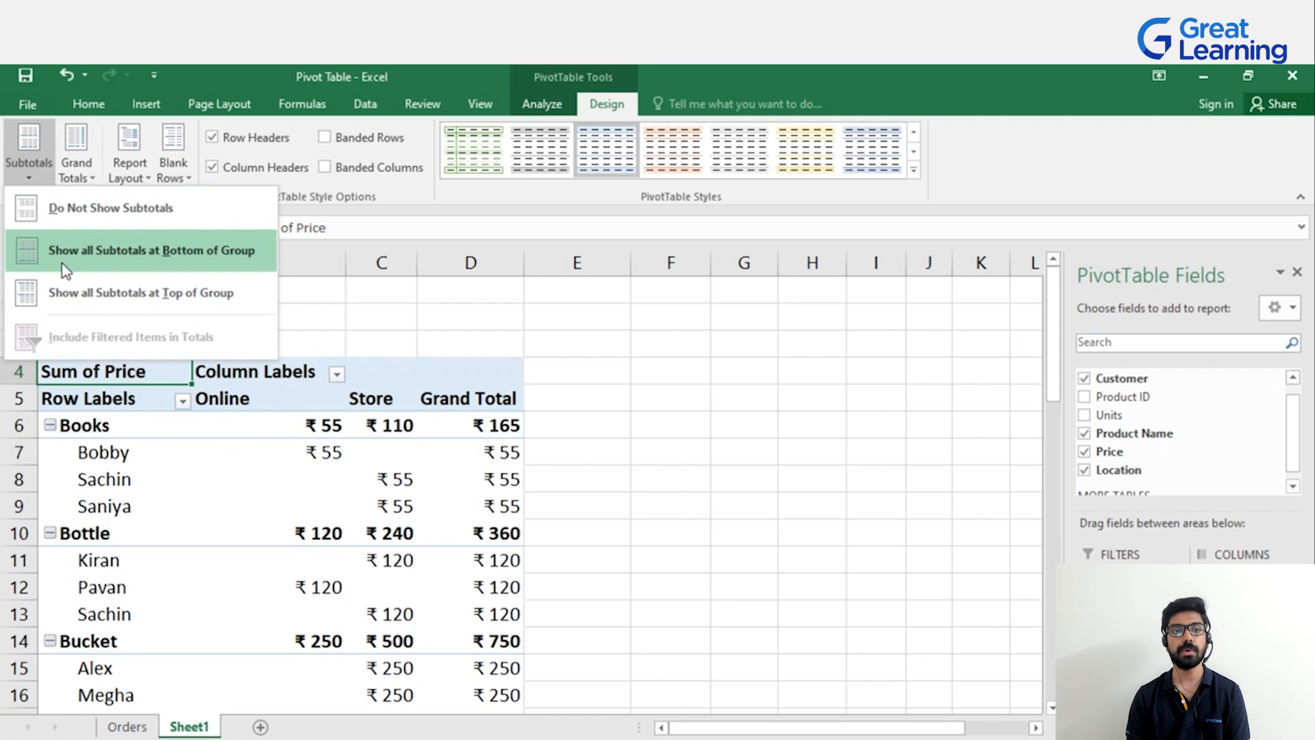
pyautogui.click(103, 253)
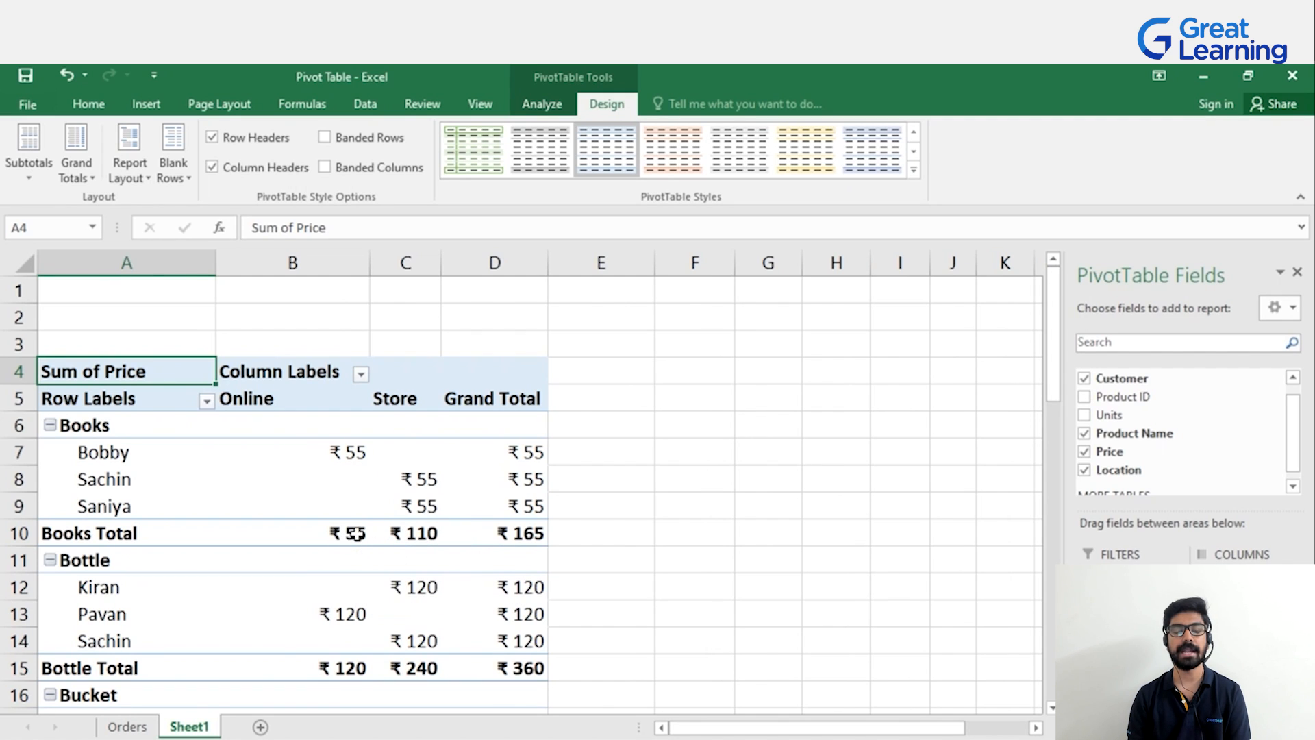
pyautogui.scroll(-1, 539, 541)
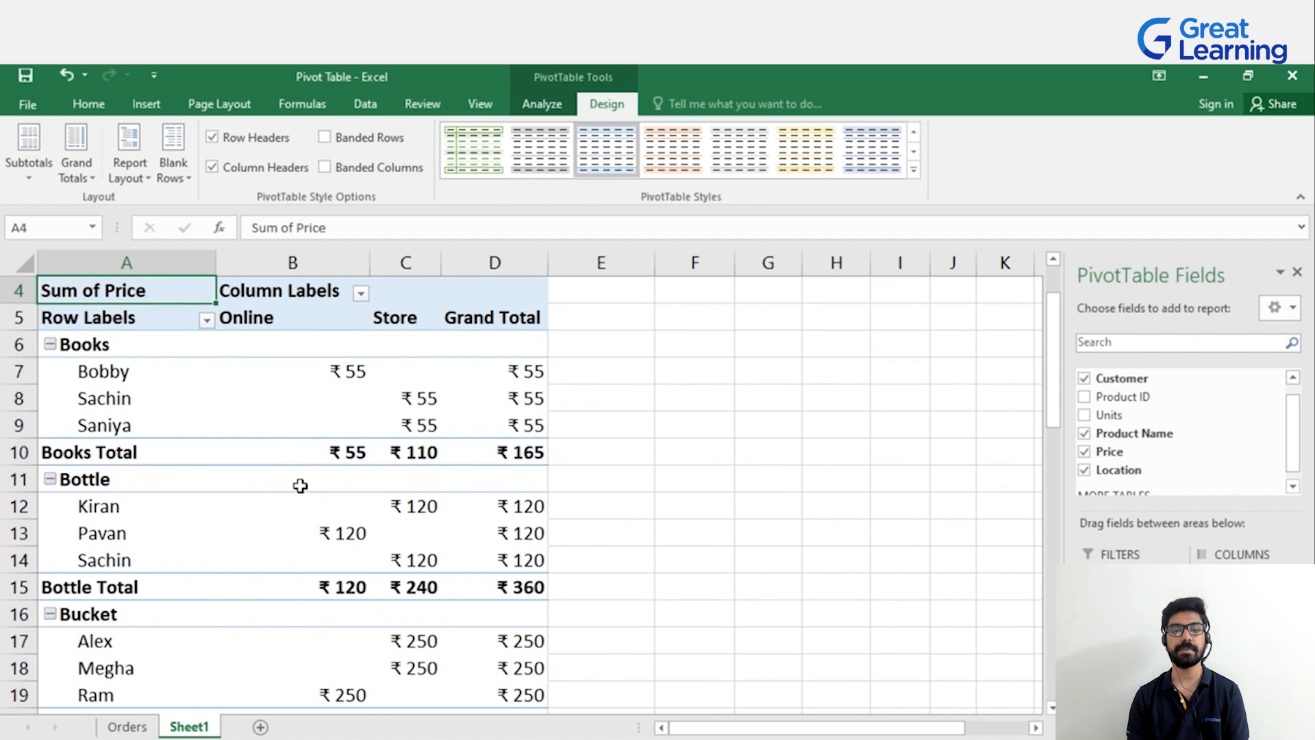
pyautogui.scroll(-3, 141, 512)
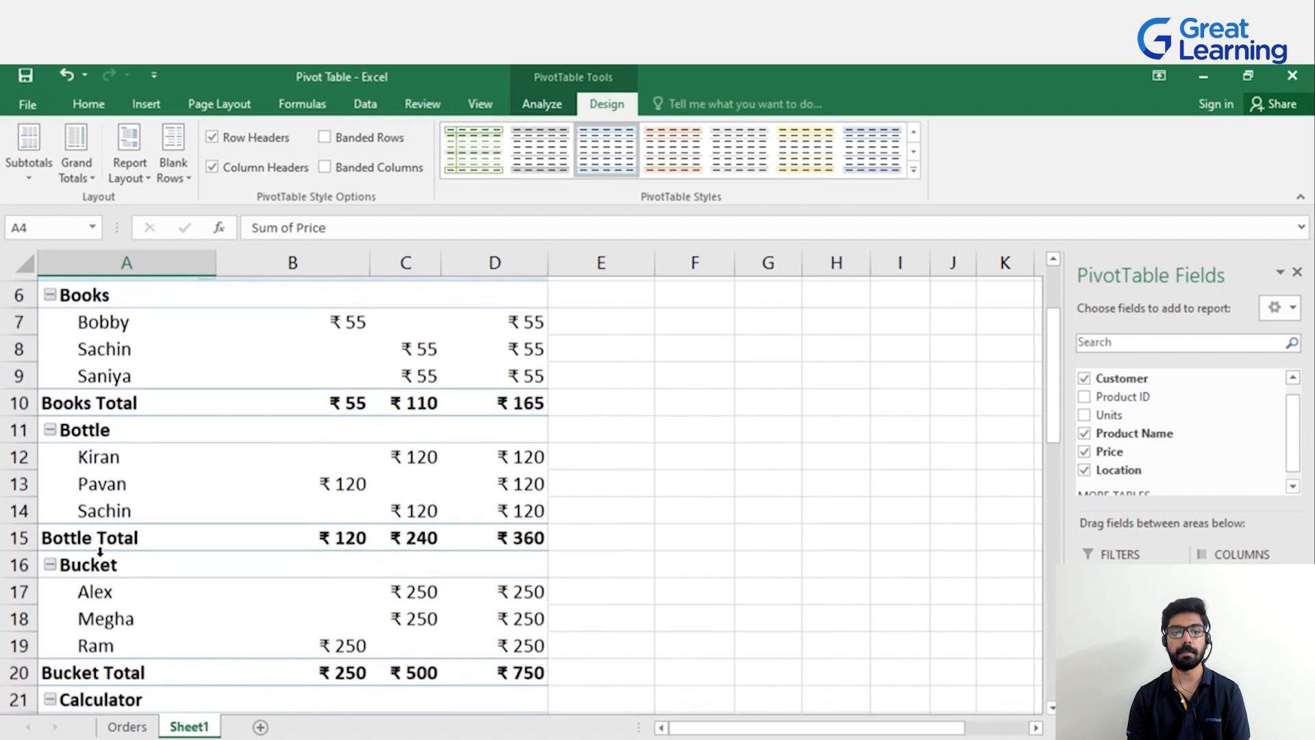
pyautogui.scroll(-2, 96, 576)
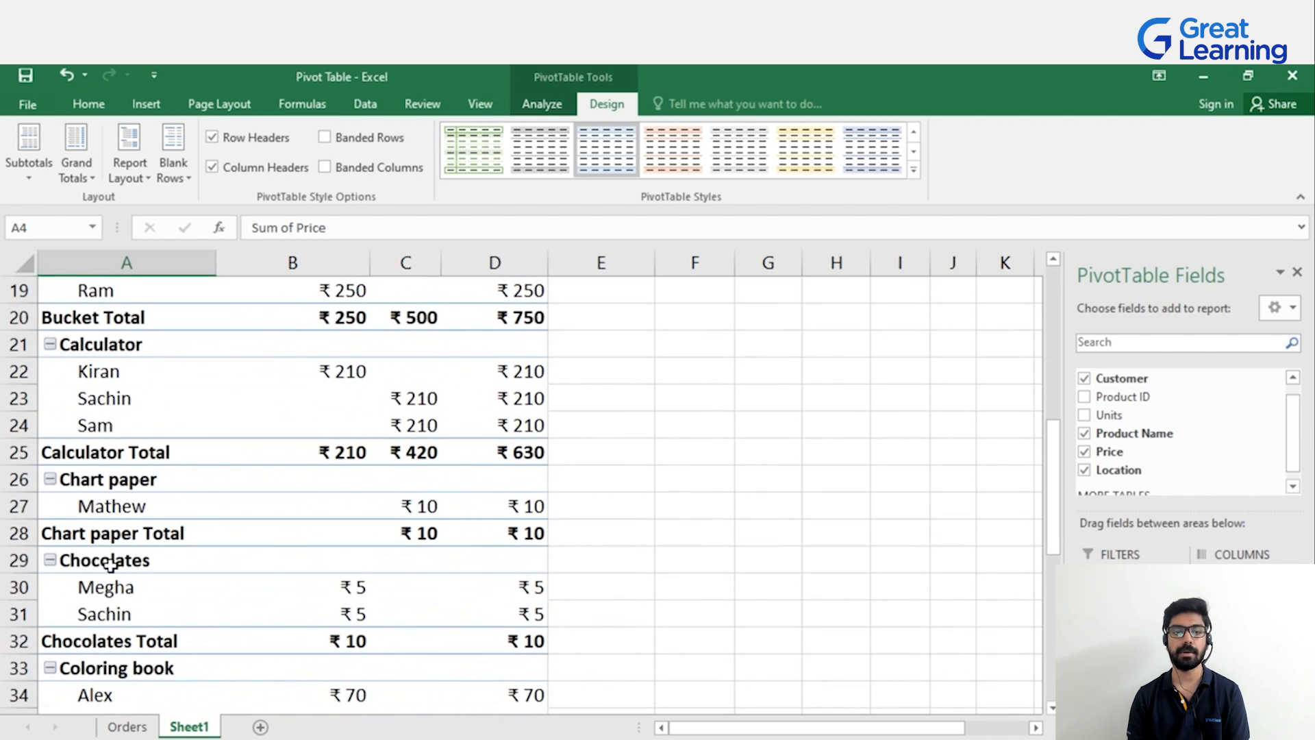
pyautogui.scroll(3, 244, 532)
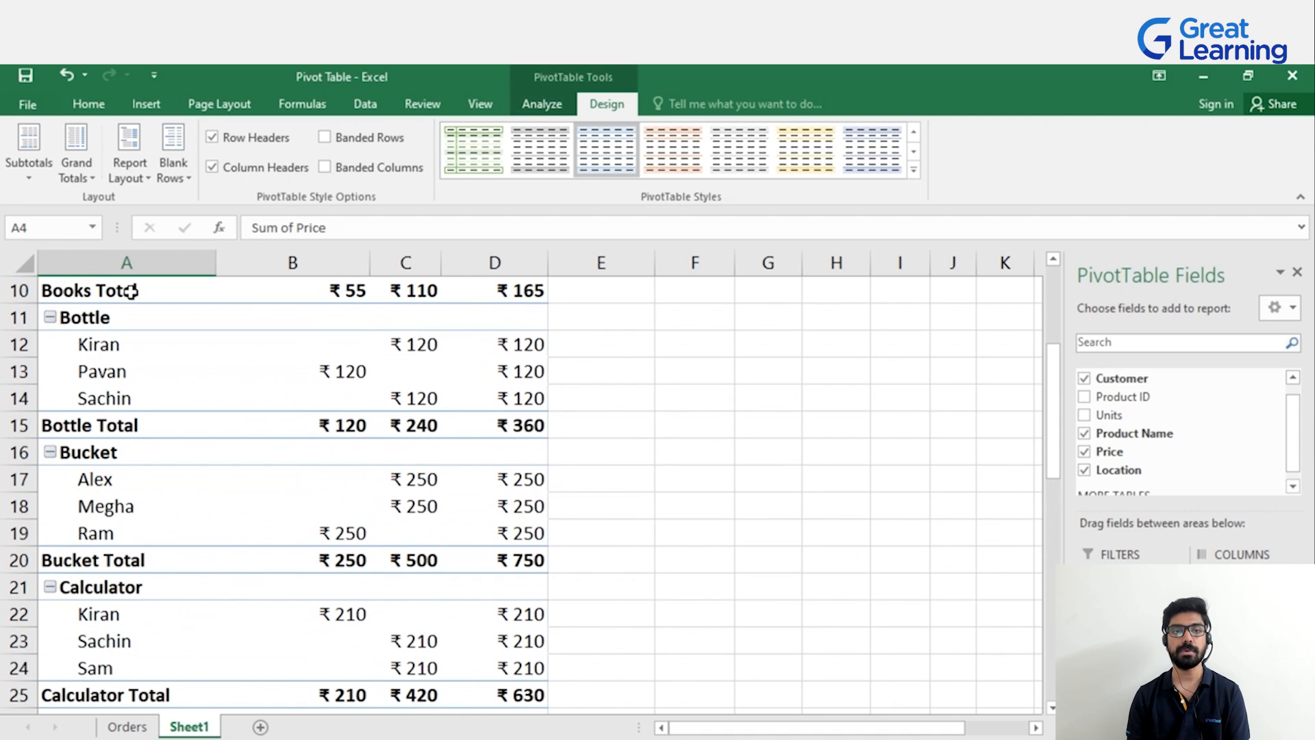
# Turn the PivotTable's grand totals off for rows and columns and check the table's last column and last row
pyautogui.click(87, 179)
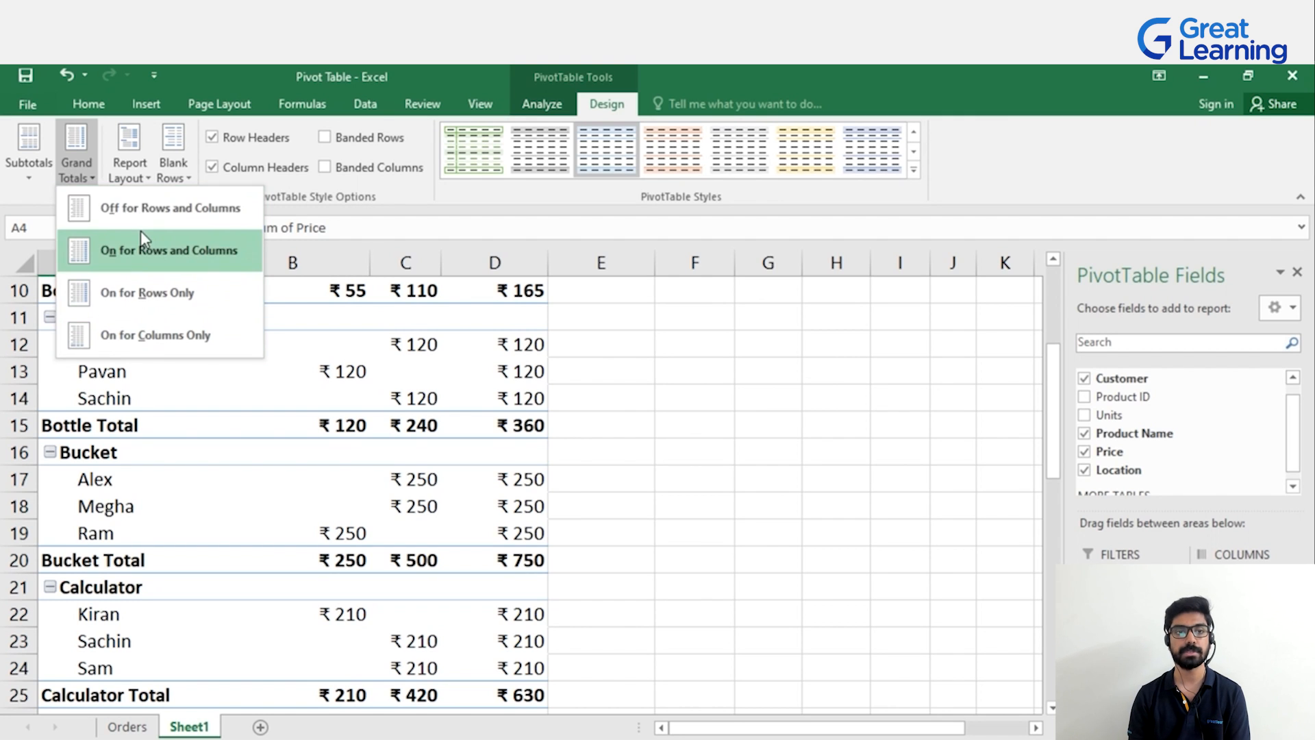
pyautogui.click(133, 211)
pyautogui.scroll(3, 374, 353)
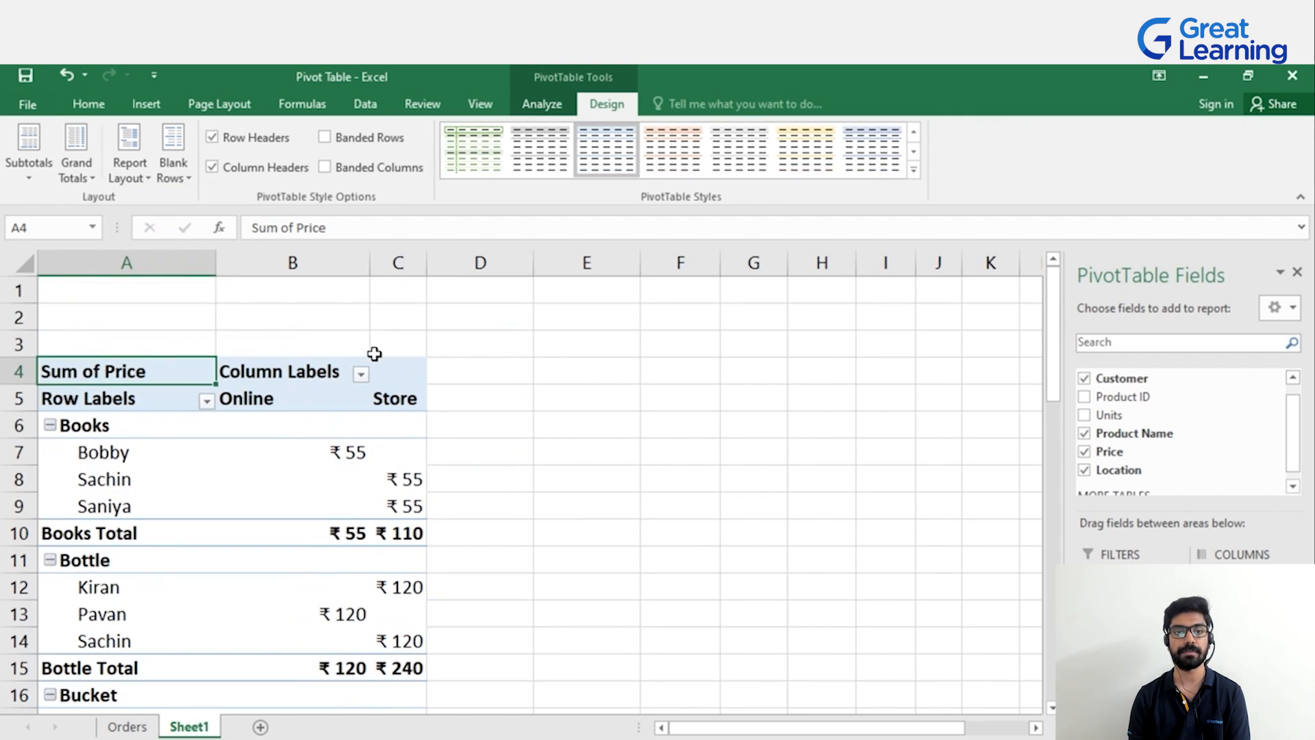
pyautogui.scroll(-1, 418, 401)
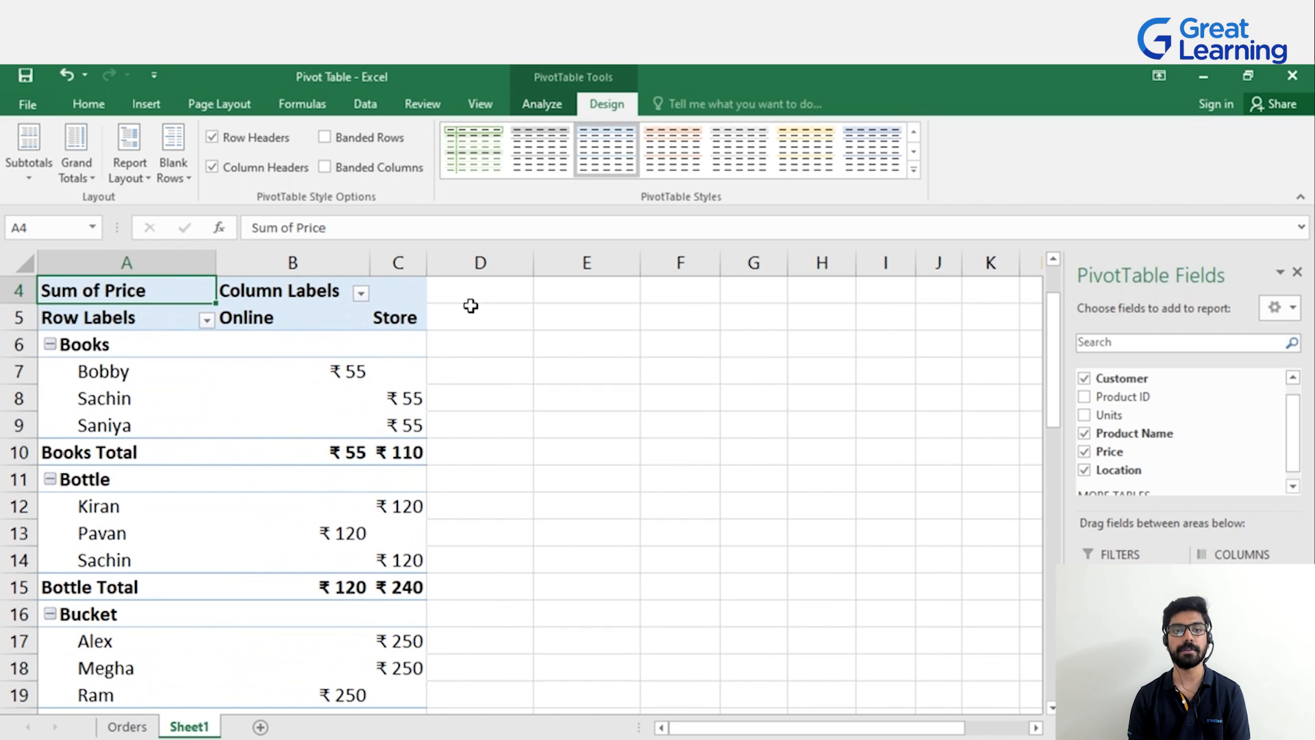
pyautogui.scroll(-8, 482, 353)
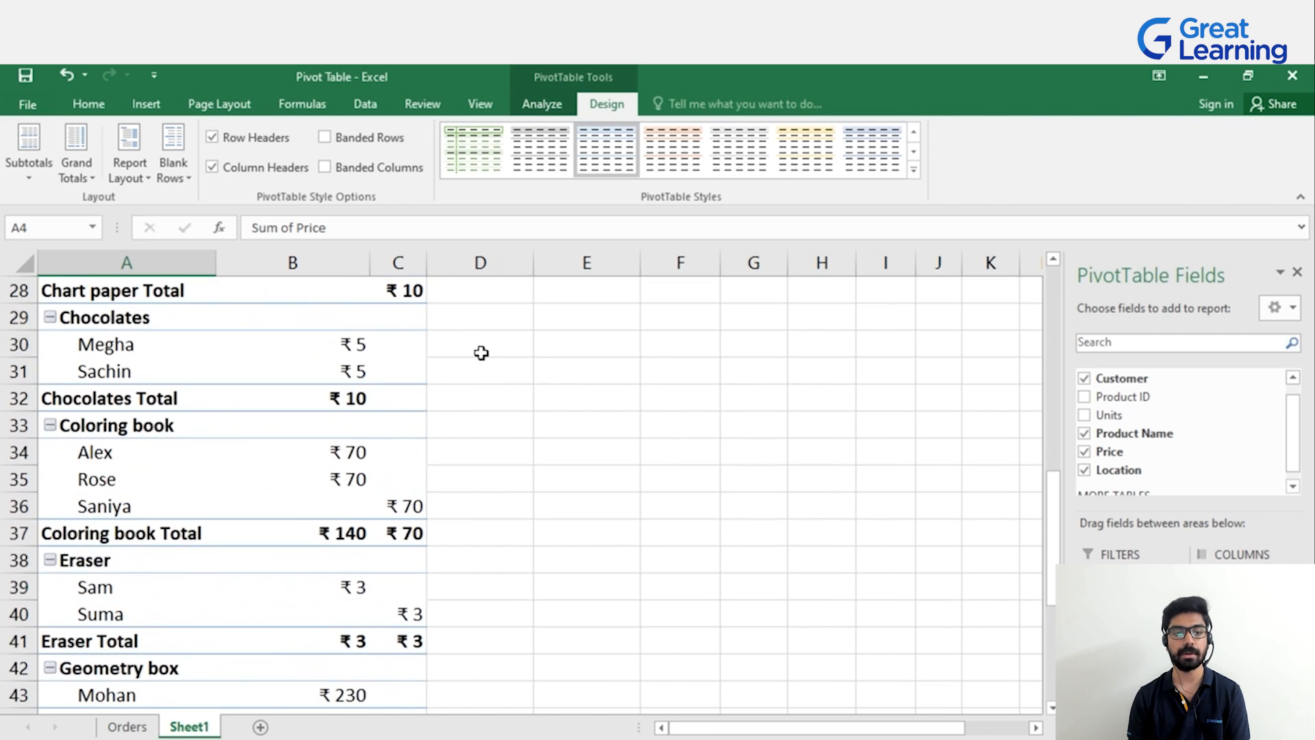
pyautogui.scroll(-4, 476, 354)
pyautogui.scroll(4, 492, 537)
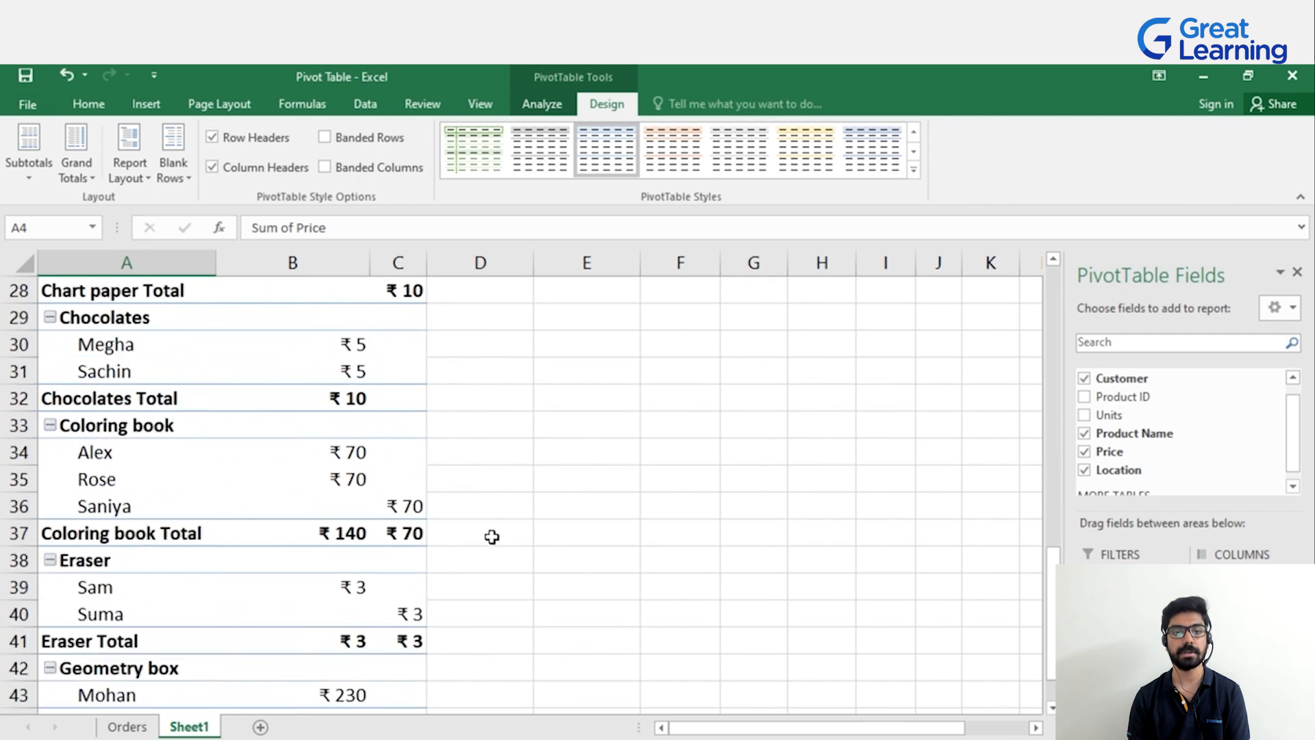
pyautogui.scroll(9, 491, 536)
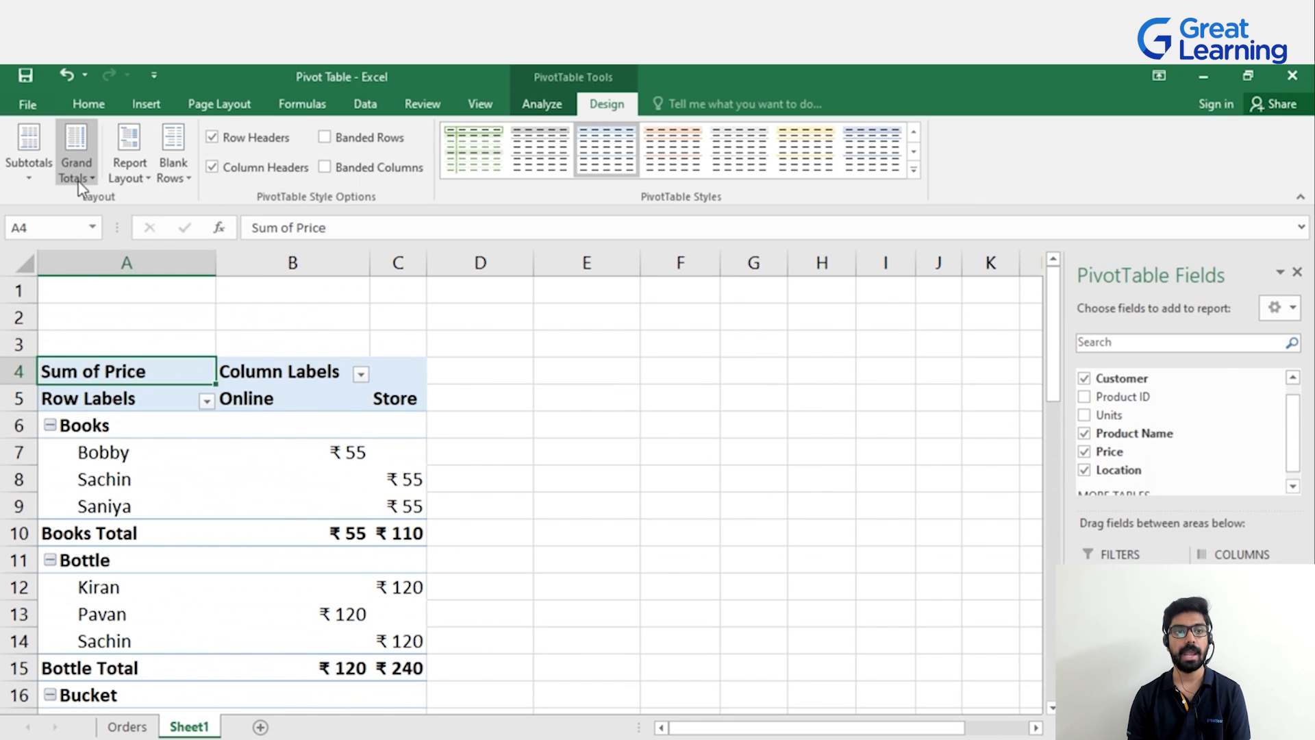
# Turn the PivotTable's grand totals on for rows and columns and check the Grand Total column and row
pyautogui.click(79, 182)
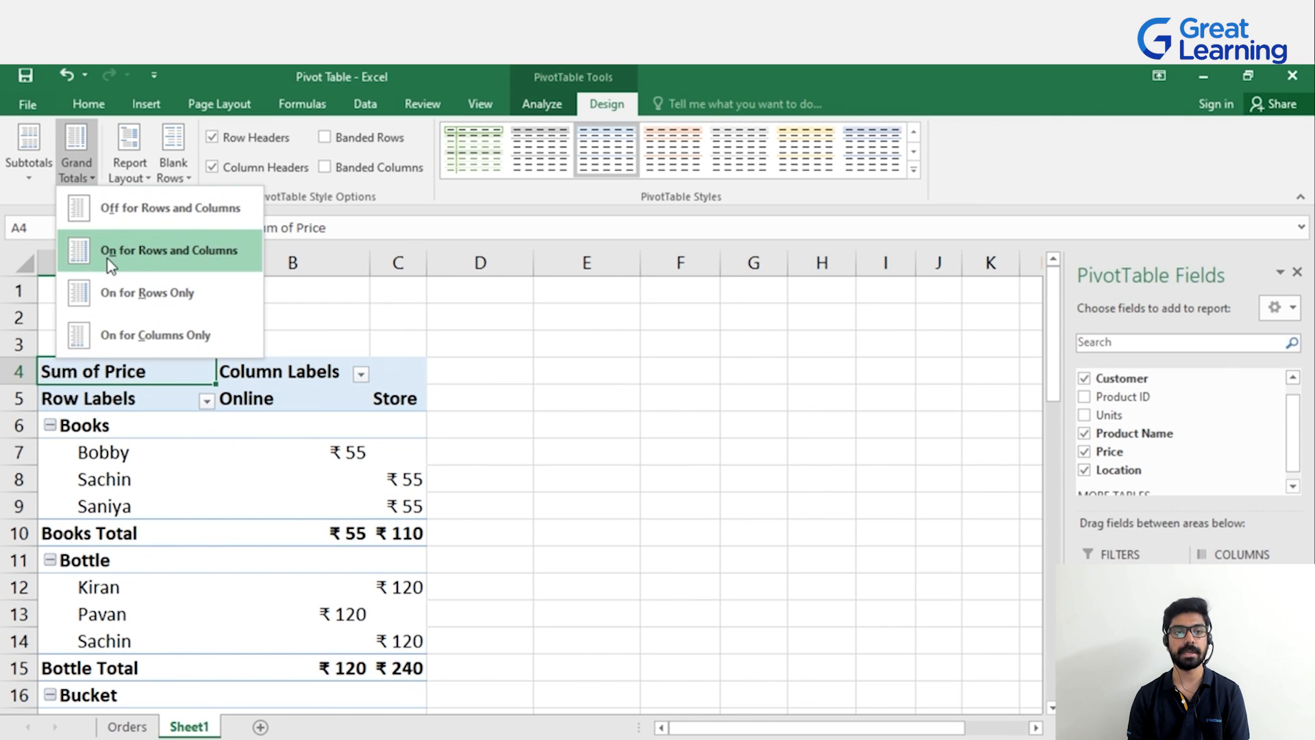
pyautogui.click(141, 261)
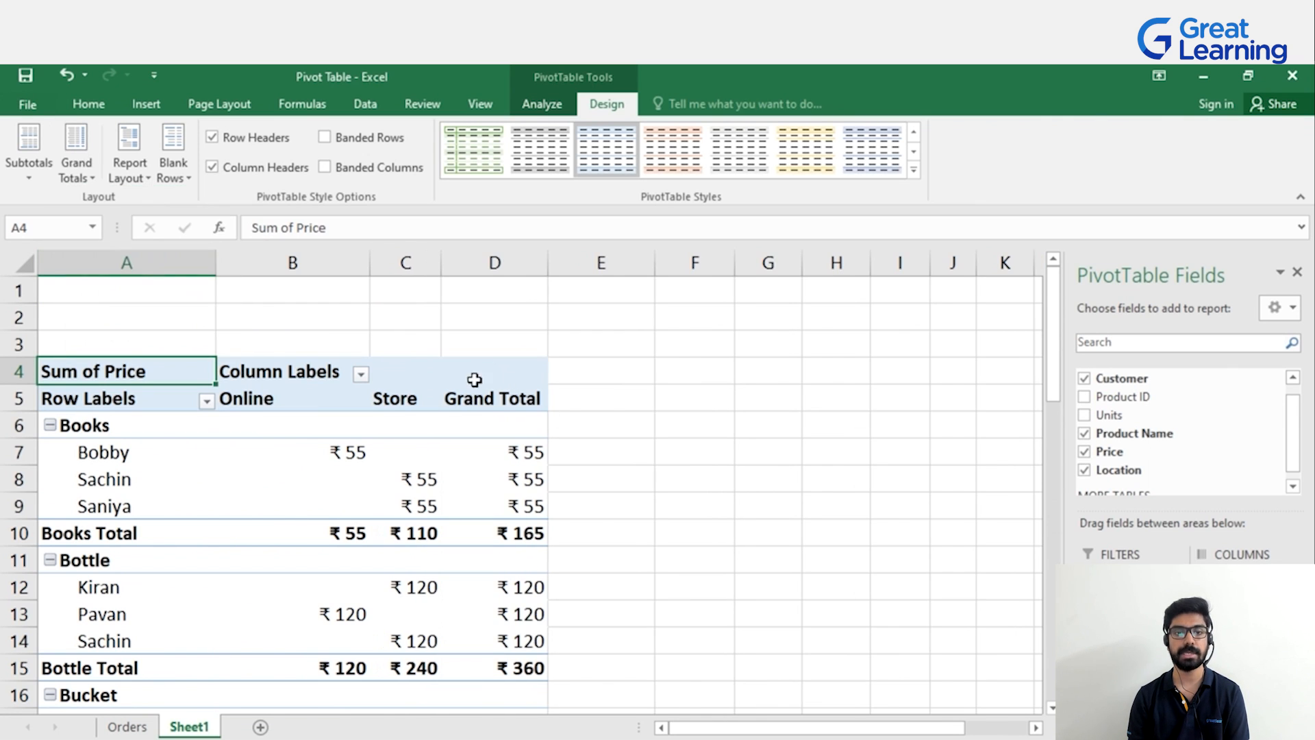
pyautogui.scroll(-6, 501, 478)
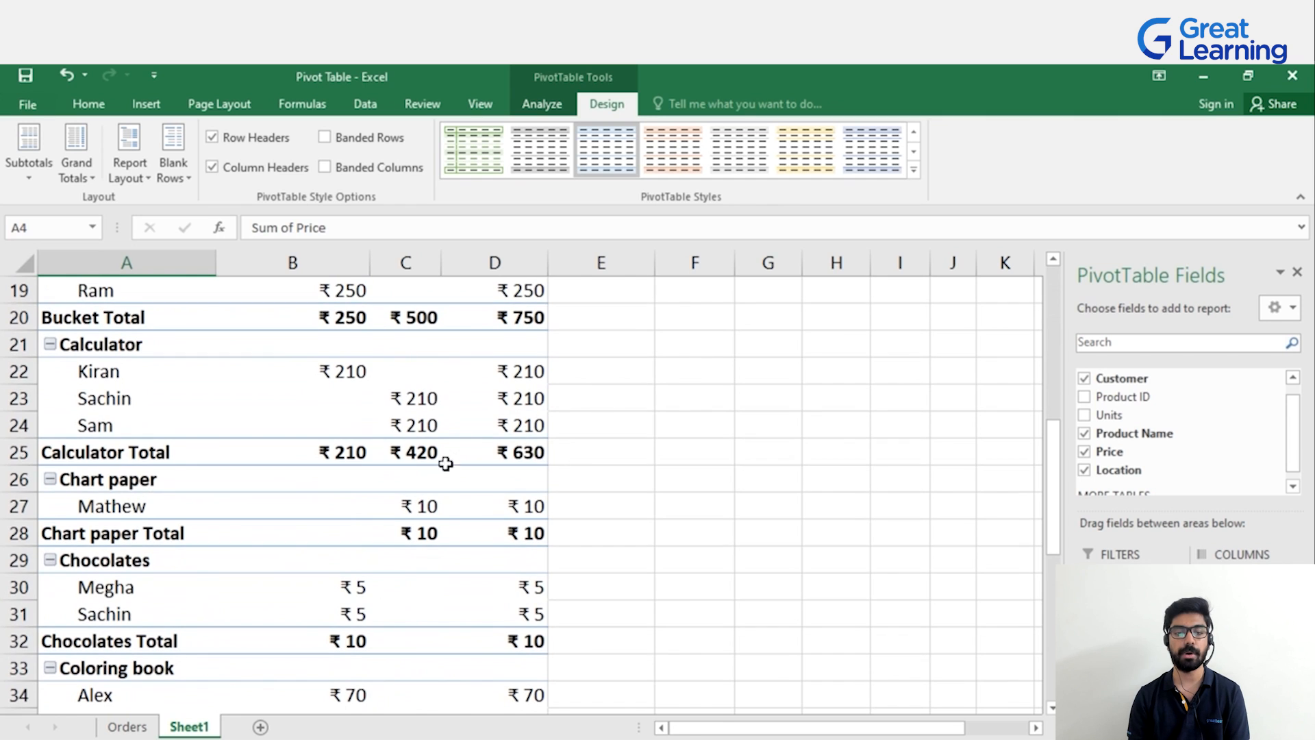
pyautogui.scroll(-5, 351, 523)
pyautogui.scroll(-4, 458, 496)
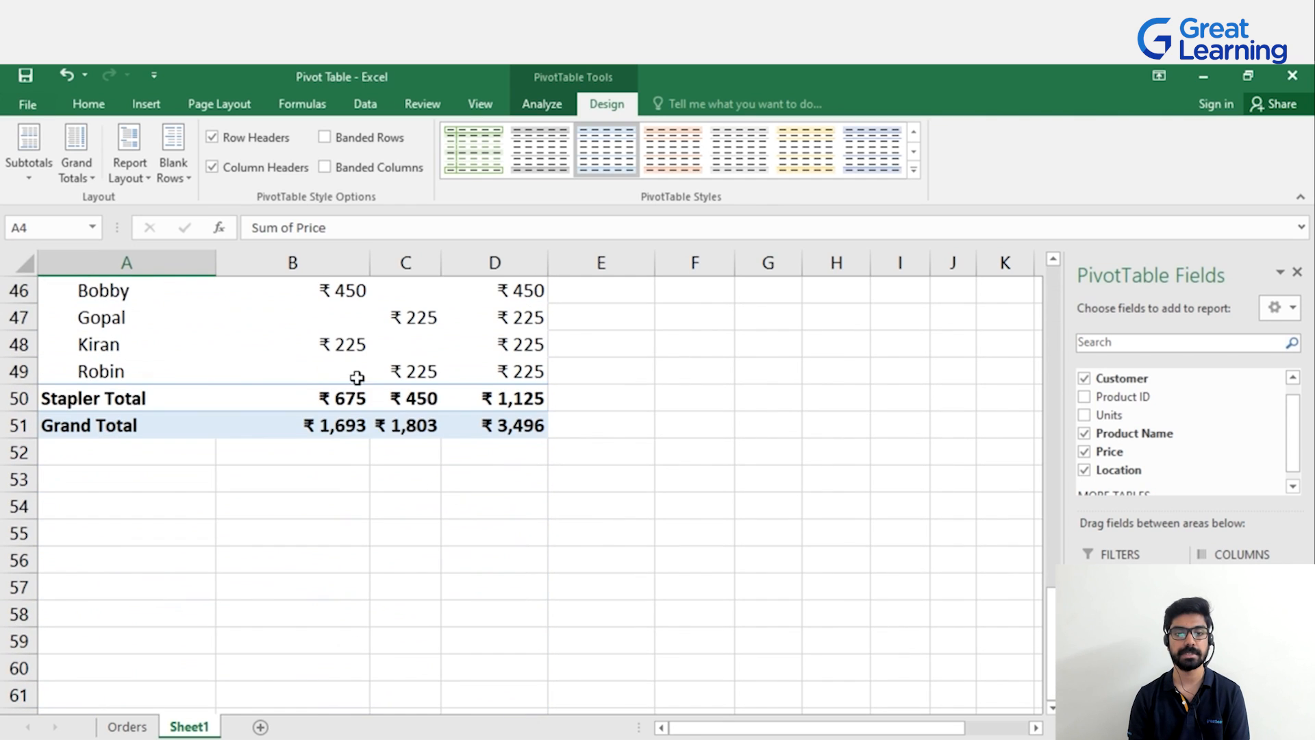
pyautogui.scroll(10, 514, 420)
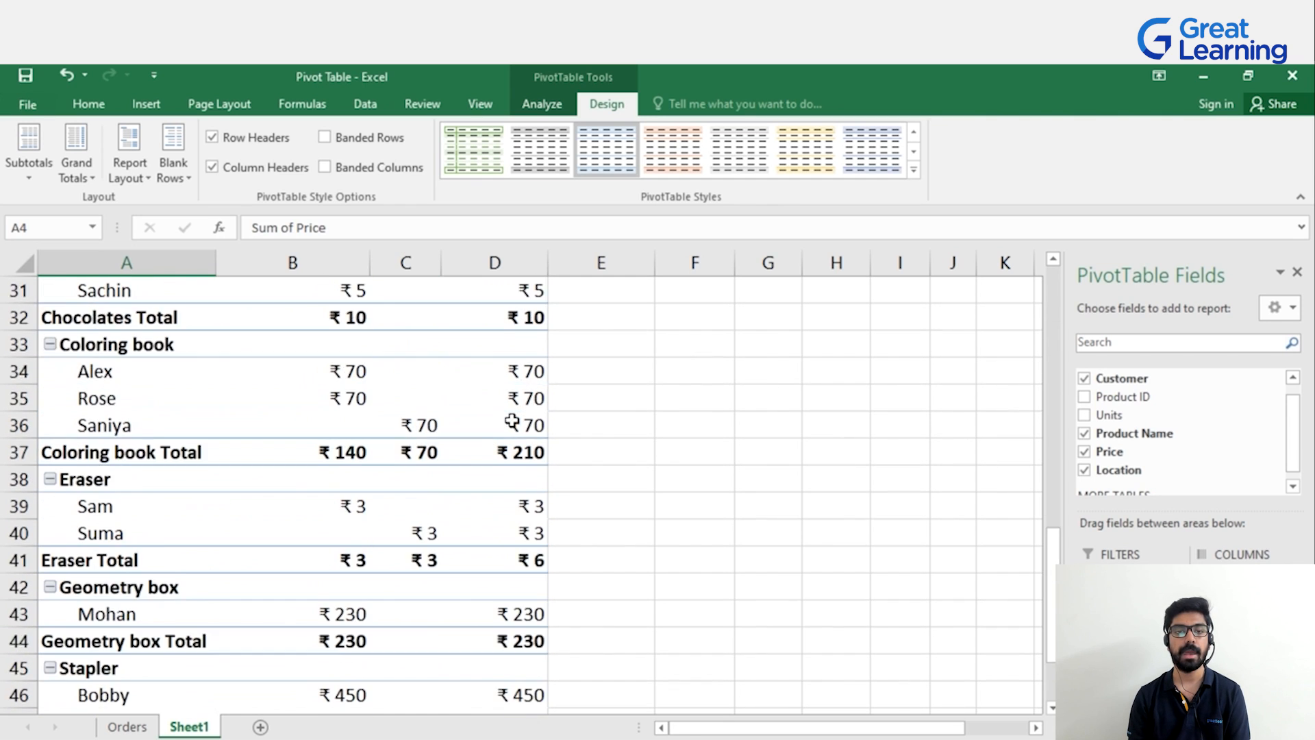
# Insert a blank line after each product group in the PivotTable, and remove the blank lines again
pyautogui.scroll(4, 523, 574)
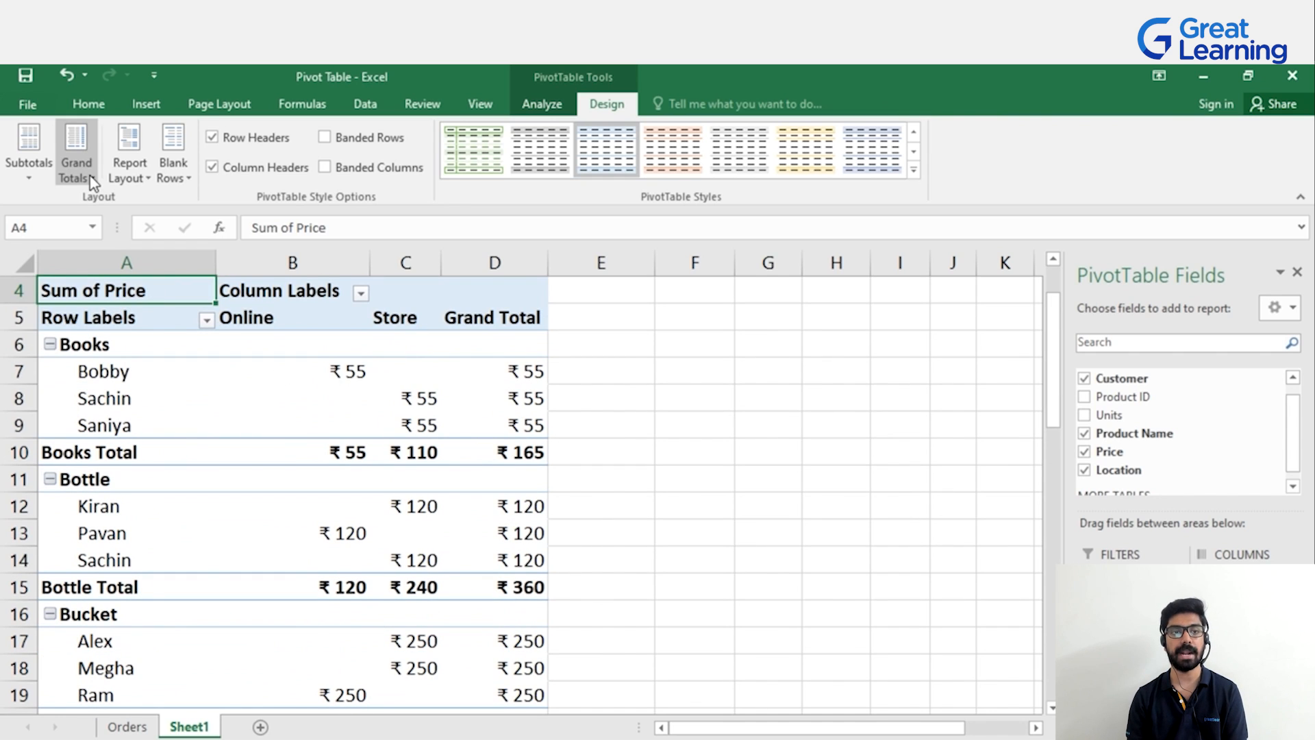
pyautogui.click(173, 170)
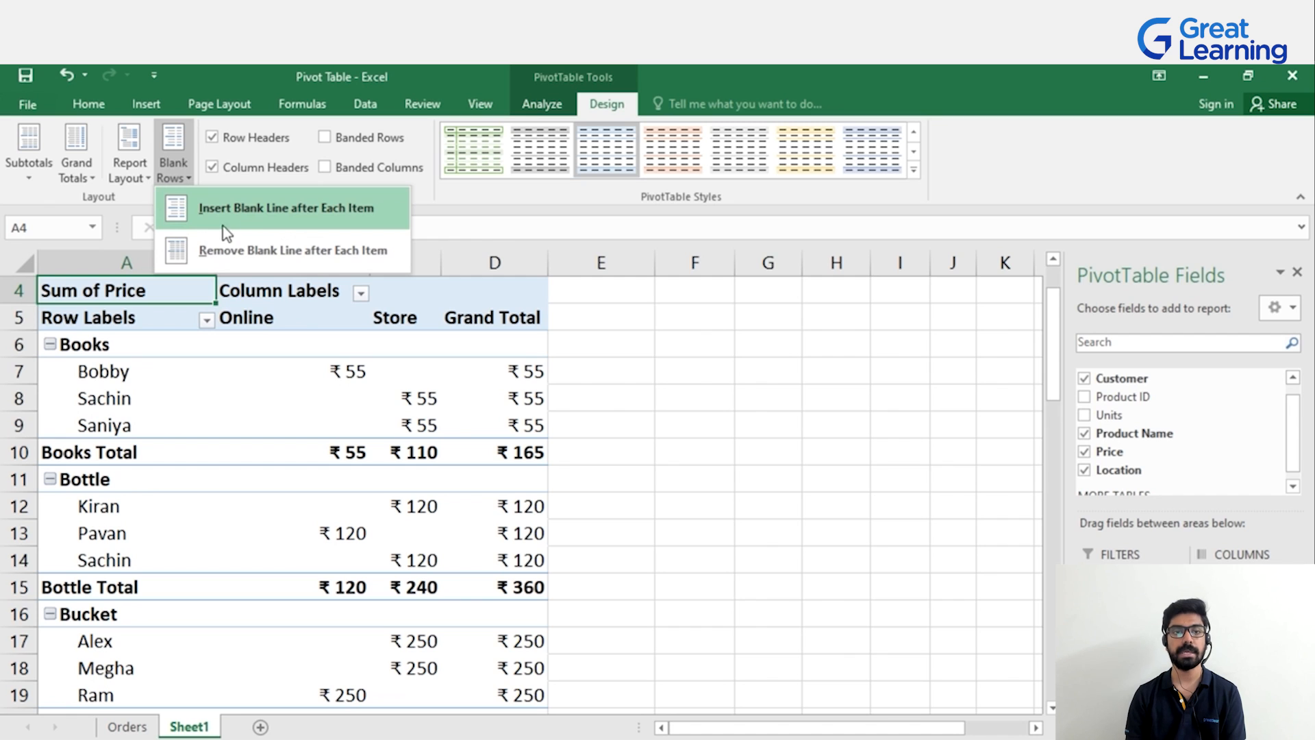
pyautogui.click(311, 223)
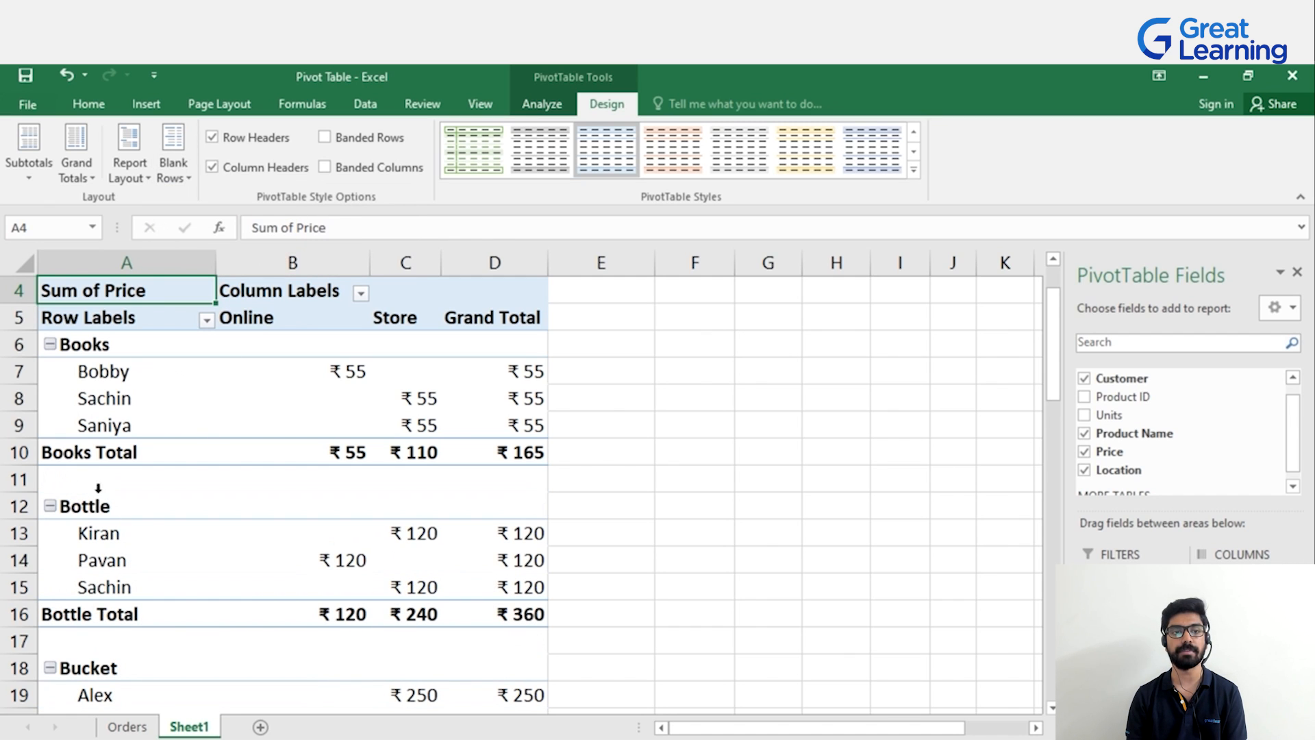
pyautogui.click(185, 164)
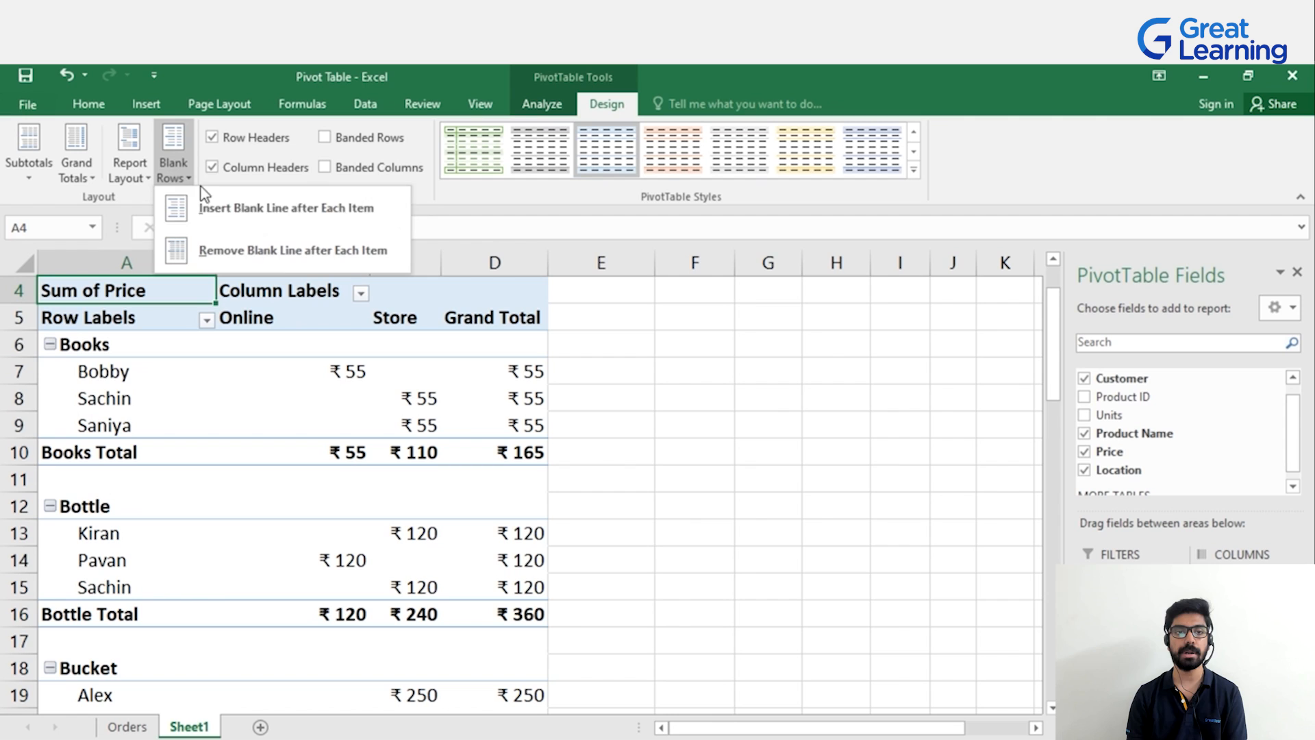
pyautogui.click(224, 247)
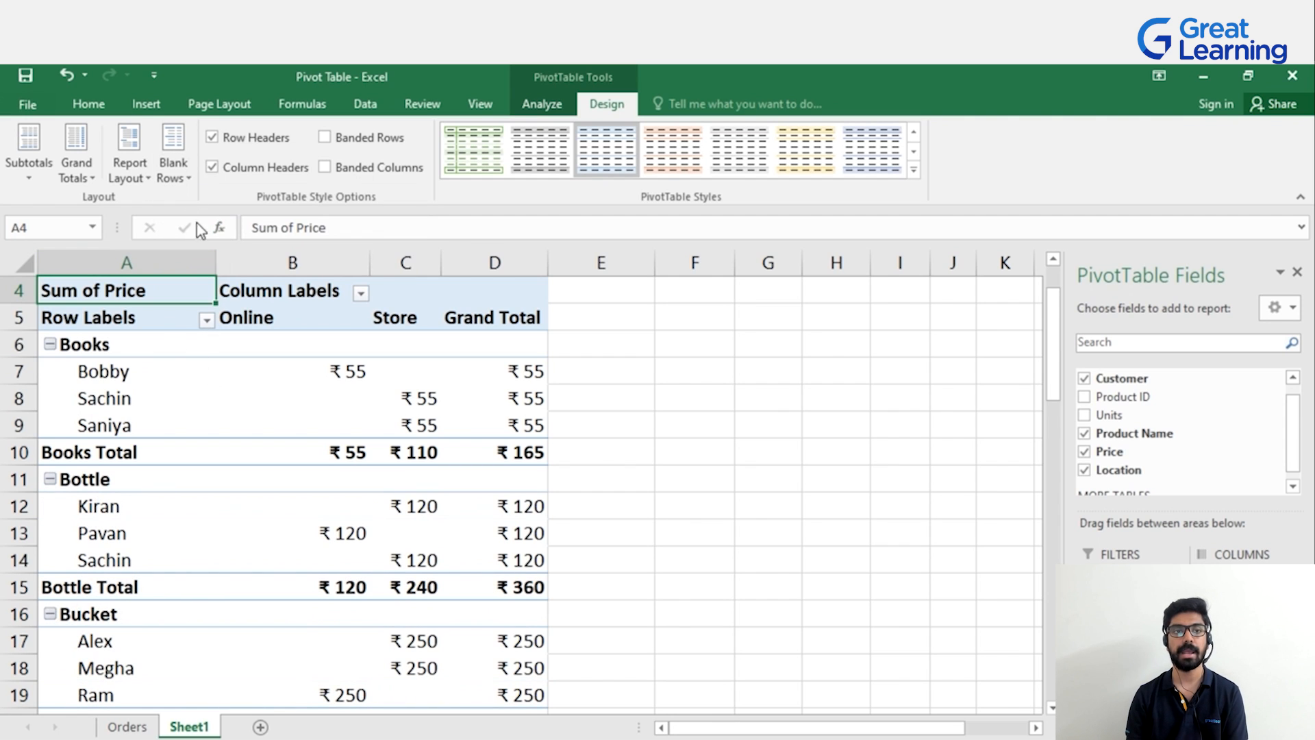
# Try the outline and tabular report layouts on the PivotTable and return it to compact form
pyautogui.click(130, 180)
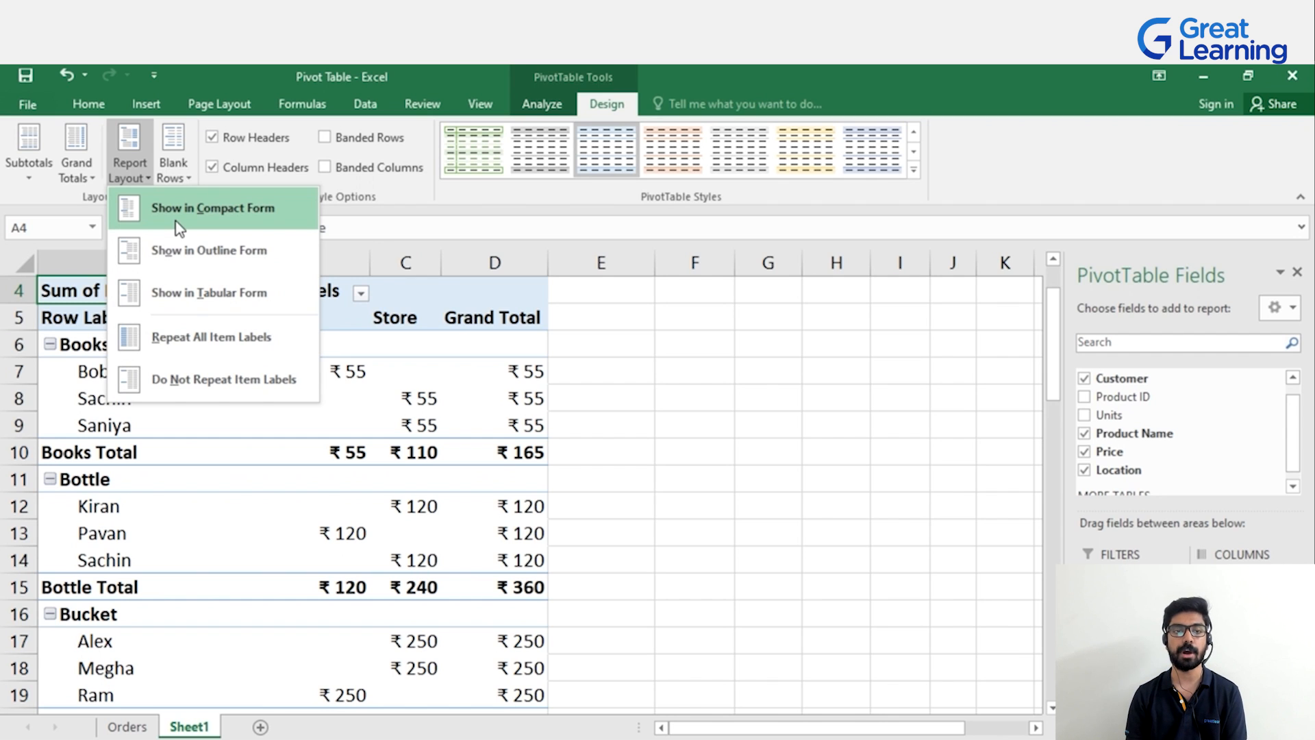
pyautogui.click(208, 257)
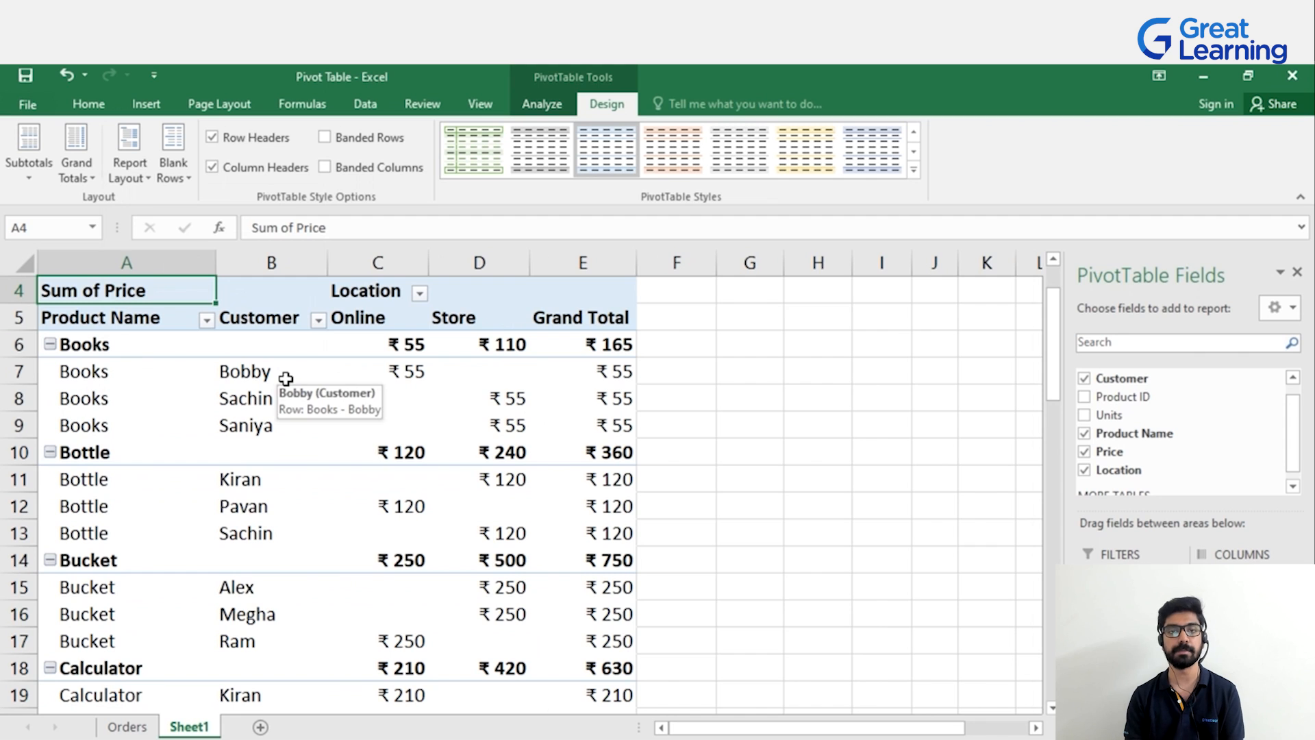
pyautogui.click(173, 168)
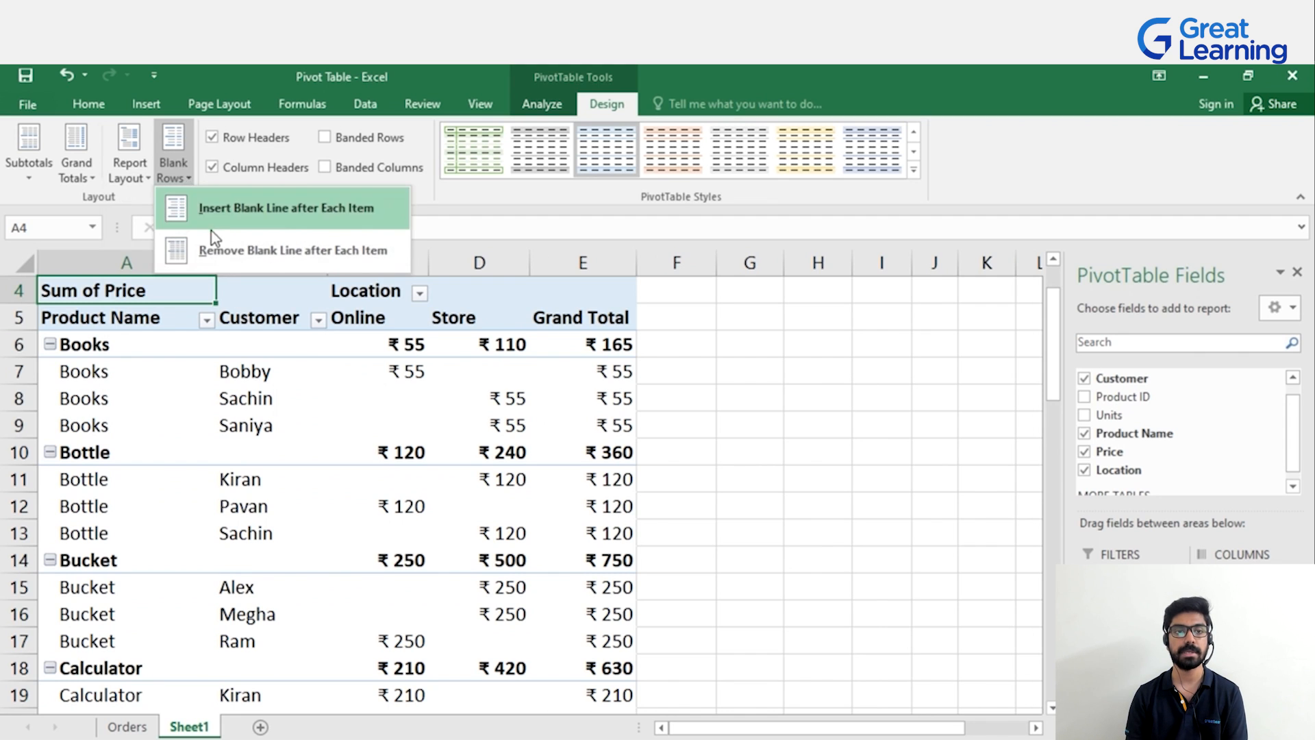
pyautogui.click(130, 172)
pyautogui.click(179, 296)
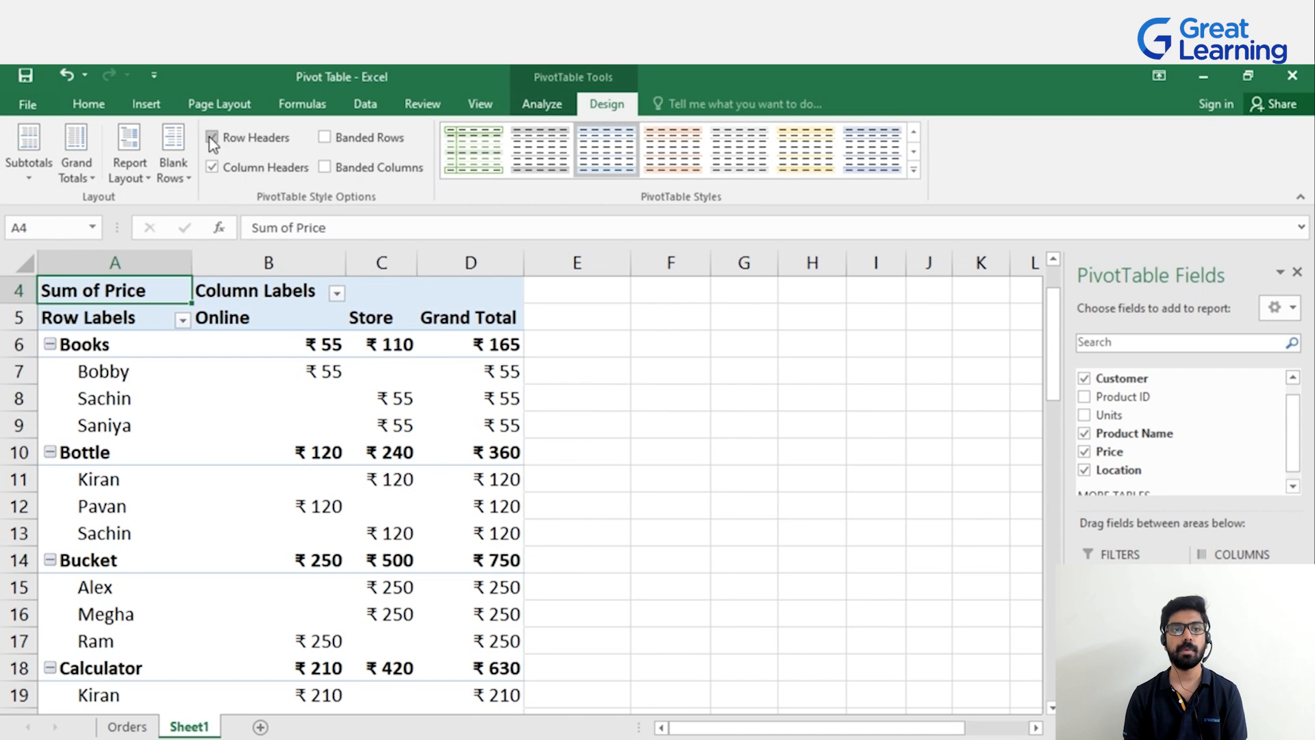
# Turn the PivotTable's row header formatting off and back on, and do the same with the column header formatting
pyautogui.click(225, 141)
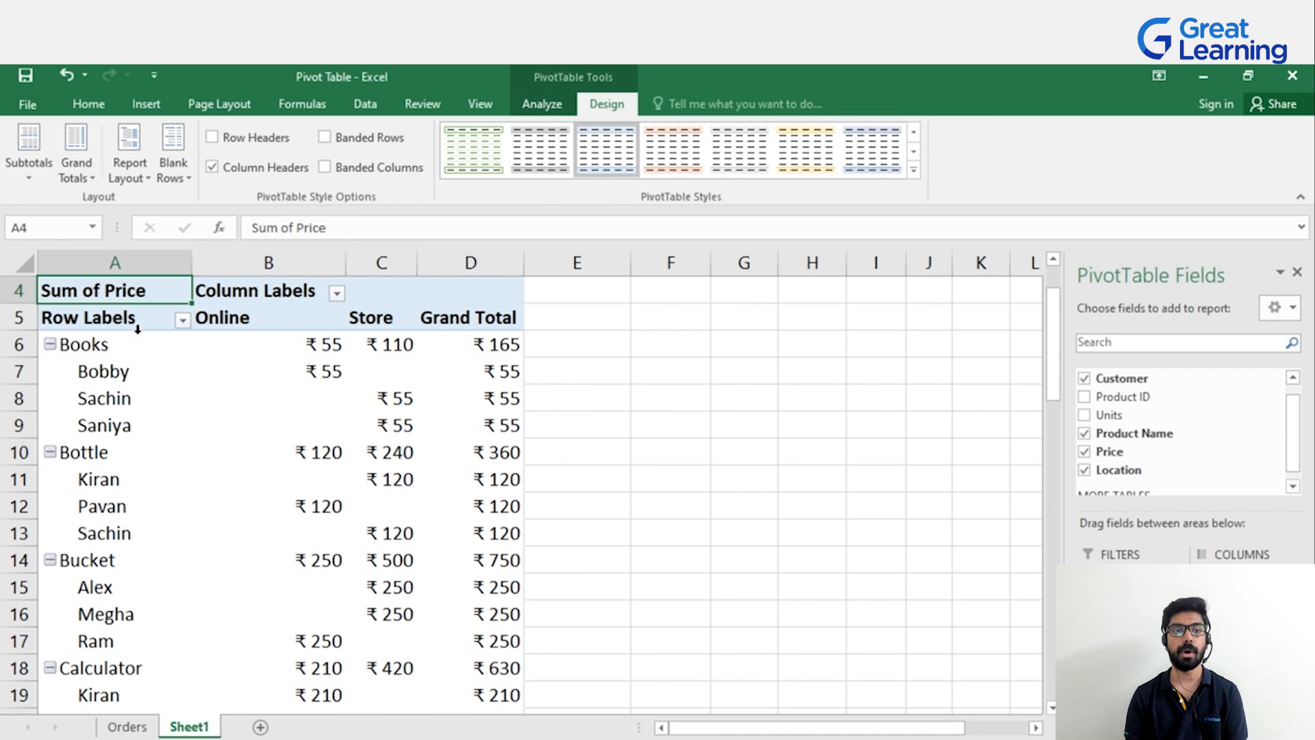
pyautogui.click(213, 137)
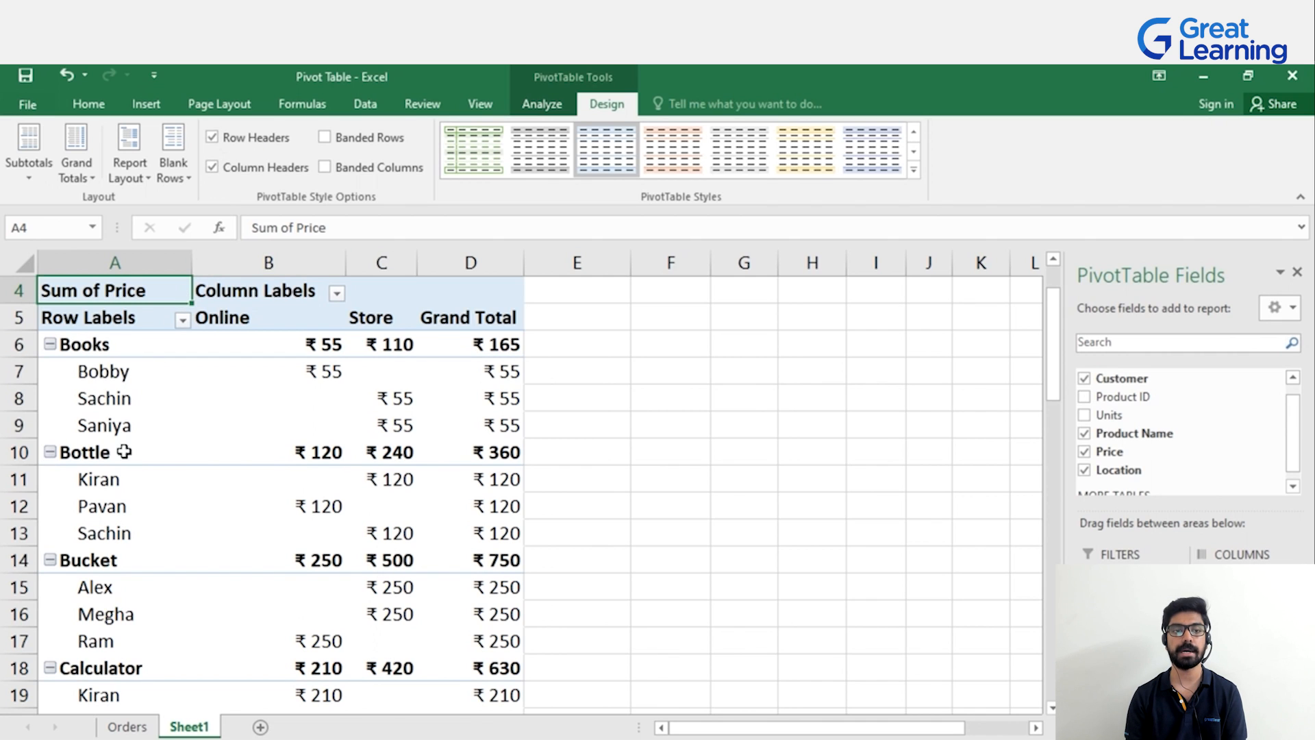
pyautogui.click(226, 170)
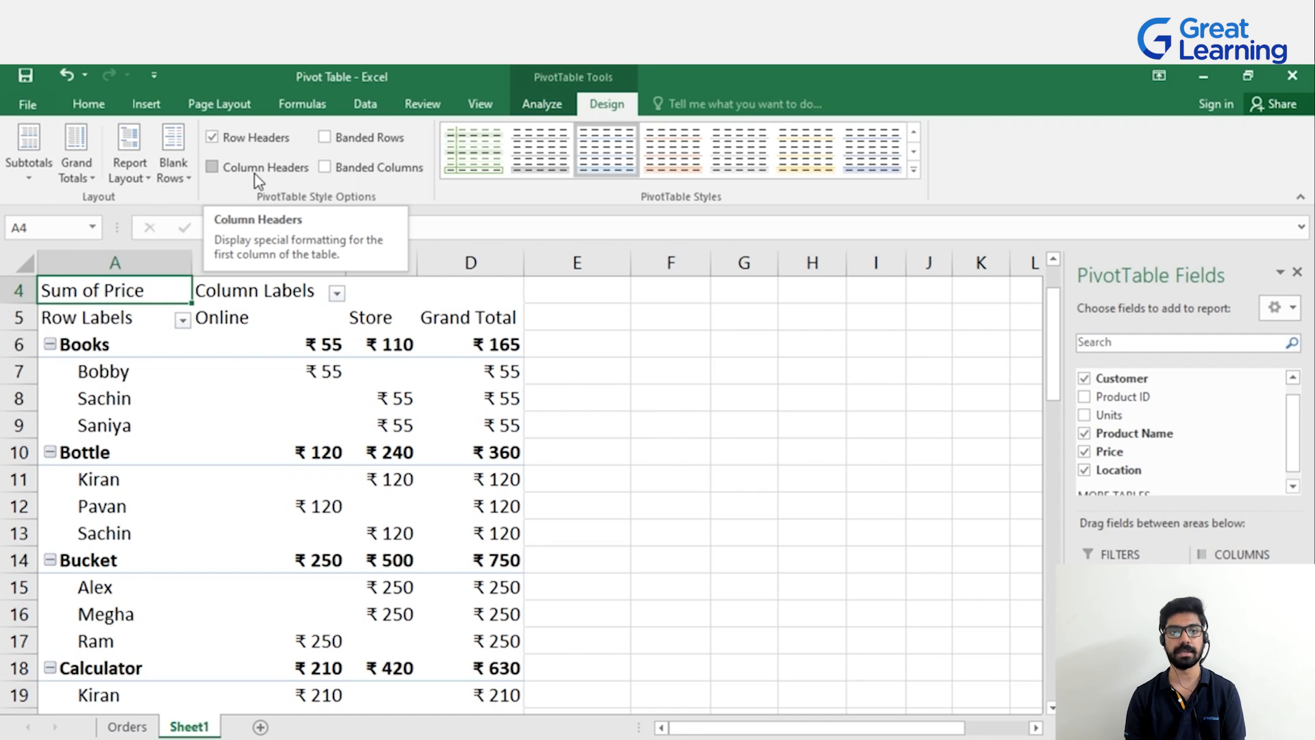
pyautogui.click(213, 167)
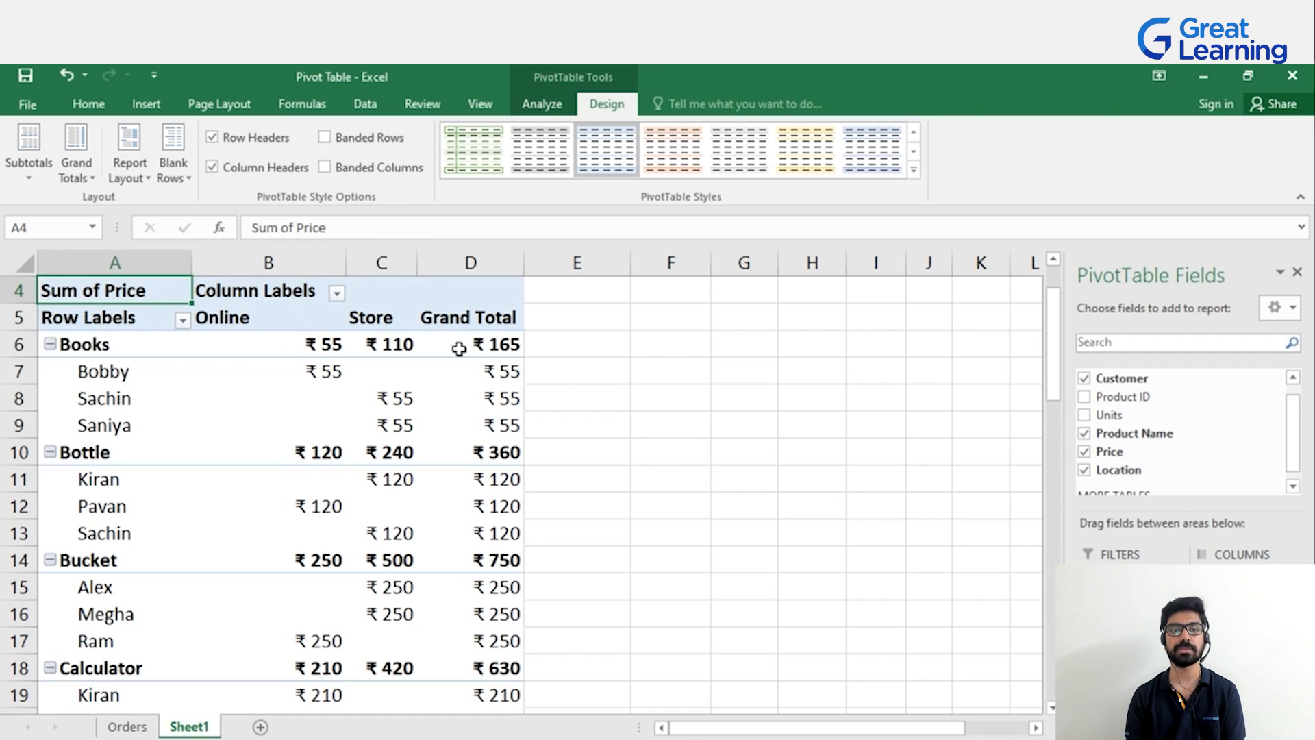
# Try banded rows and banded columns on the PivotTable, reviewing the shading and turning both options off again
pyautogui.click(340, 140)
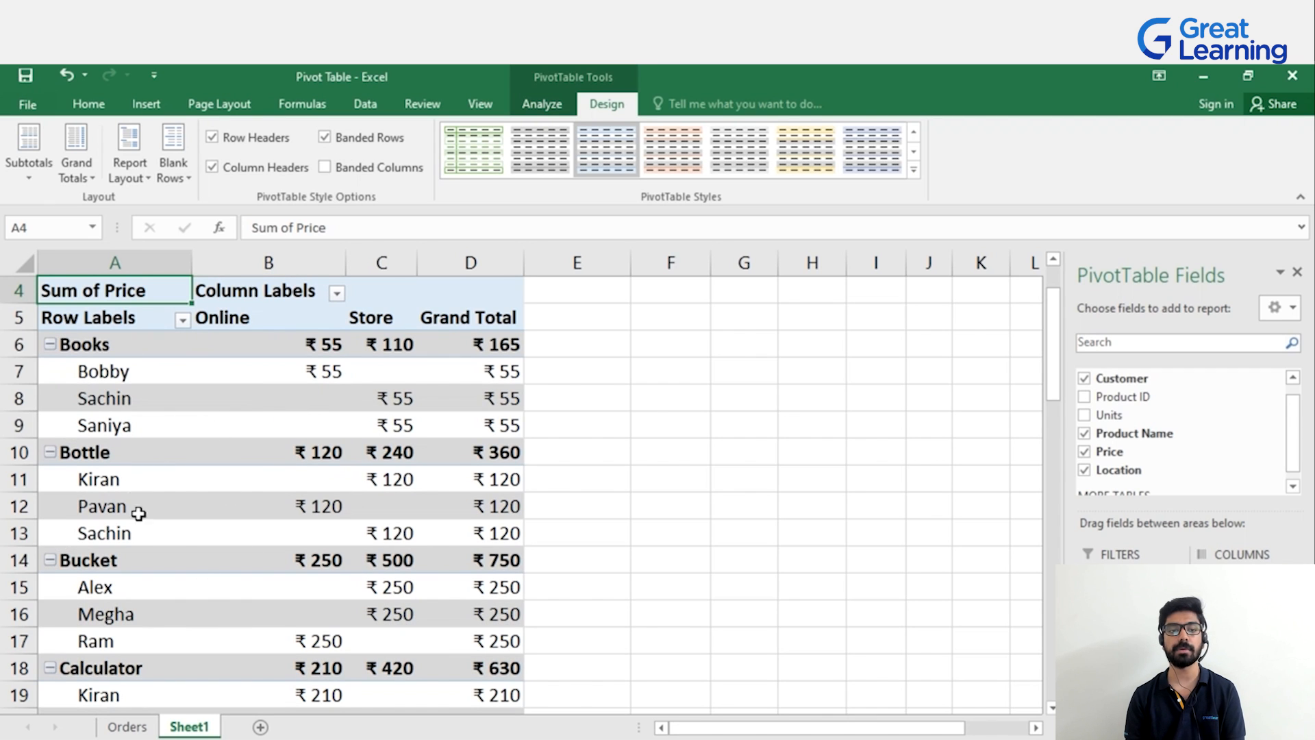
pyautogui.scroll(-4, 236, 602)
pyautogui.scroll(5, 222, 582)
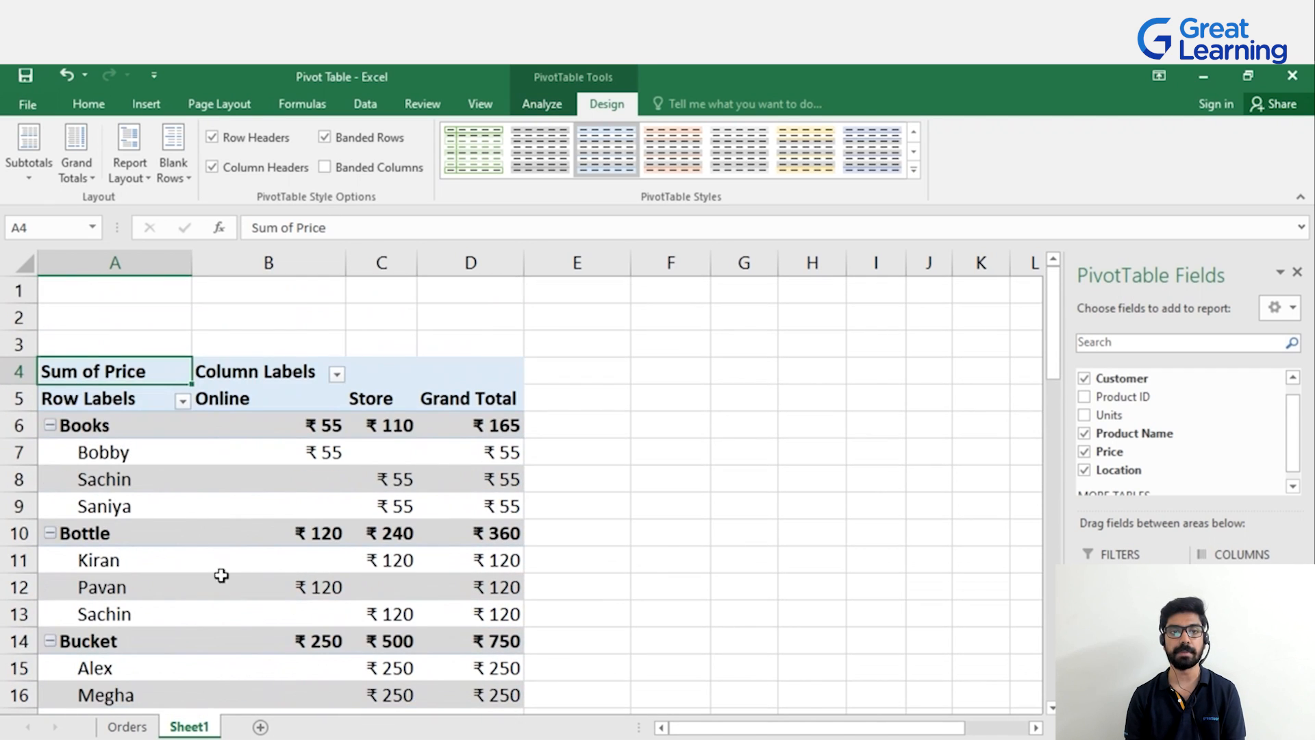
pyautogui.click(324, 137)
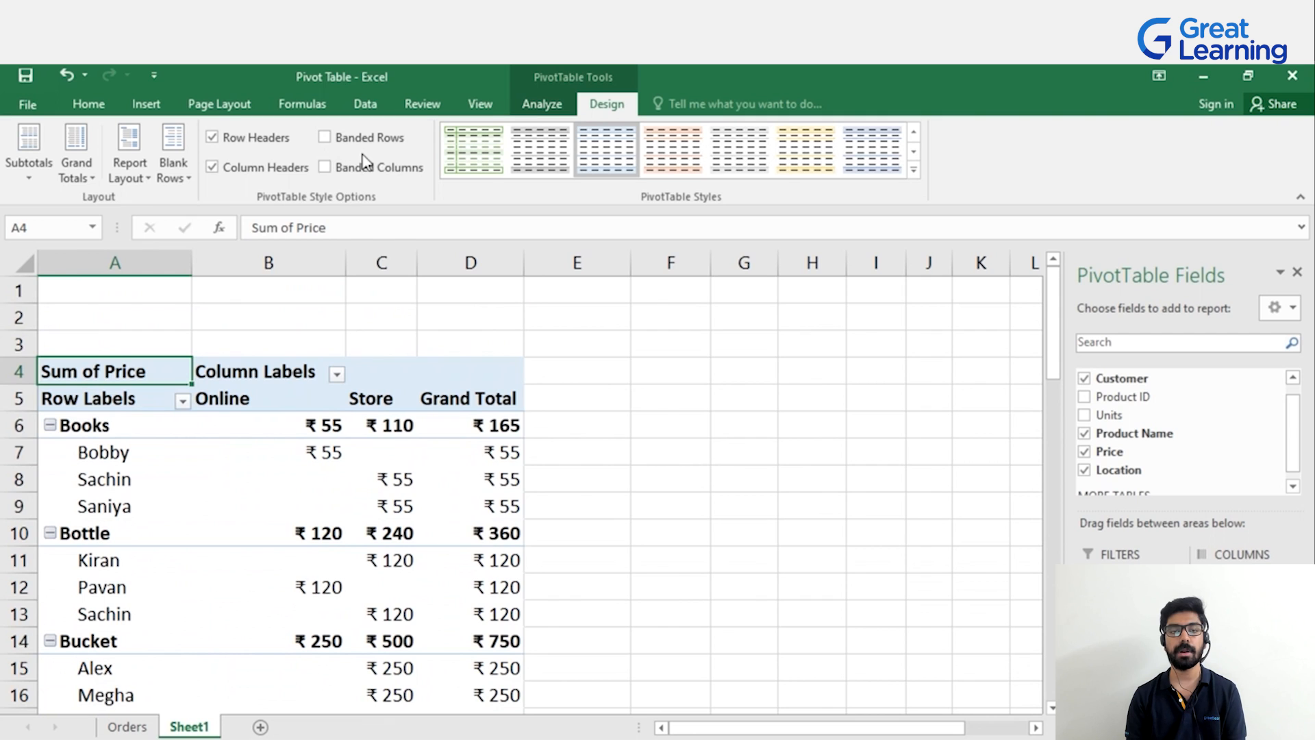
pyautogui.click(326, 167)
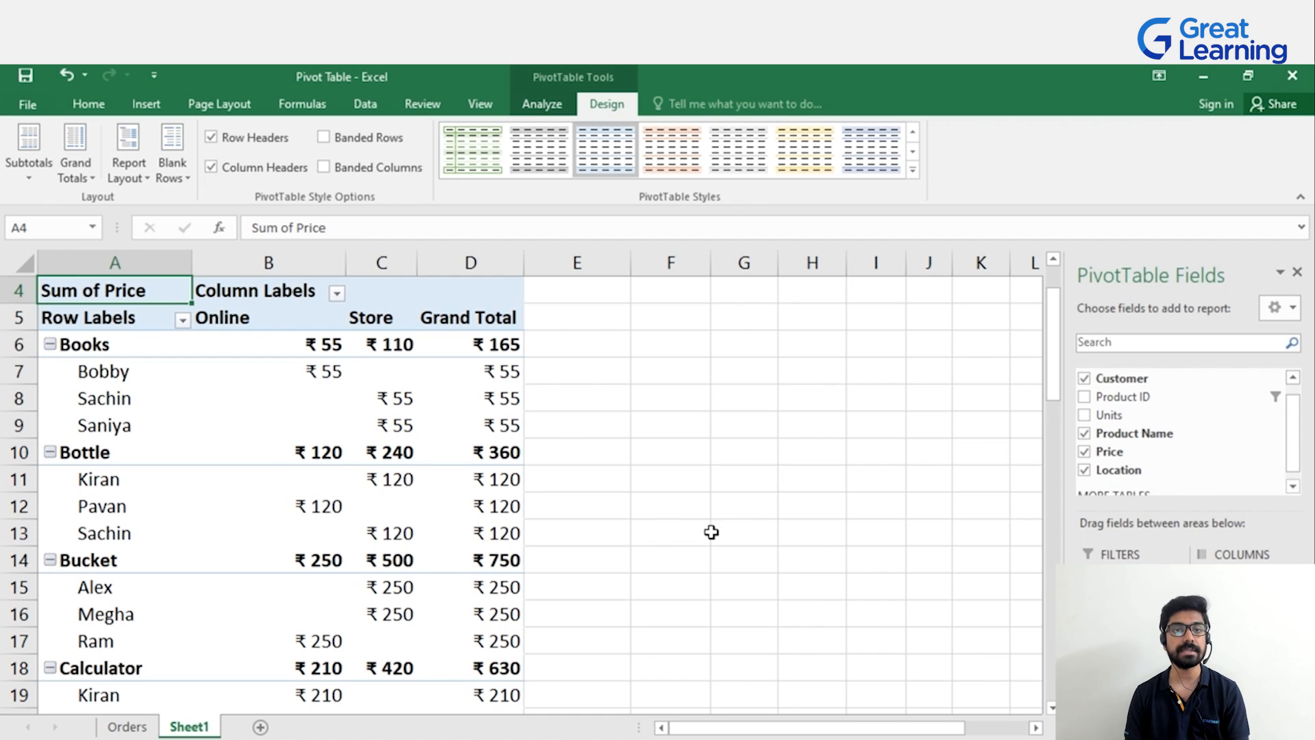
# Insert a Price slicer beside the PivotTable and shrink it to about 6.15 cm high and 4.93 cm wide
pyautogui.click(545, 106)
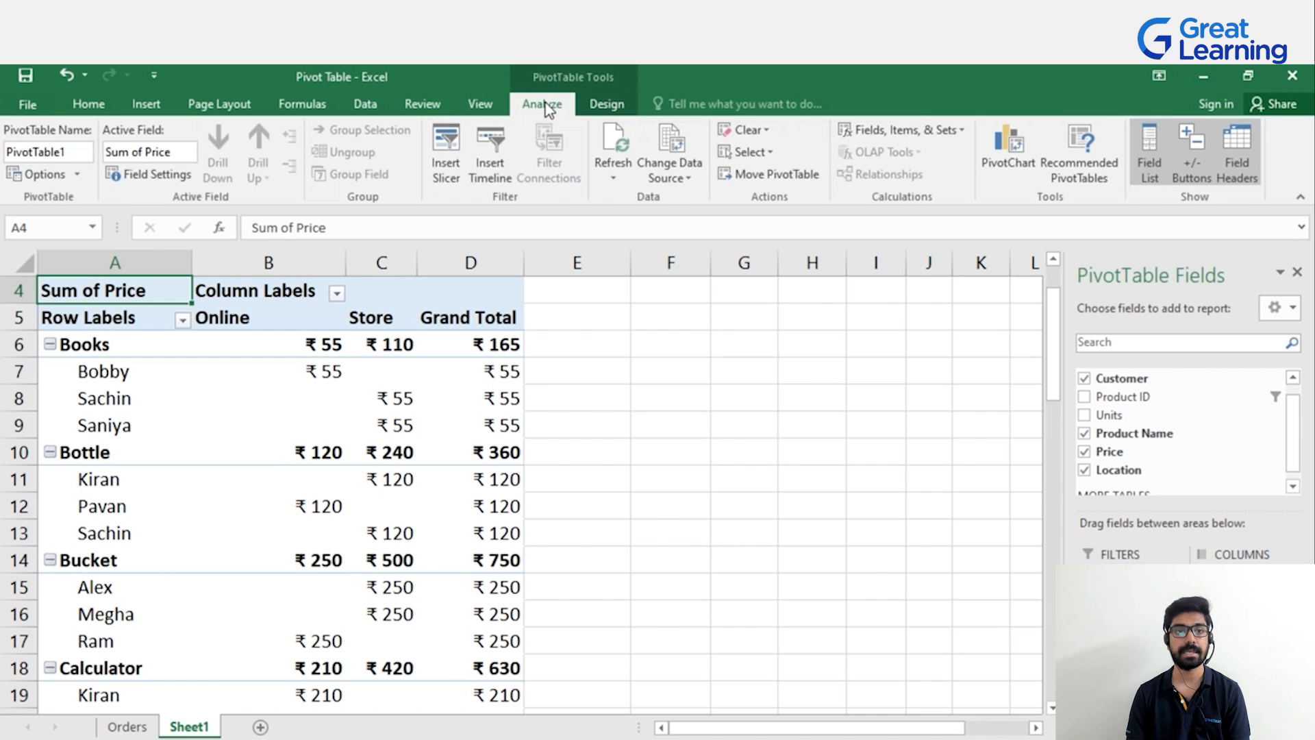
pyautogui.click(451, 168)
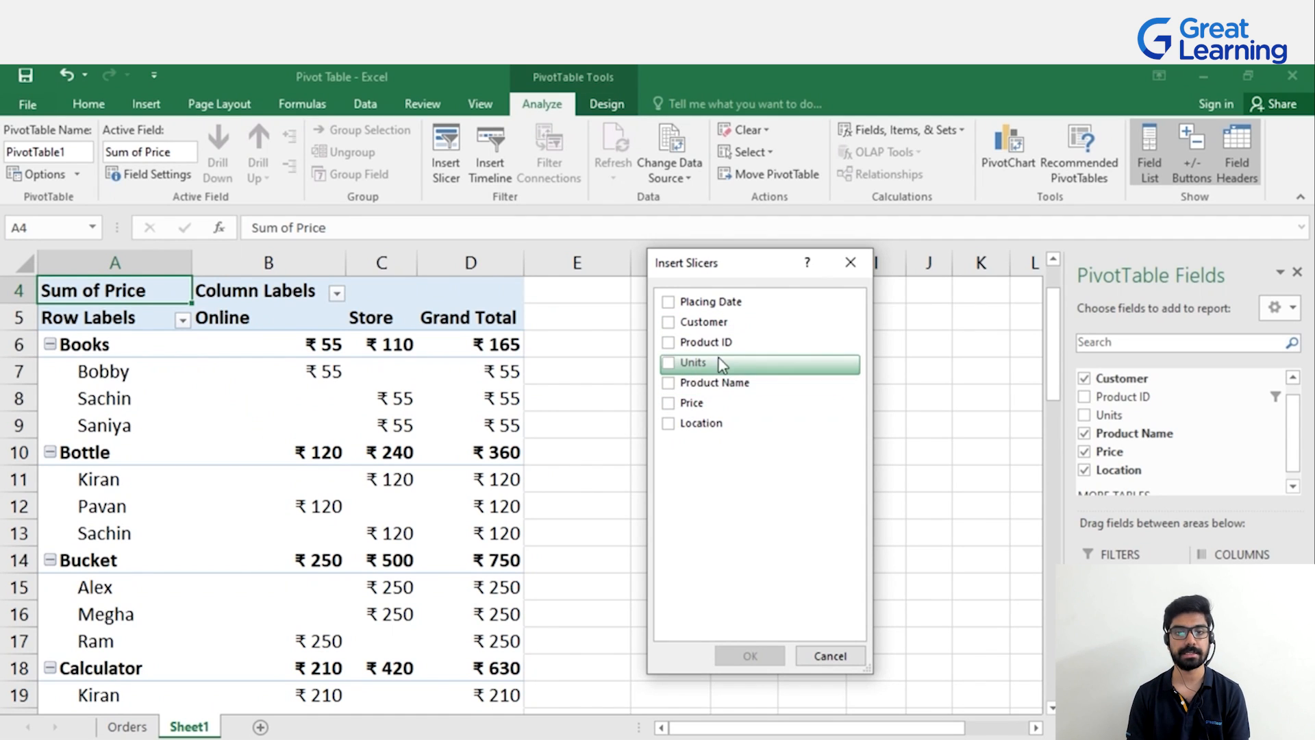
pyautogui.click(699, 405)
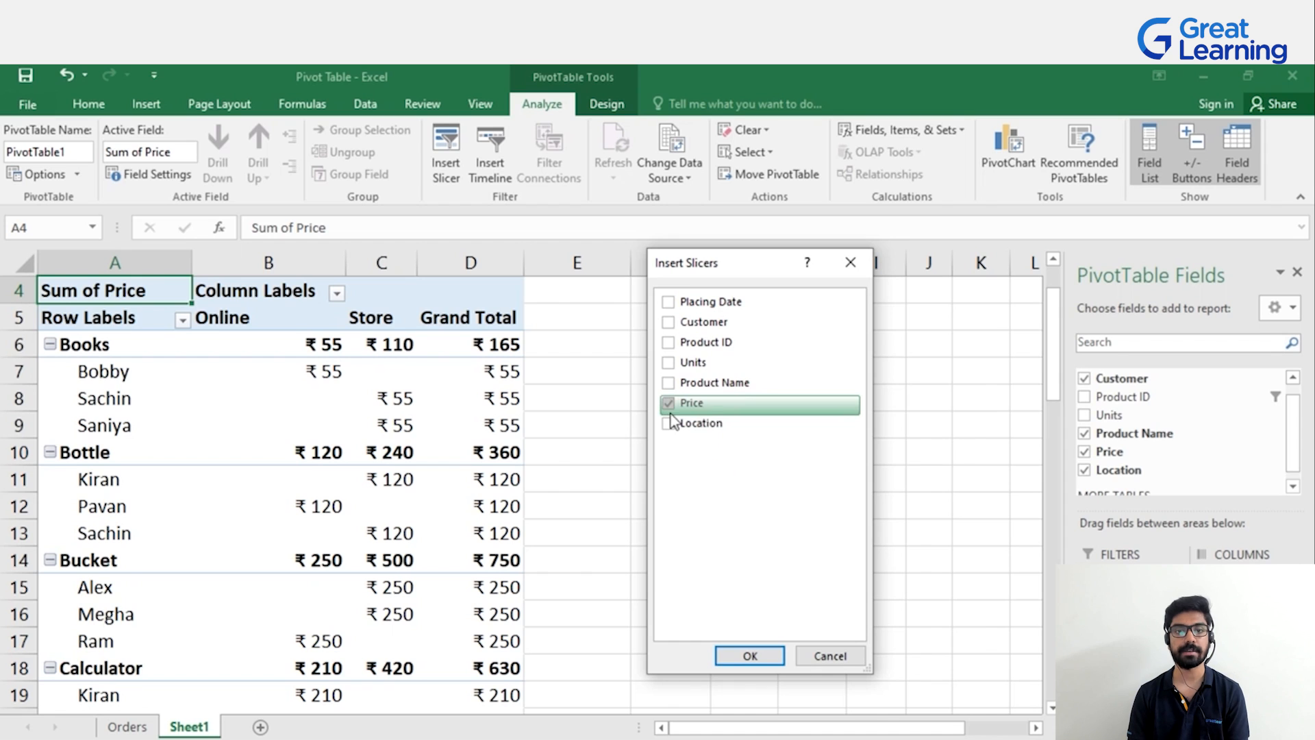
pyautogui.click(754, 655)
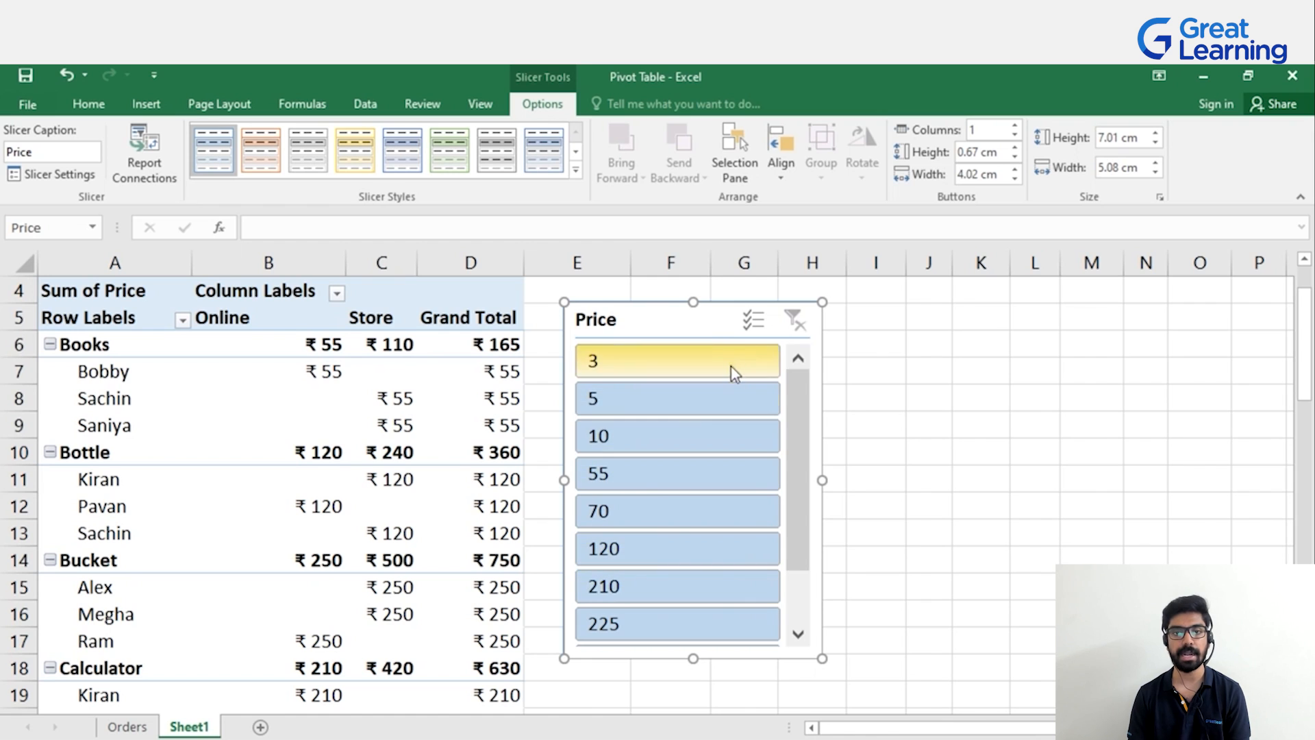
pyautogui.moveTo(703, 327)
pyautogui.mouseDown()
pyautogui.moveTo(791, 345)
pyautogui.moveTo(714, 317)
pyautogui.mouseUp()
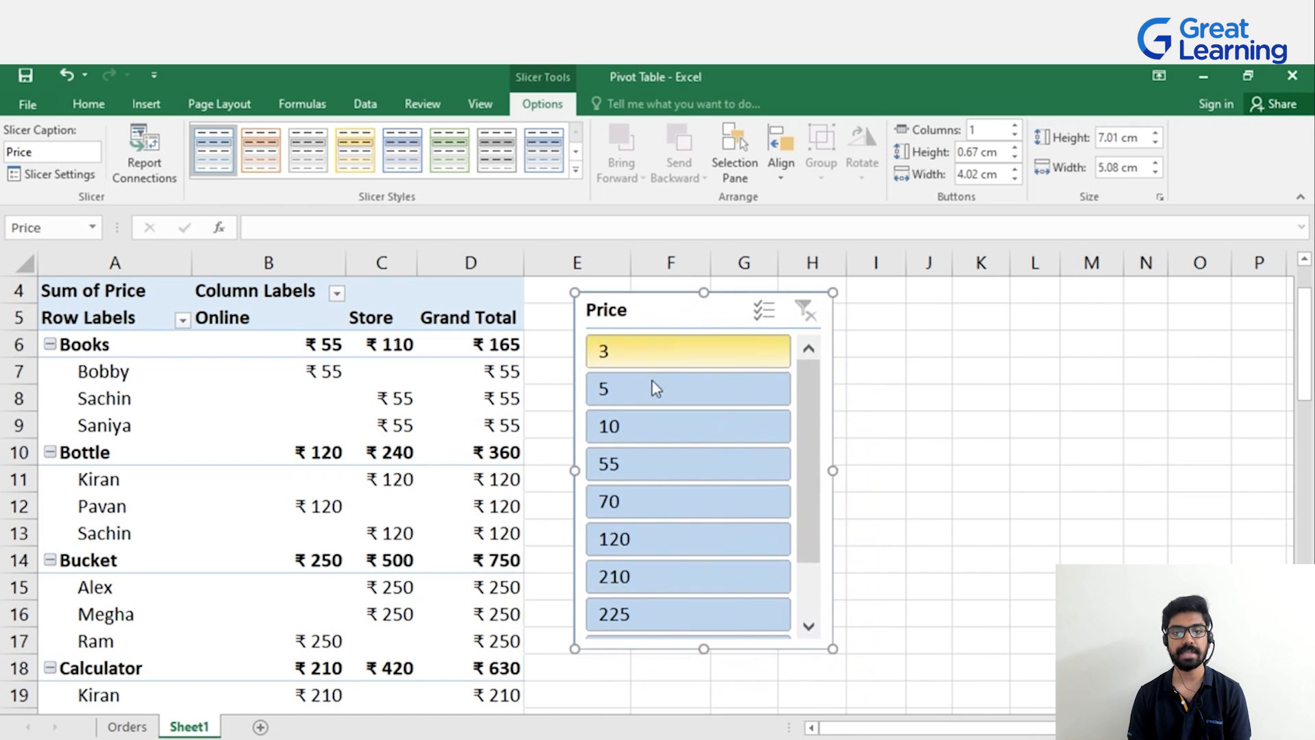
pyautogui.moveTo(832, 648); pyautogui.dragTo(824, 604)
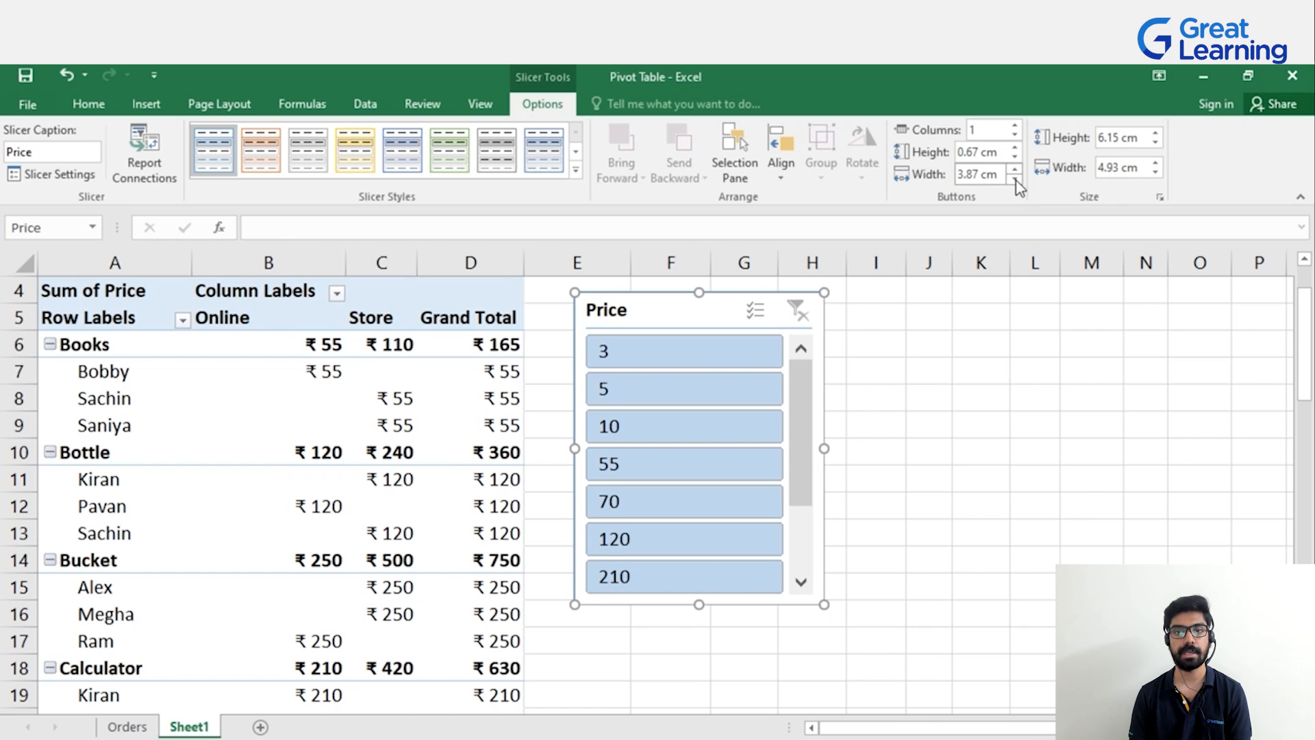
# Arrange the Price slicer's buttons in 3 columns, 0.5 cm high and 1.2 cm wide, and set the slicer's height to 3.3 cm
pyautogui.click(1016, 126)
pyautogui.click(1016, 126)
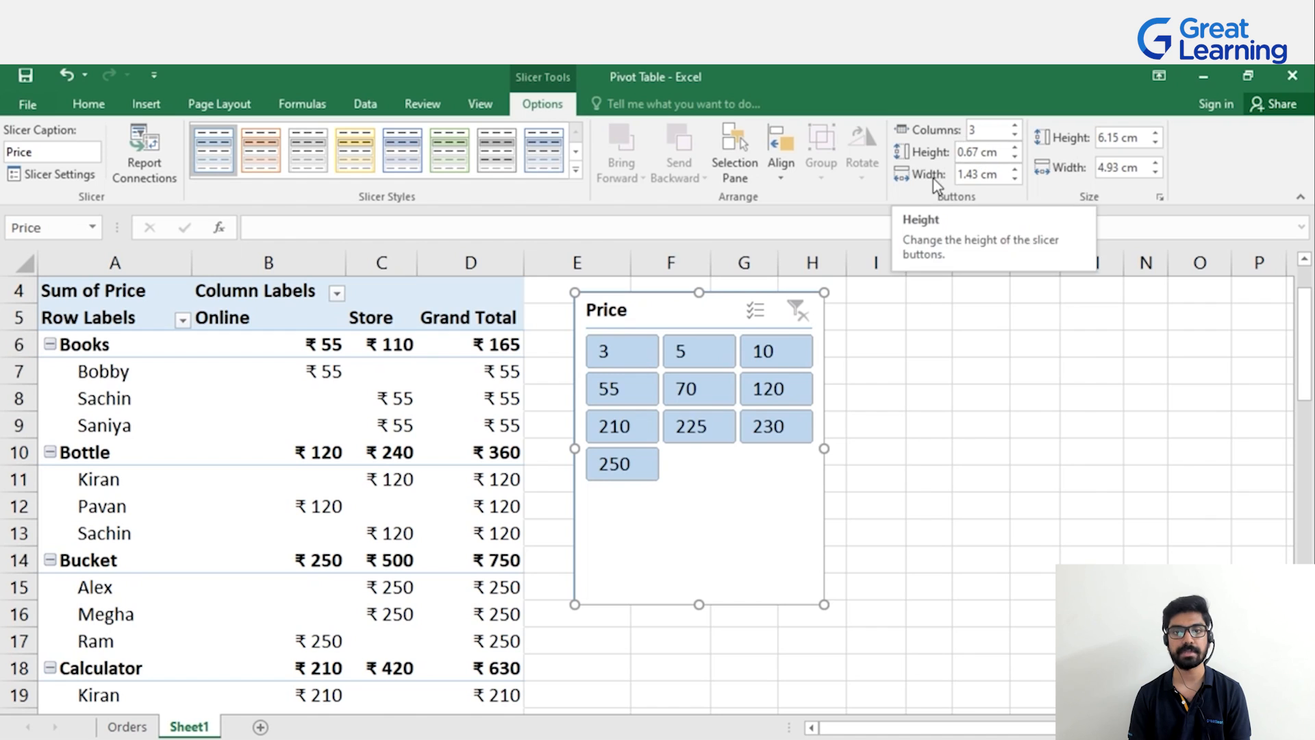
pyautogui.click(1014, 163)
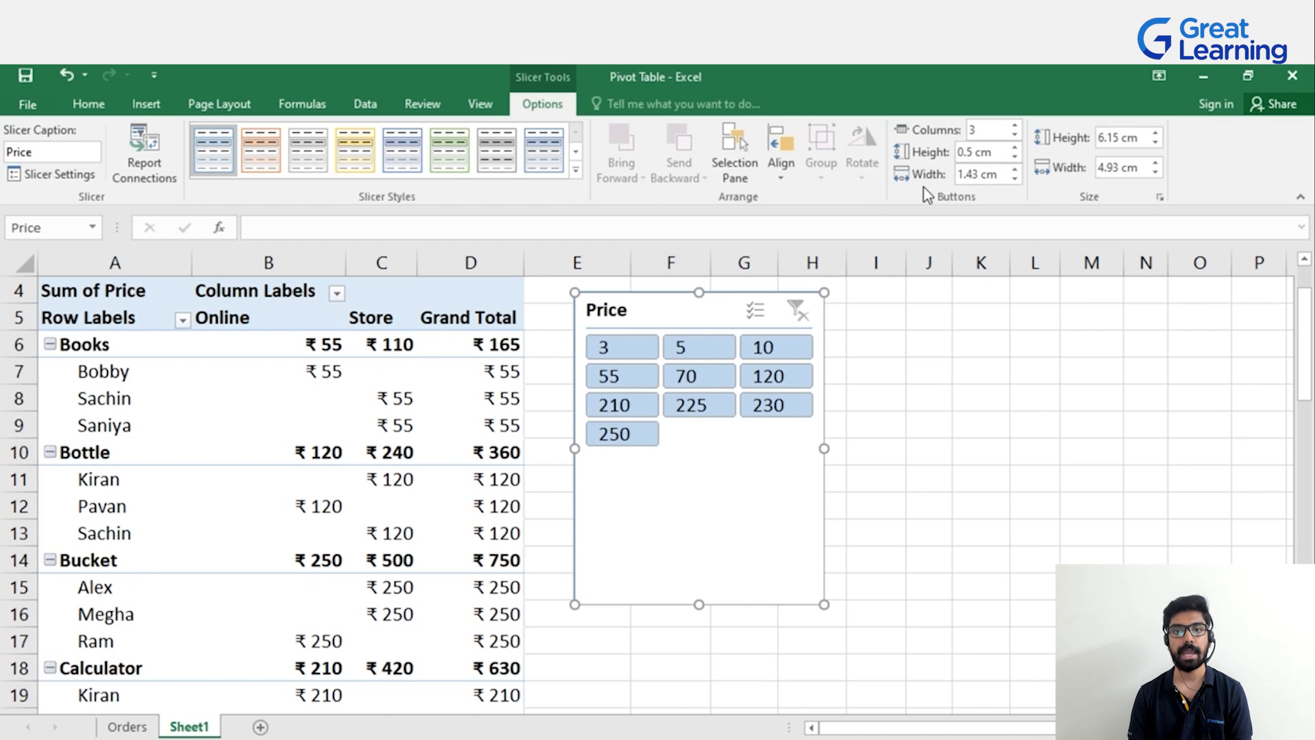
pyautogui.click(1014, 179)
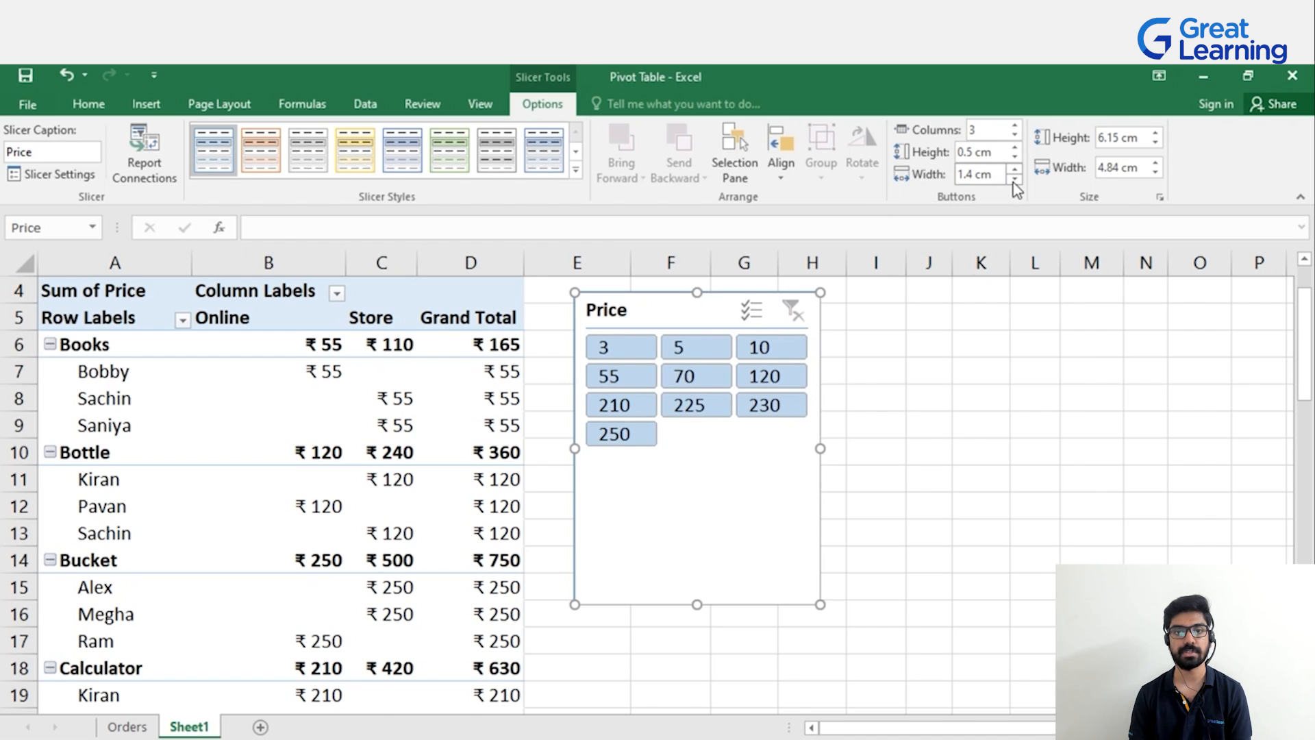
pyautogui.click(1014, 179)
pyautogui.click(1014, 179)
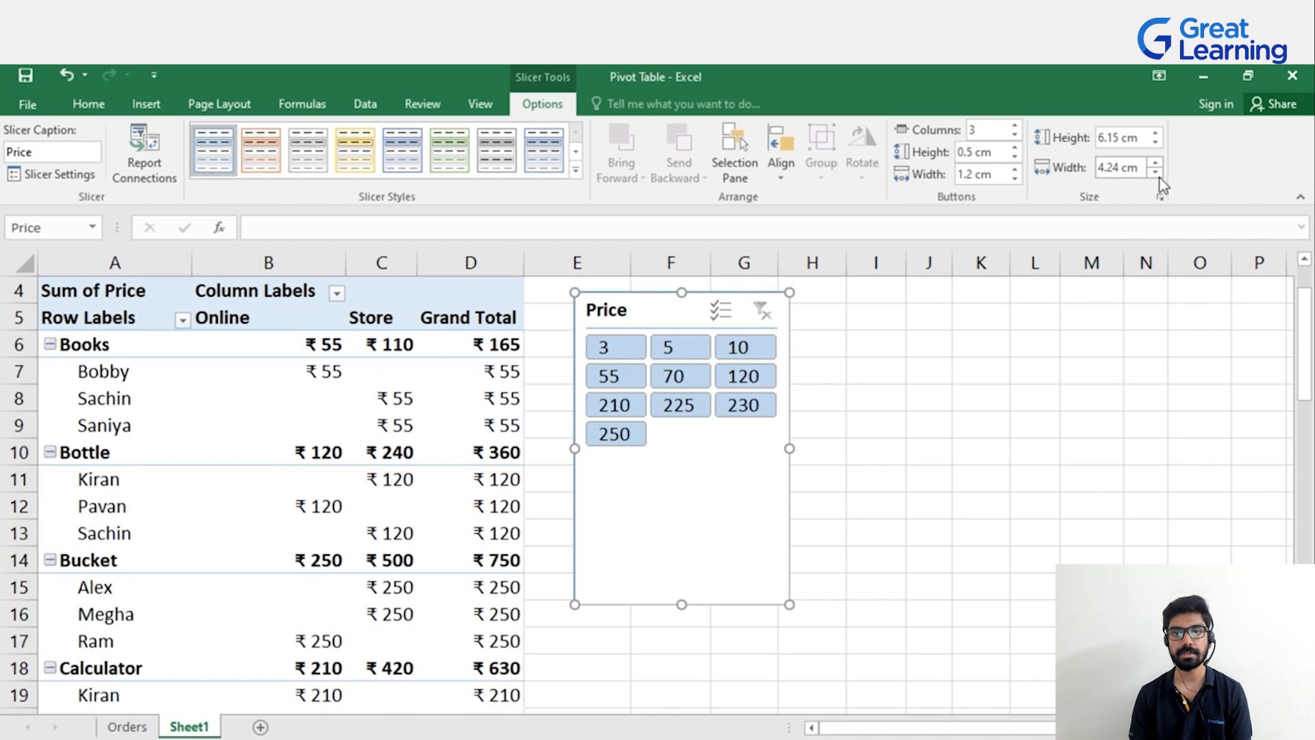
pyautogui.click(1155, 143)
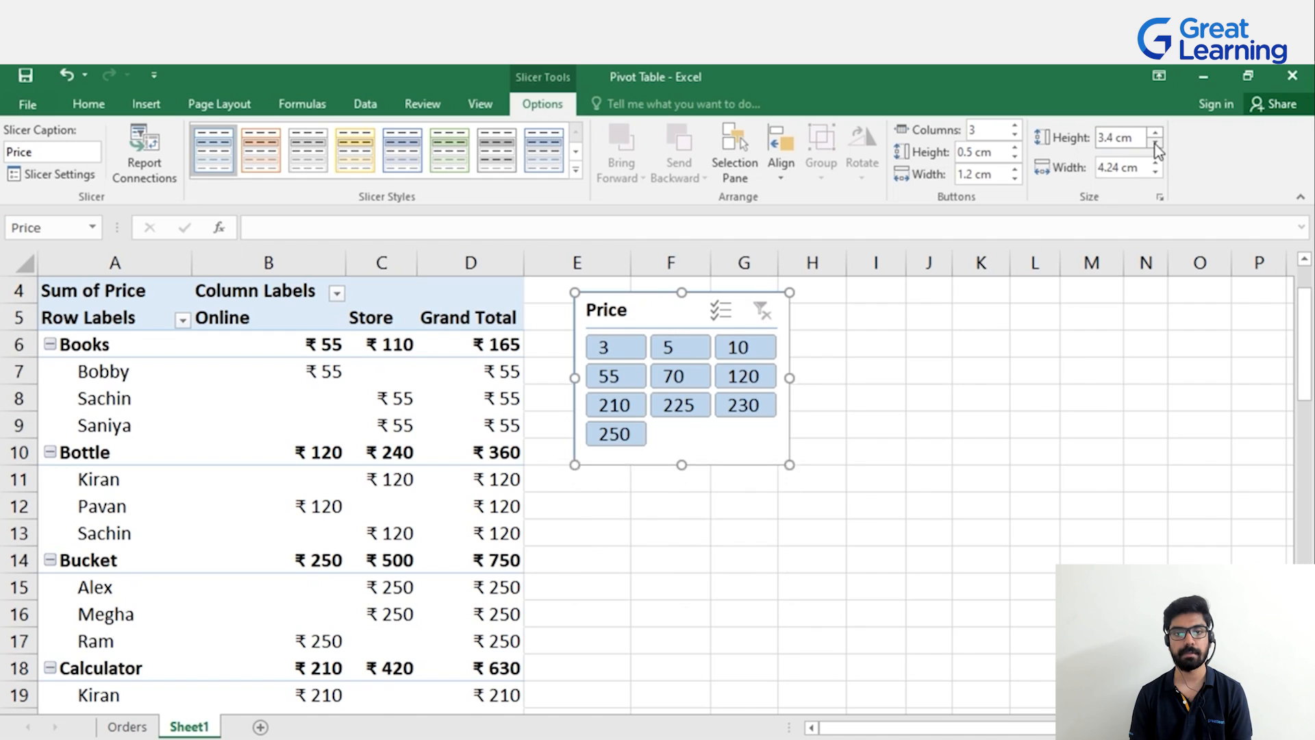
pyautogui.click(1157, 132)
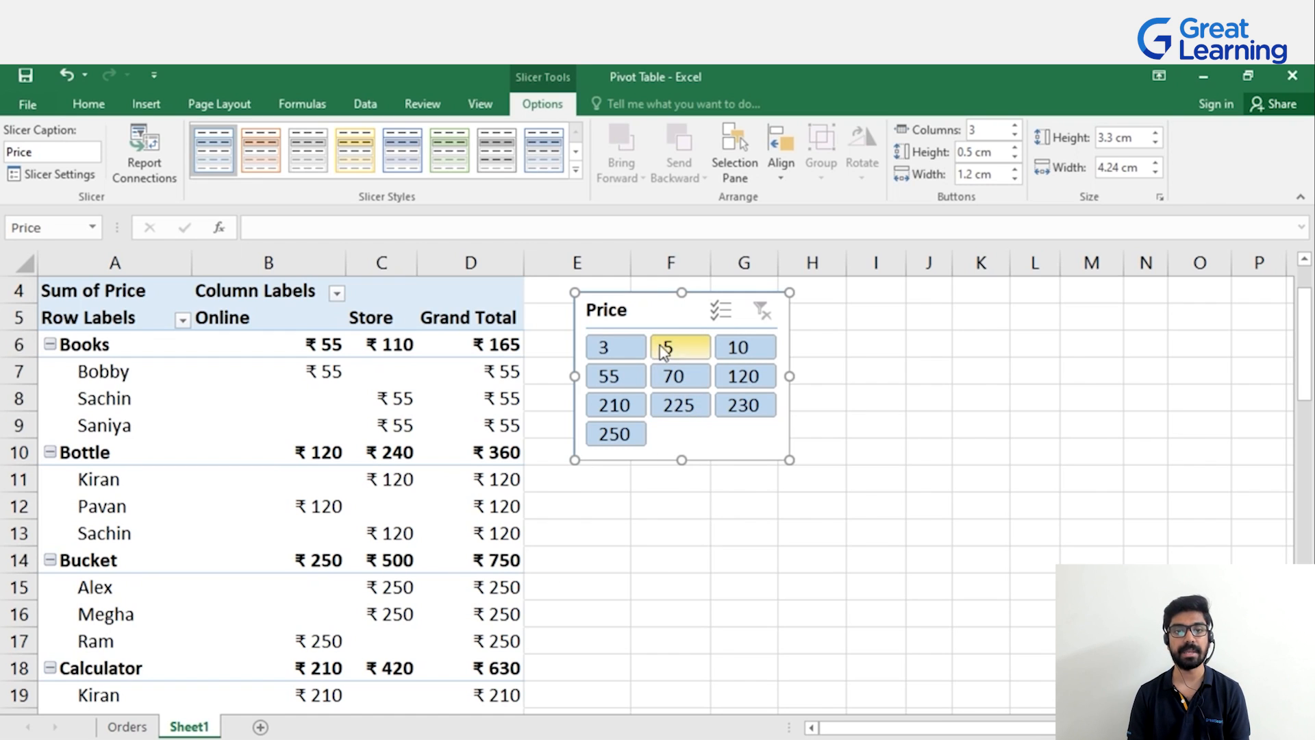
# Filter the PivotTable with the Price slicer to the prices 55, 230 and 10 together
pyautogui.click(602, 375)
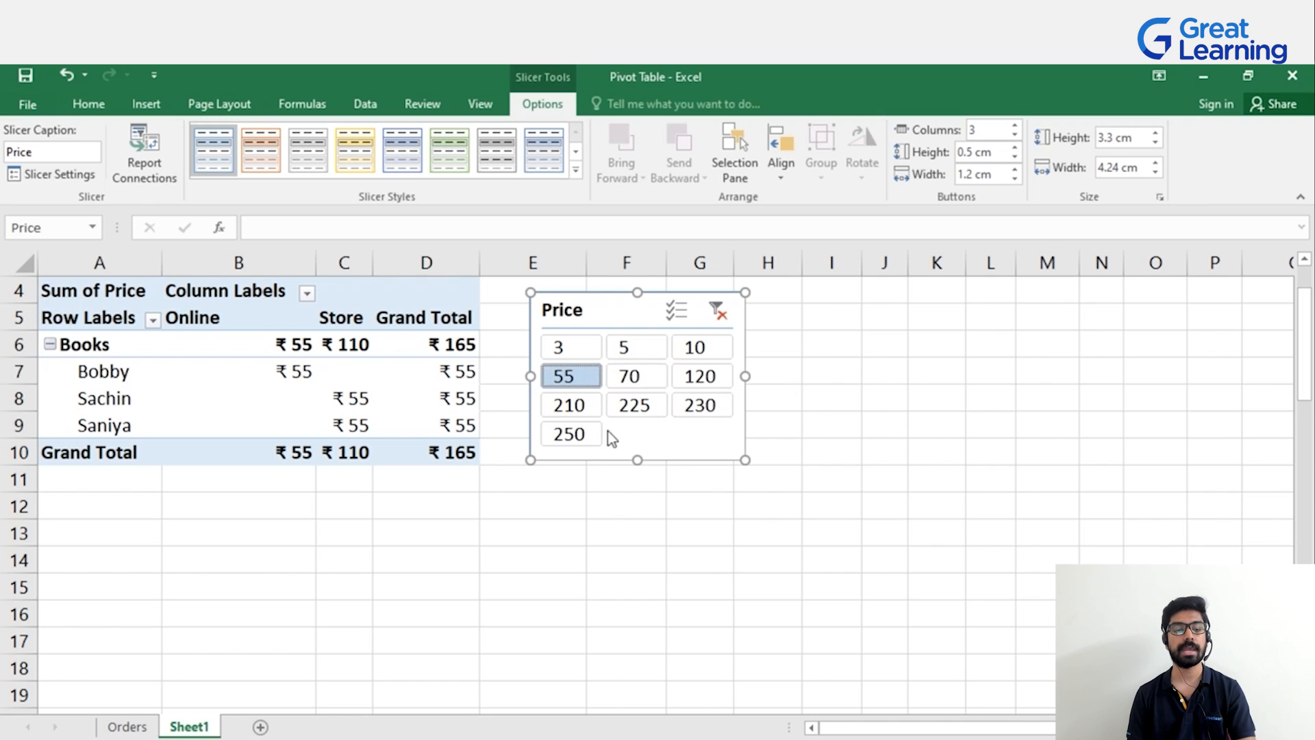
pyautogui.keyDown('ctrl'); pyautogui.click(700, 409); pyautogui.keyUp('ctrl')
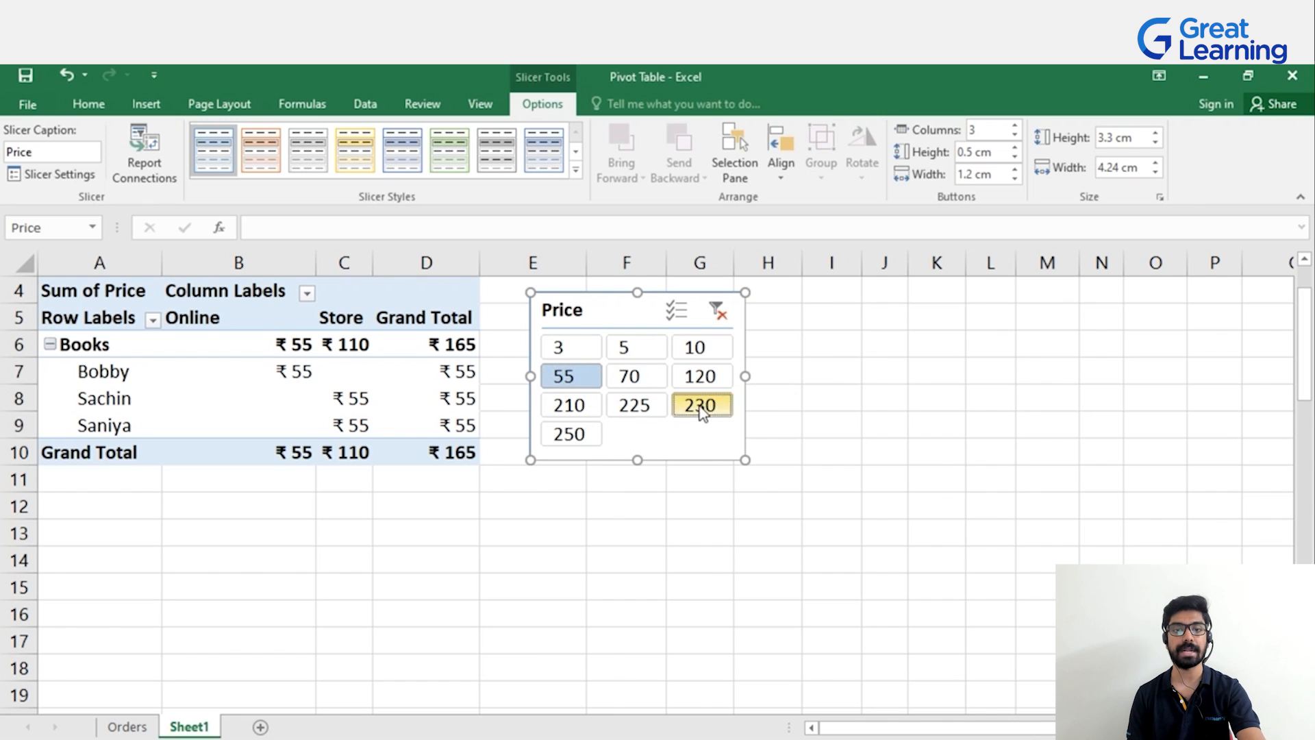
pyautogui.keyDown('ctrl'); pyautogui.click(700, 350); pyautogui.keyUp('ctrl')
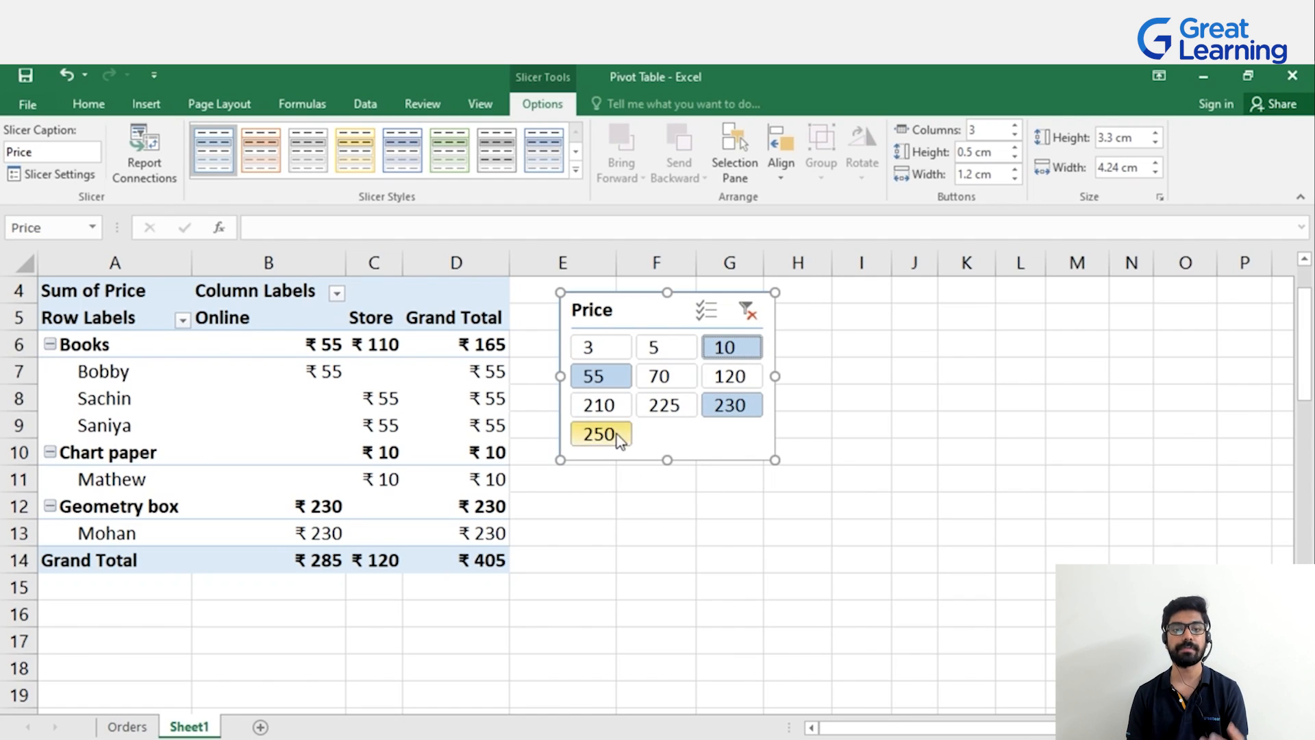
pyautogui.click(454, 447)
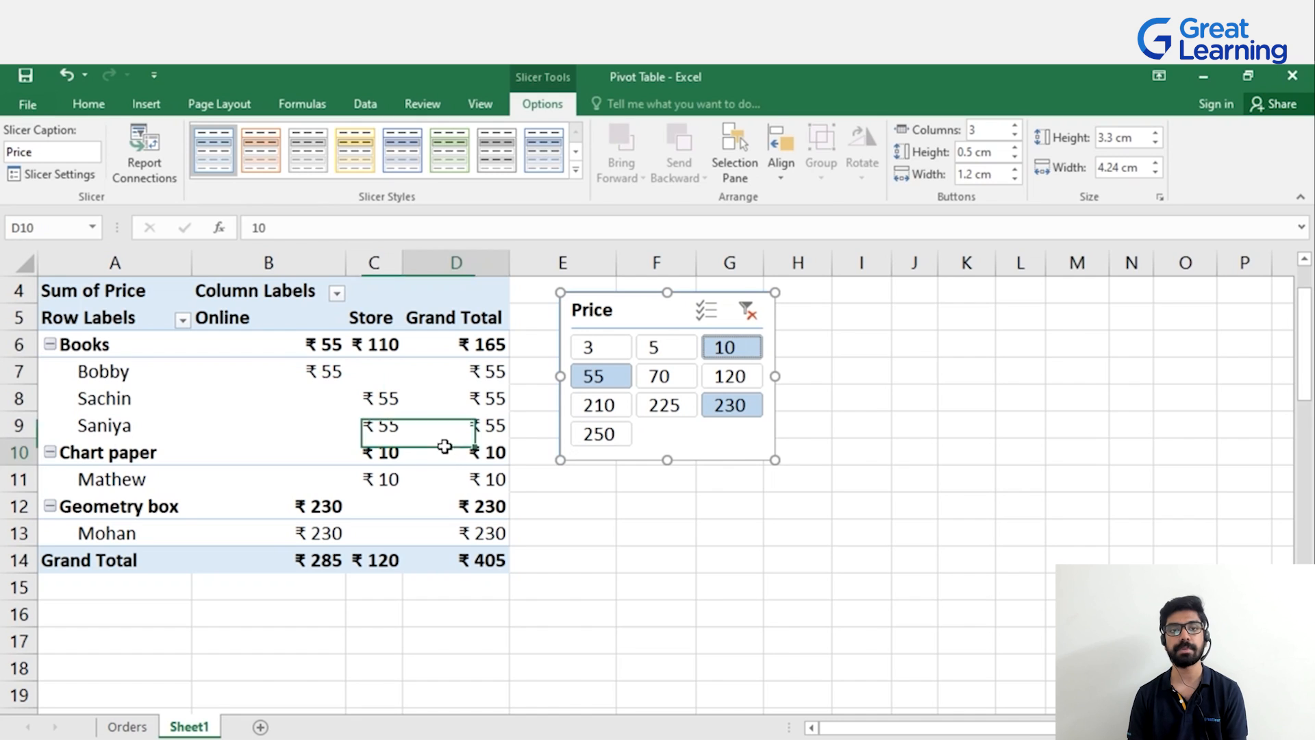
pyautogui.click(544, 103)
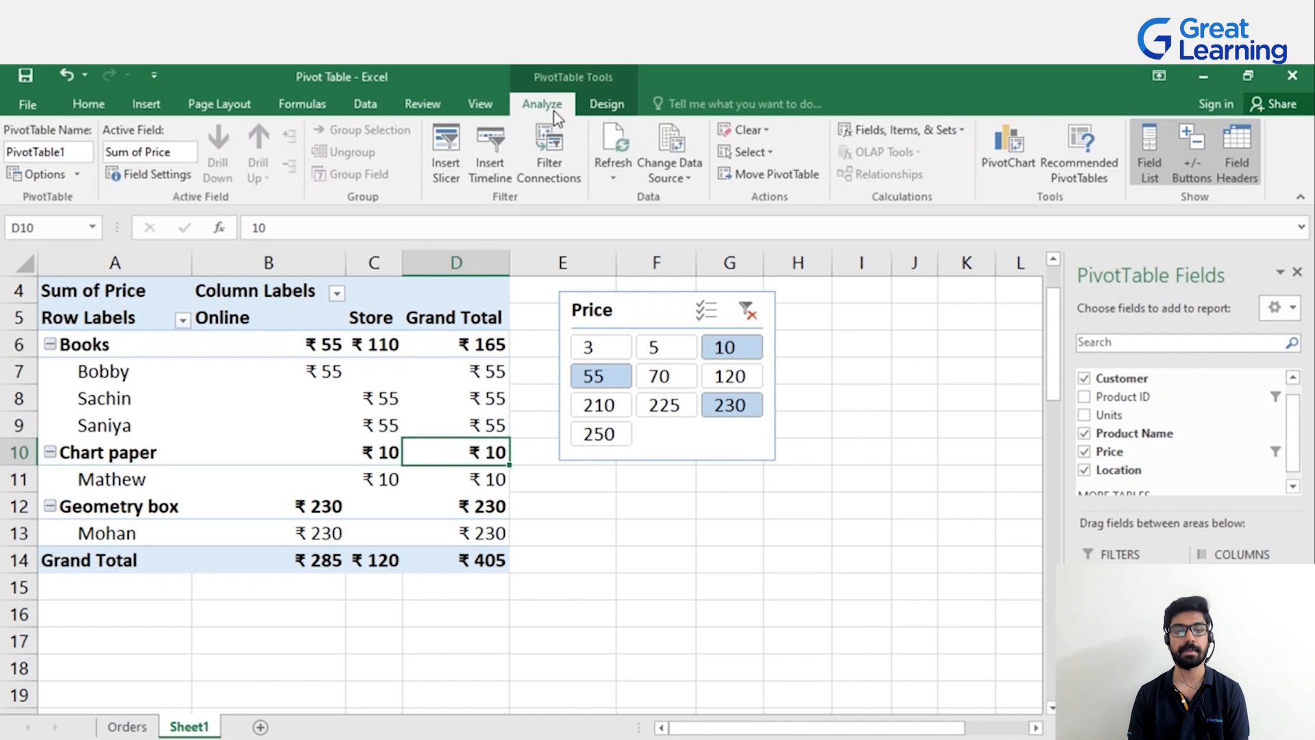
pyautogui.click(450, 144)
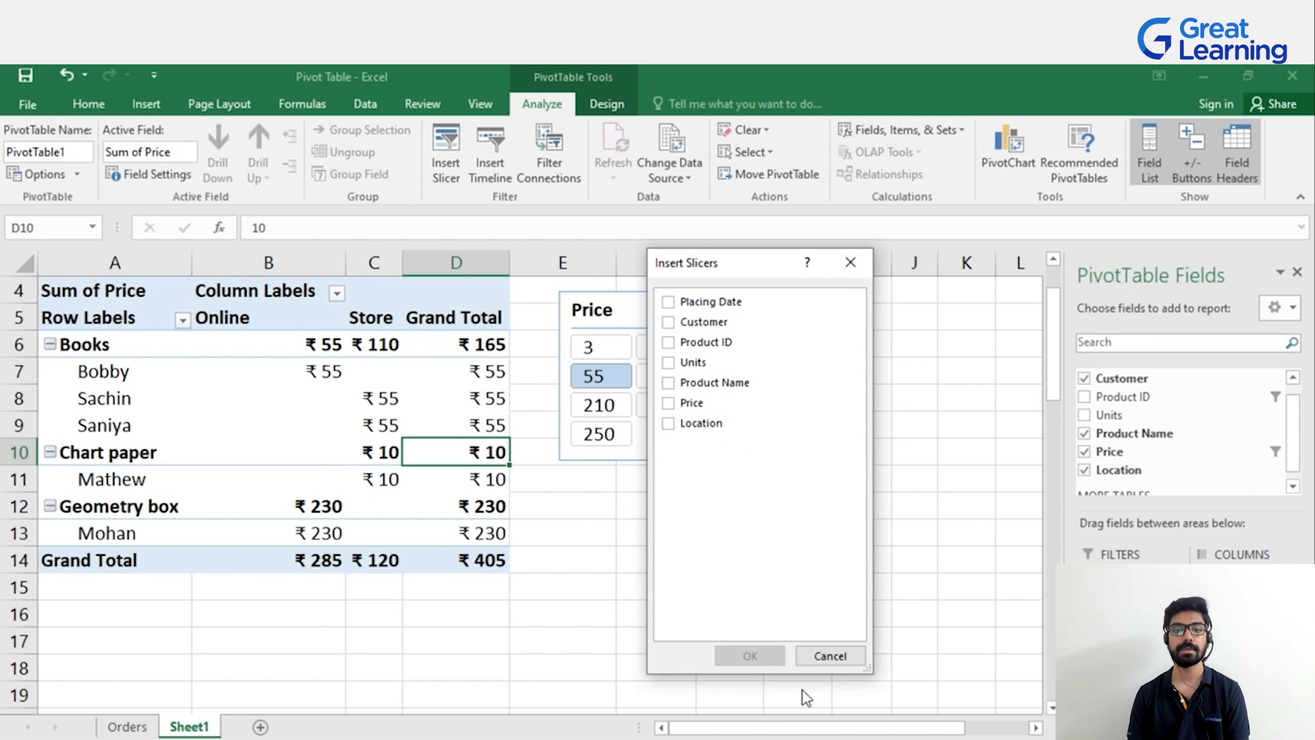
pyautogui.click(827, 656)
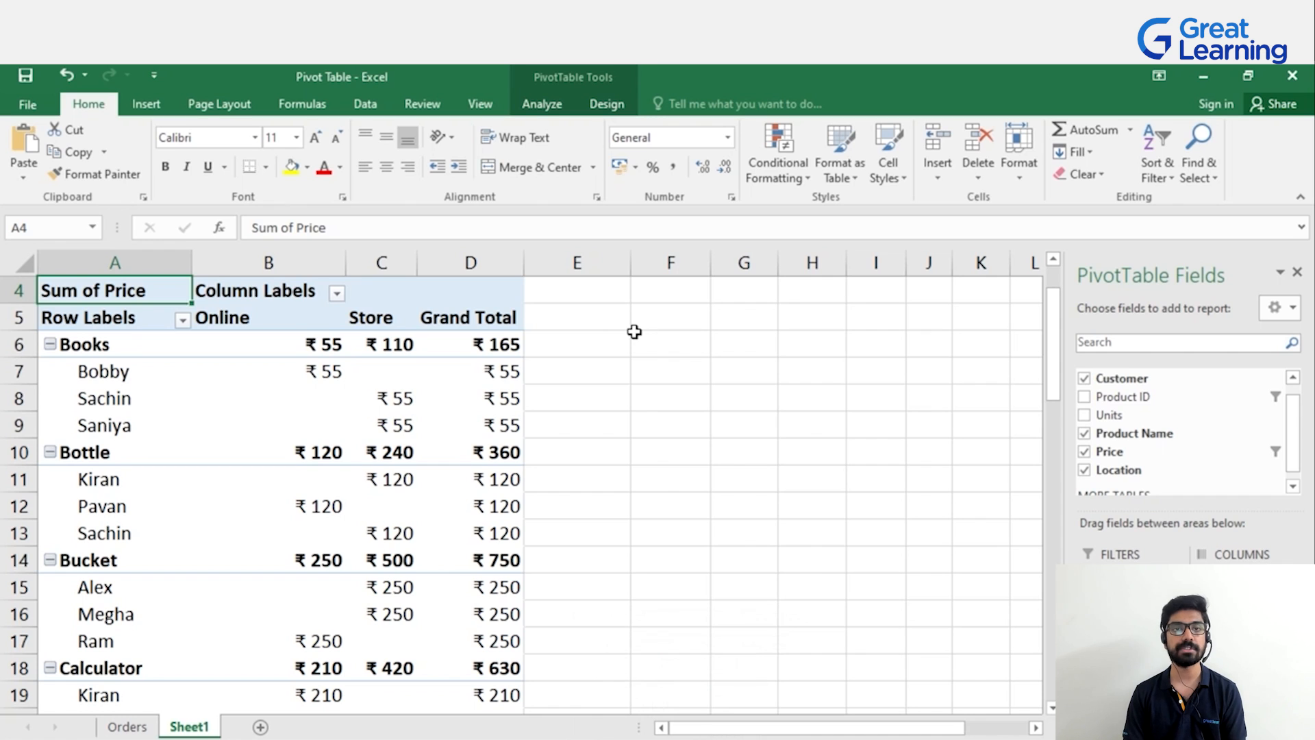
# Change the PivotTable's data source to the range Orders!$A$1:$G$21
pyautogui.click(542, 104)
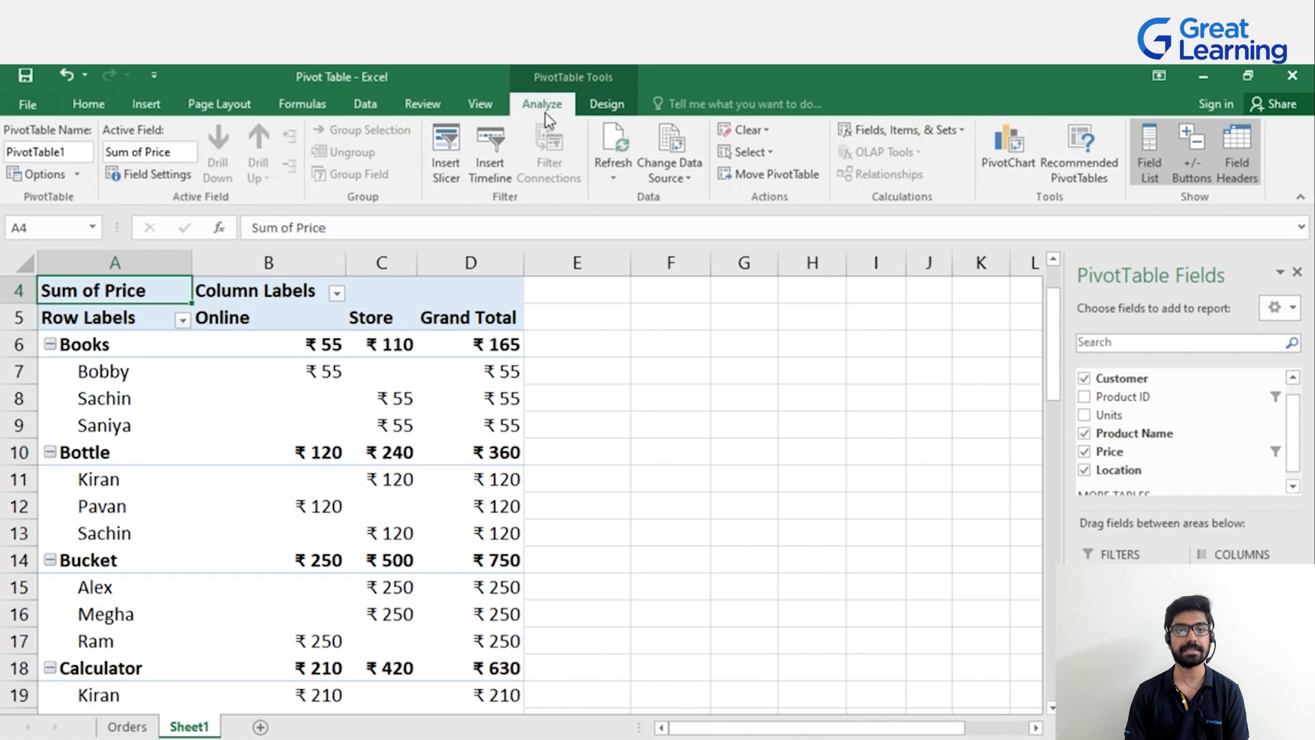
pyautogui.click(687, 179)
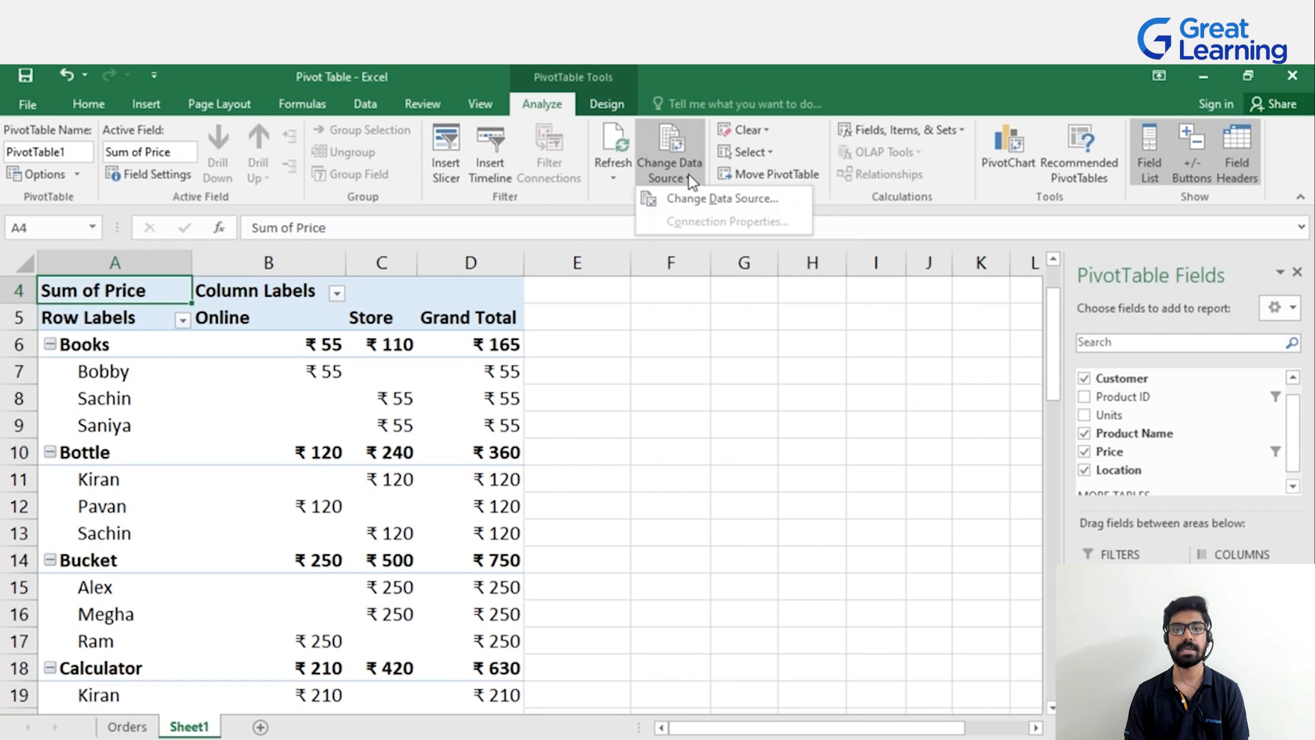
pyautogui.click(721, 199)
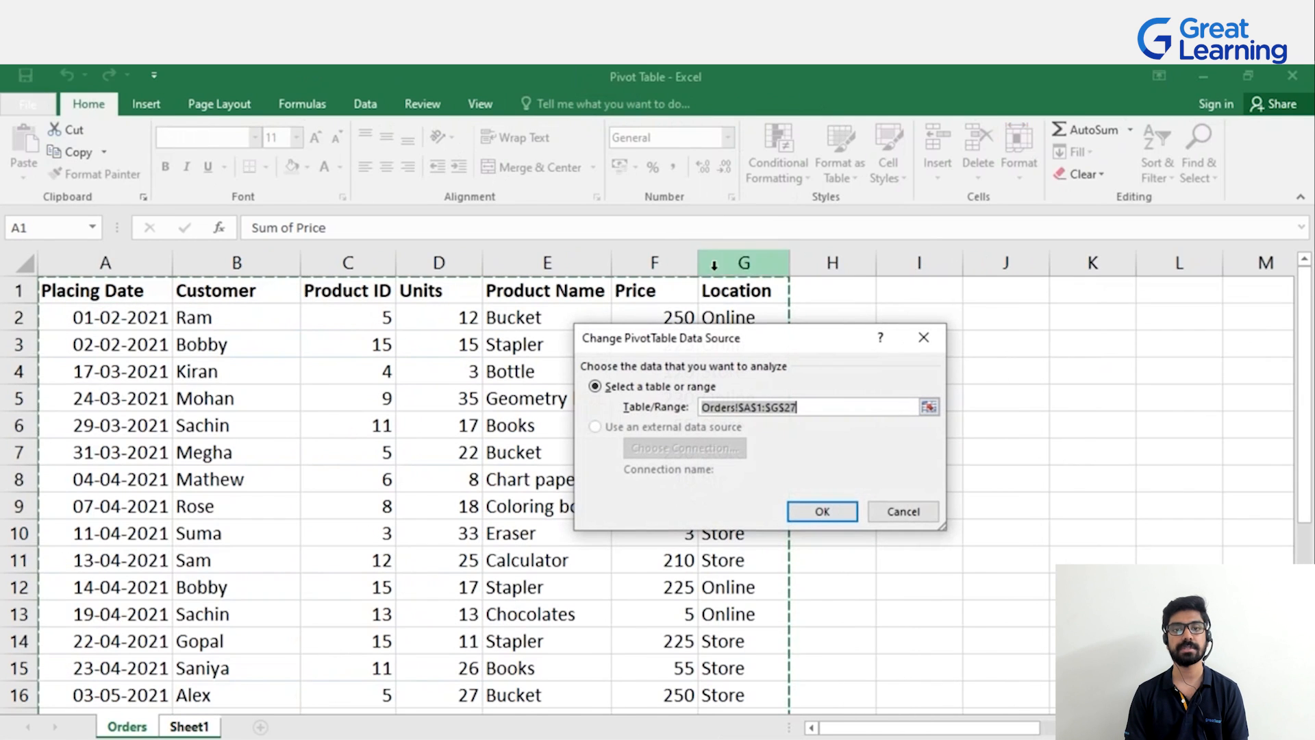
pyautogui.scroll(-6, 331, 376)
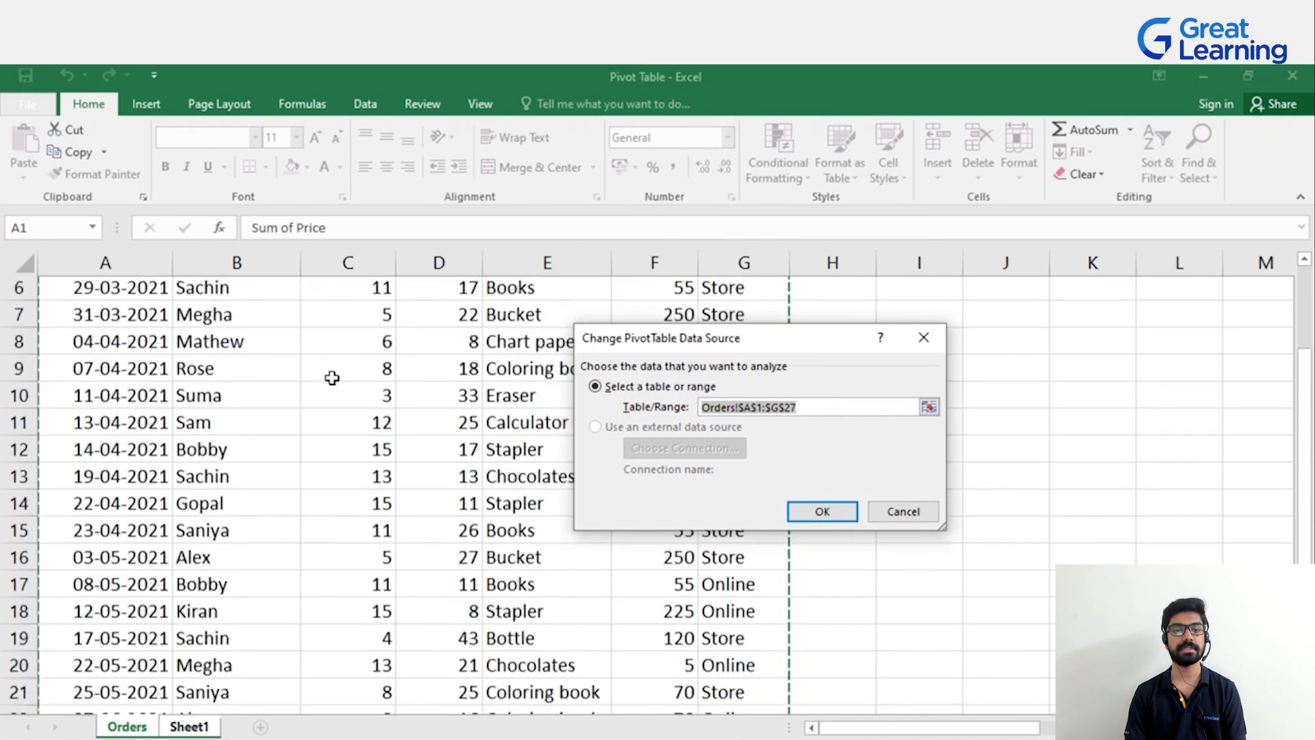
pyautogui.scroll(6, 294, 411)
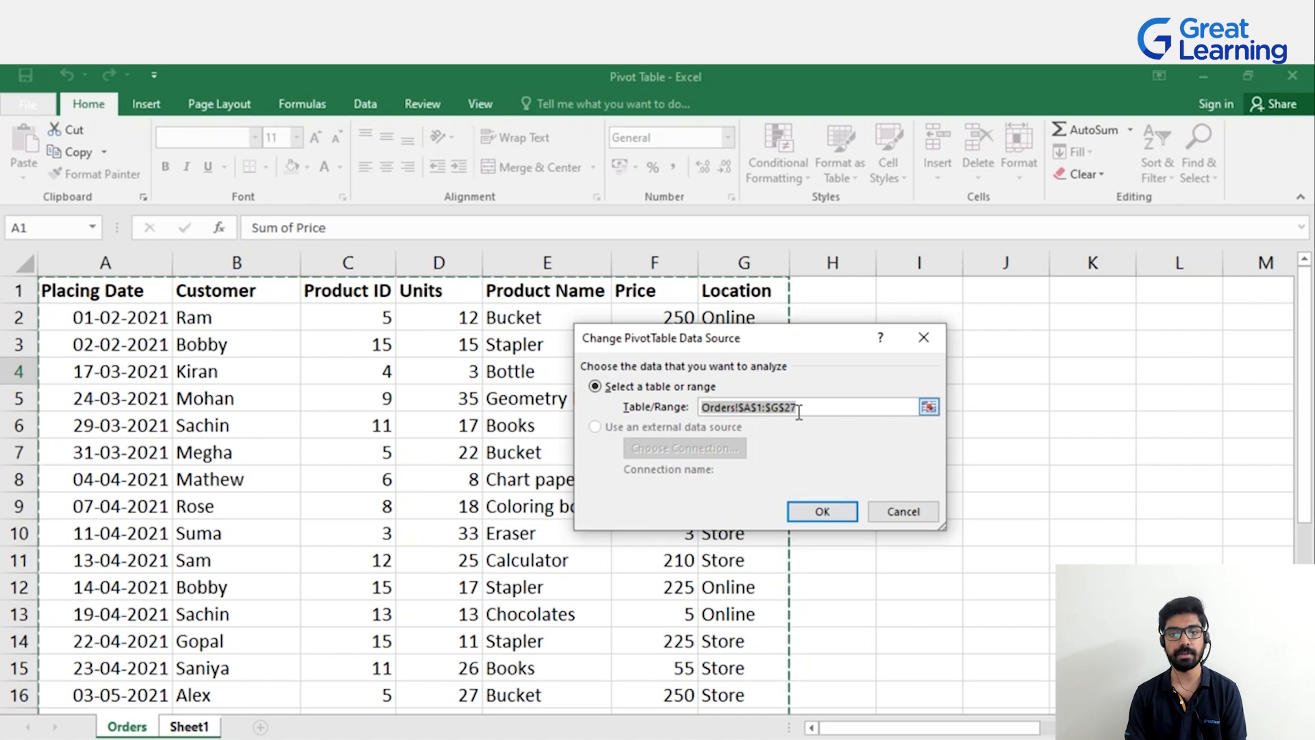
pyautogui.scroll(-3, 548, 436)
pyautogui.scroll(-4, 545, 435)
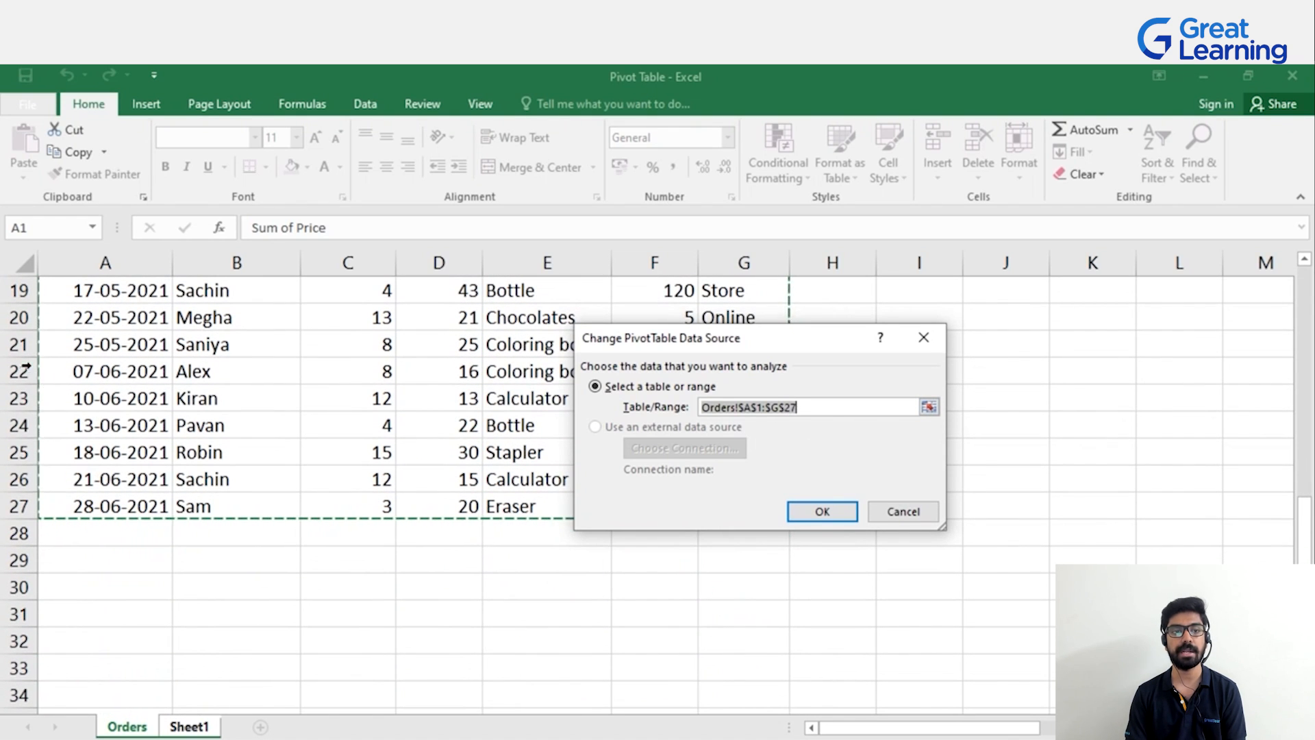
pyautogui.click(821, 406)
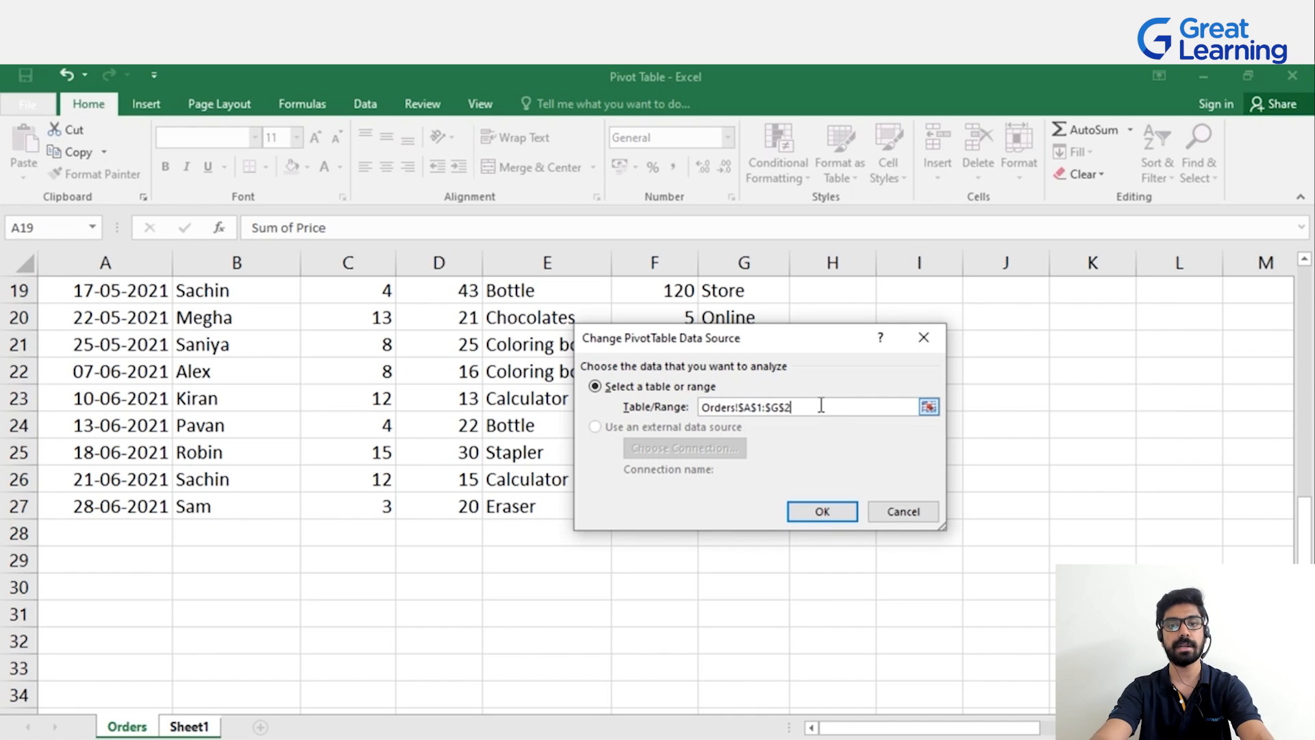
pyautogui.click(822, 511)
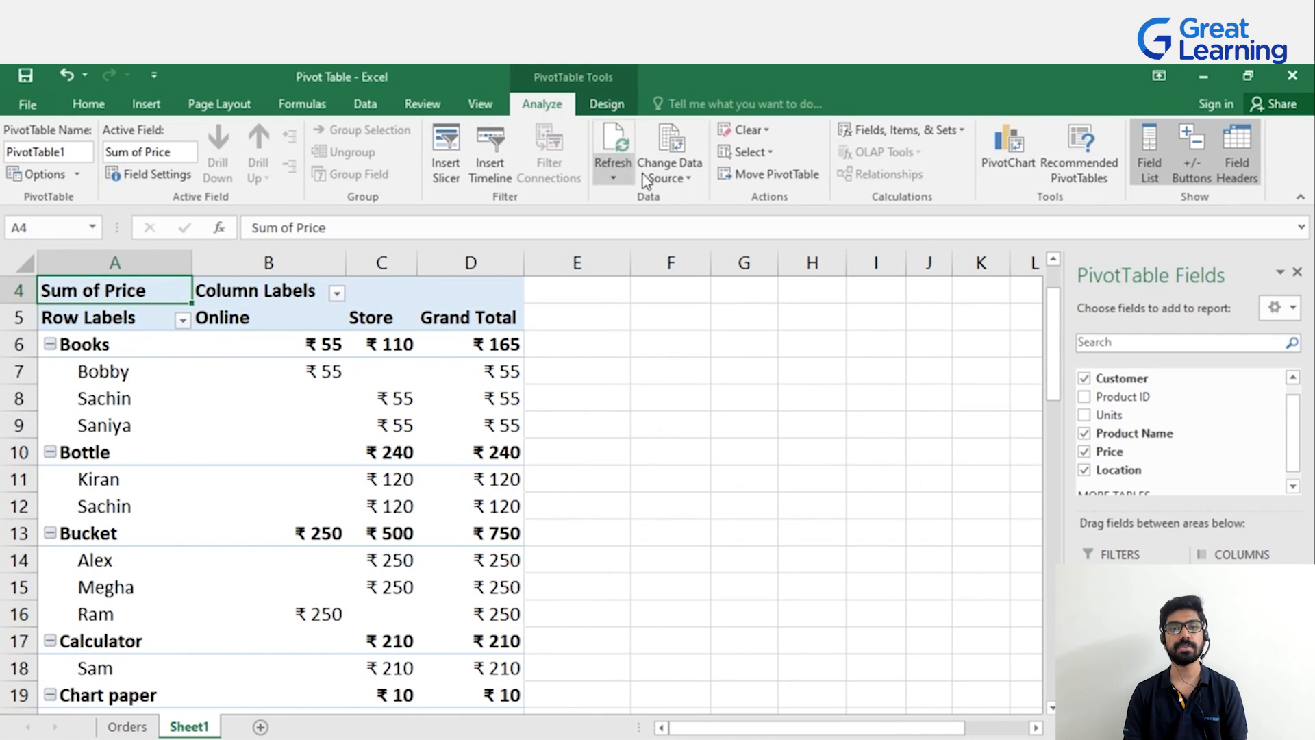
# Reopen the PivotTable's data source settings and check which rows of the Orders sheet the source range covers
pyautogui.click(670, 171)
pyautogui.click(726, 200)
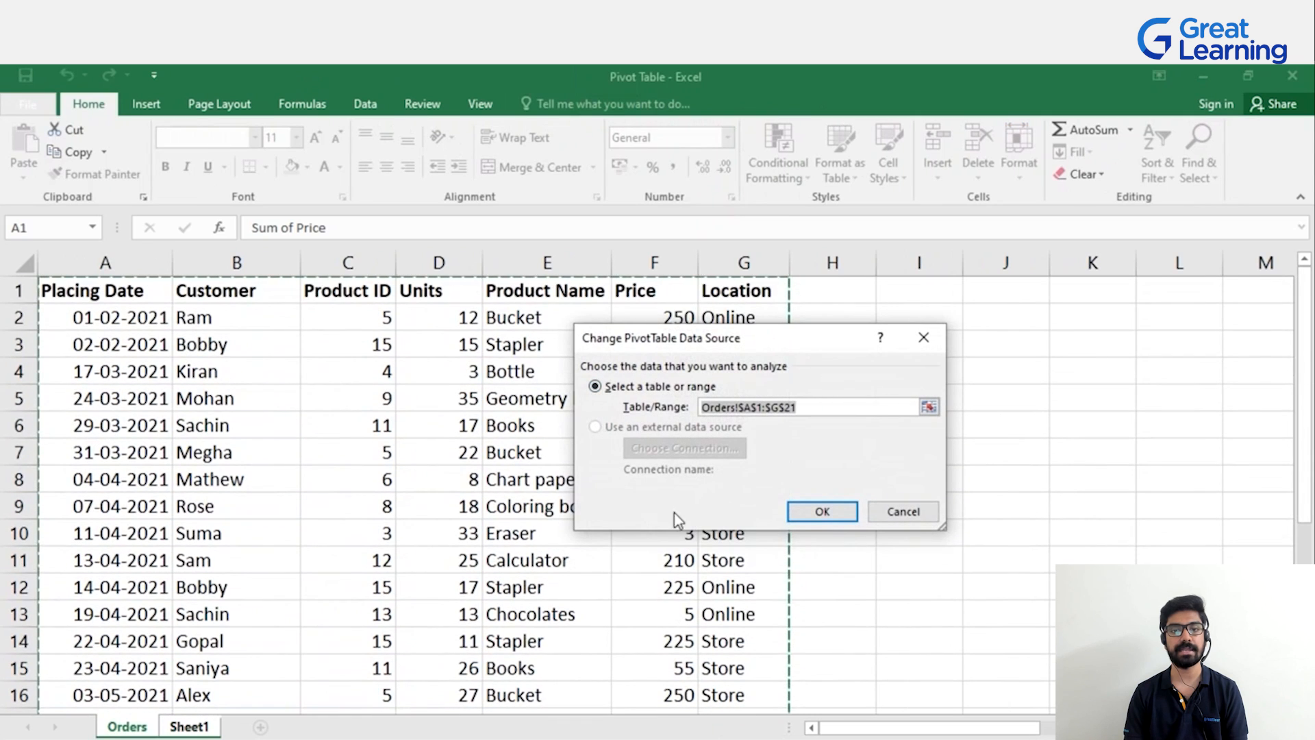
pyautogui.scroll(-3, 582, 499)
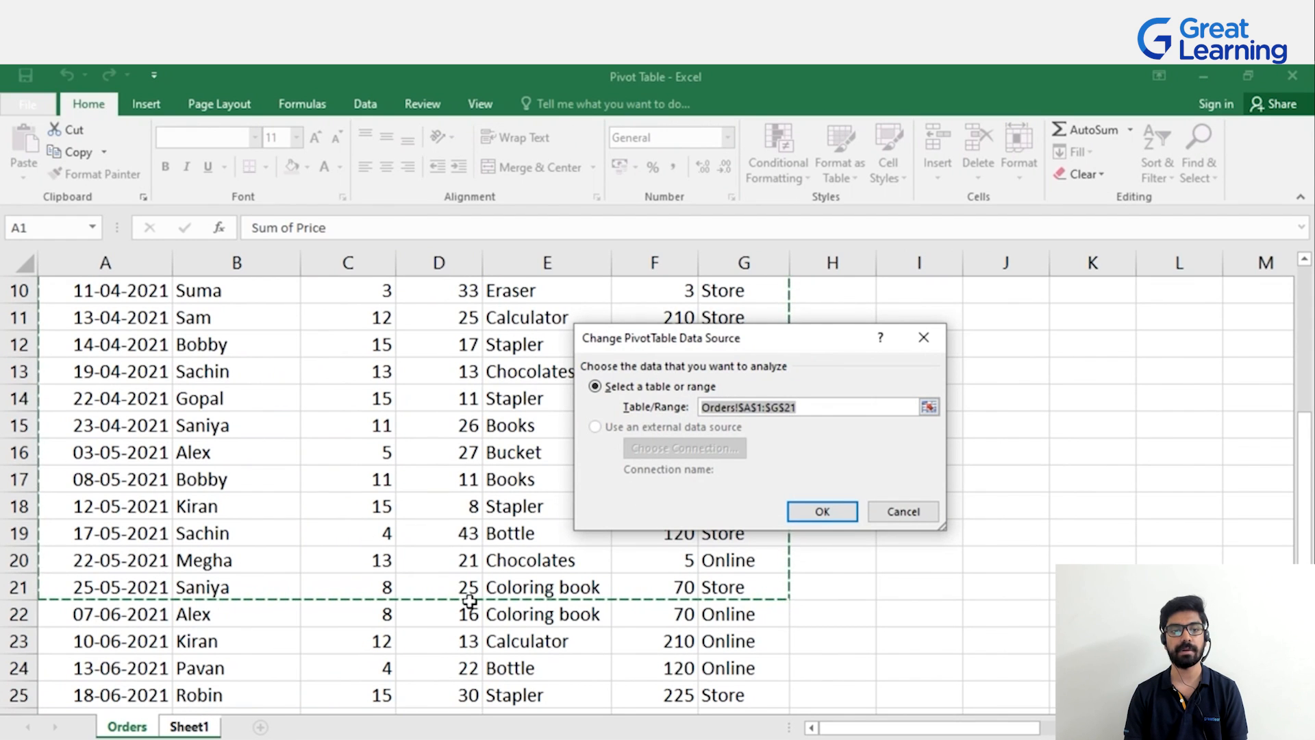
pyautogui.scroll(3, 274, 588)
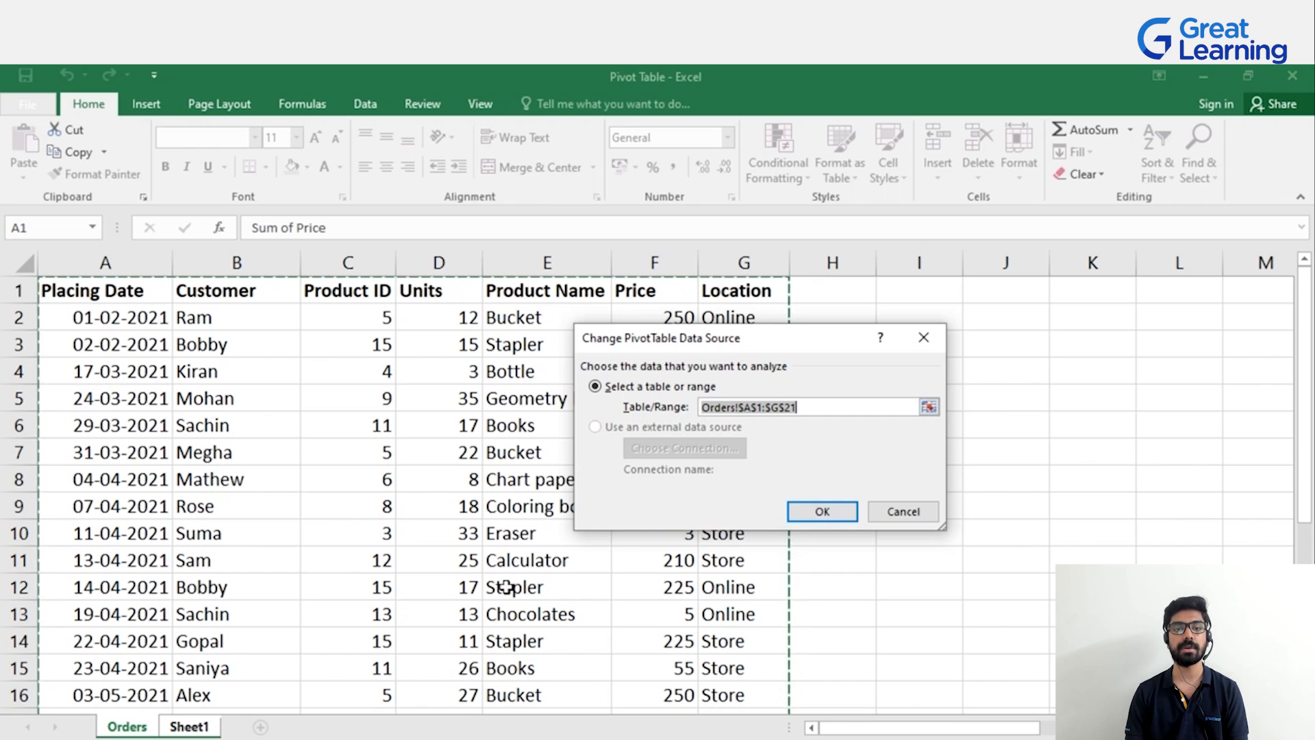
pyautogui.press('Return')
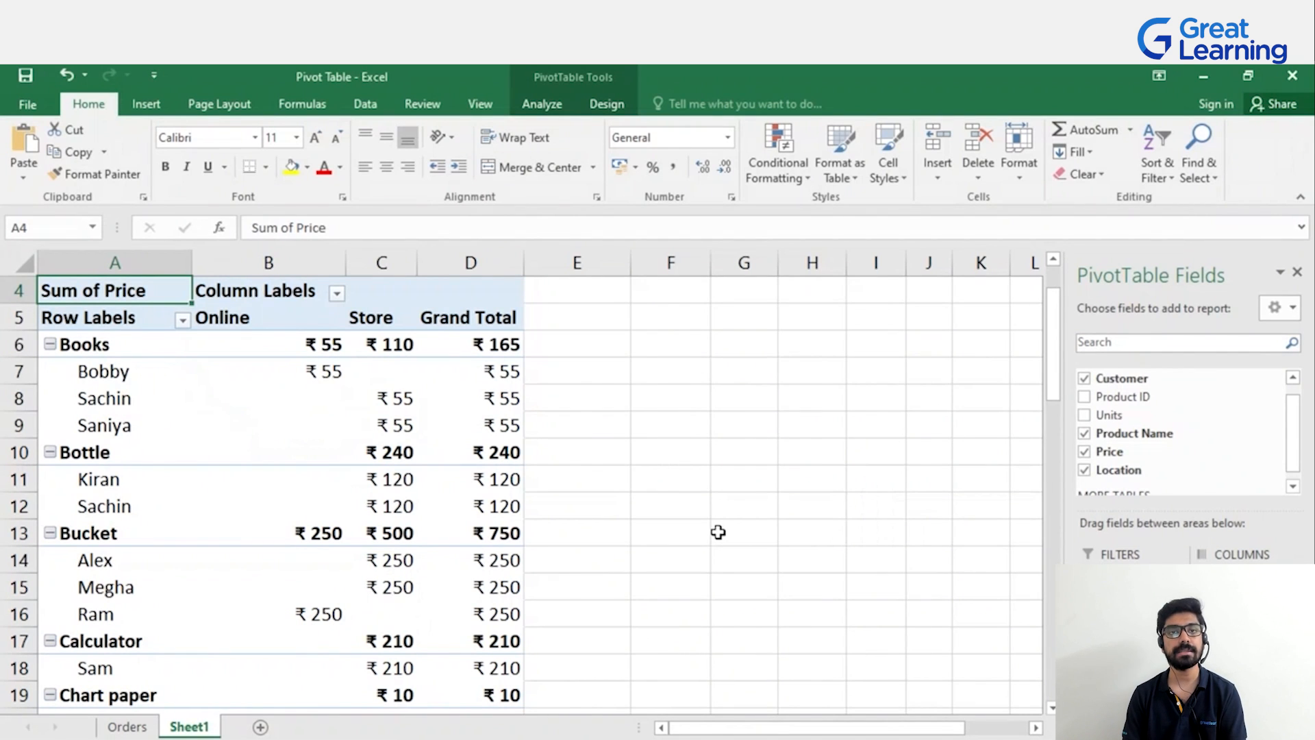
# Go to the source data on the Orders sheet and select the customer cell B4
pyautogui.click(548, 106)
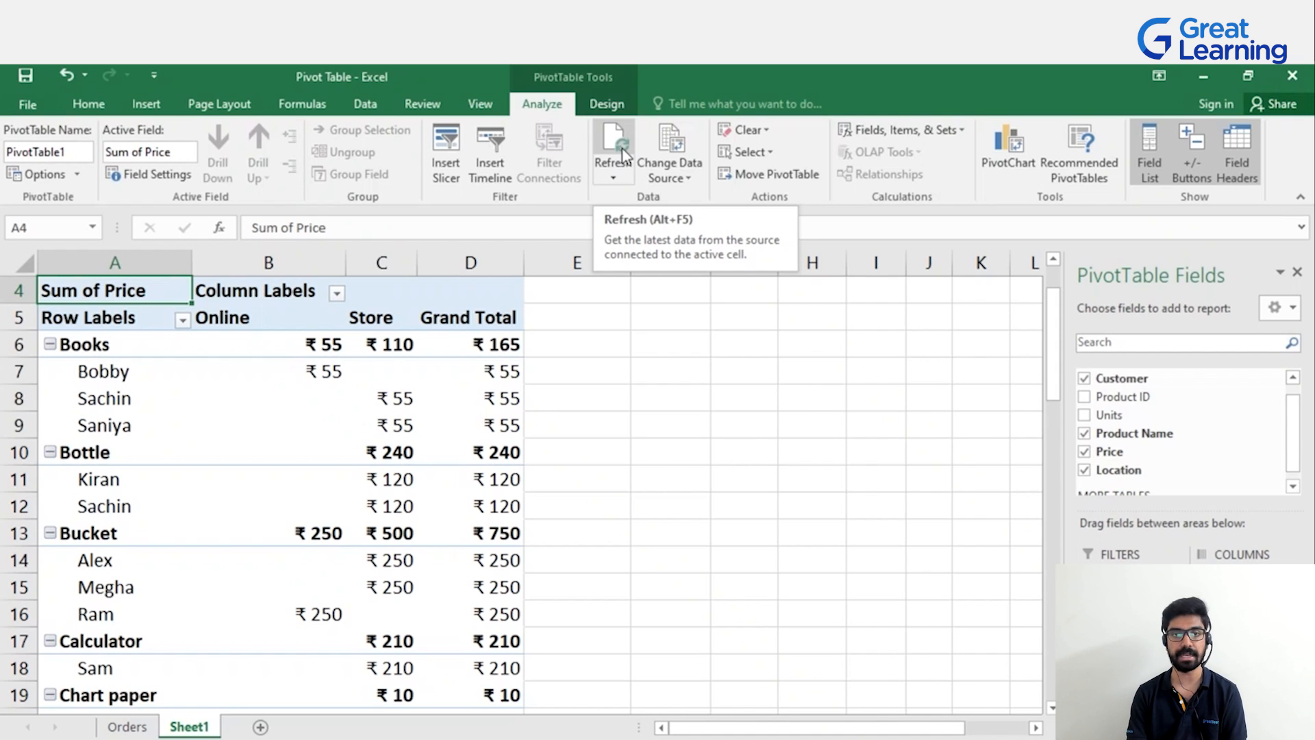
pyautogui.click(127, 726)
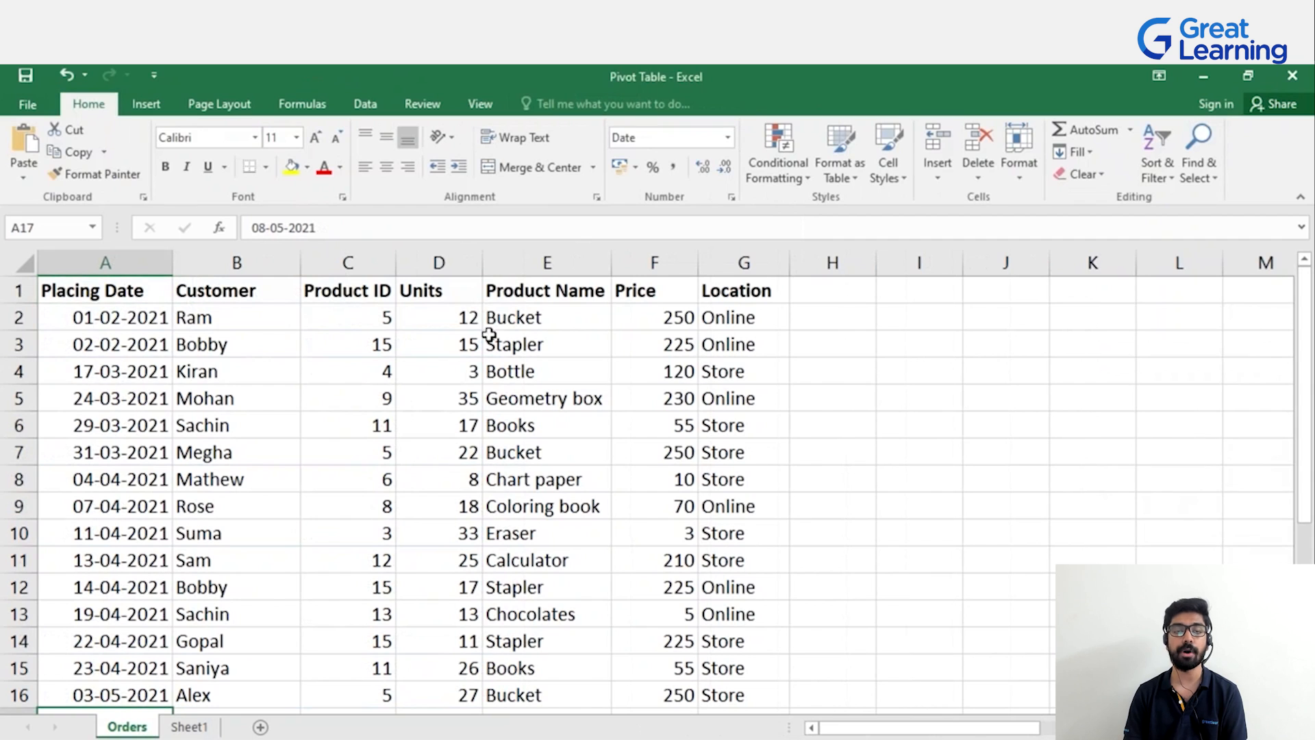
pyautogui.click(222, 378)
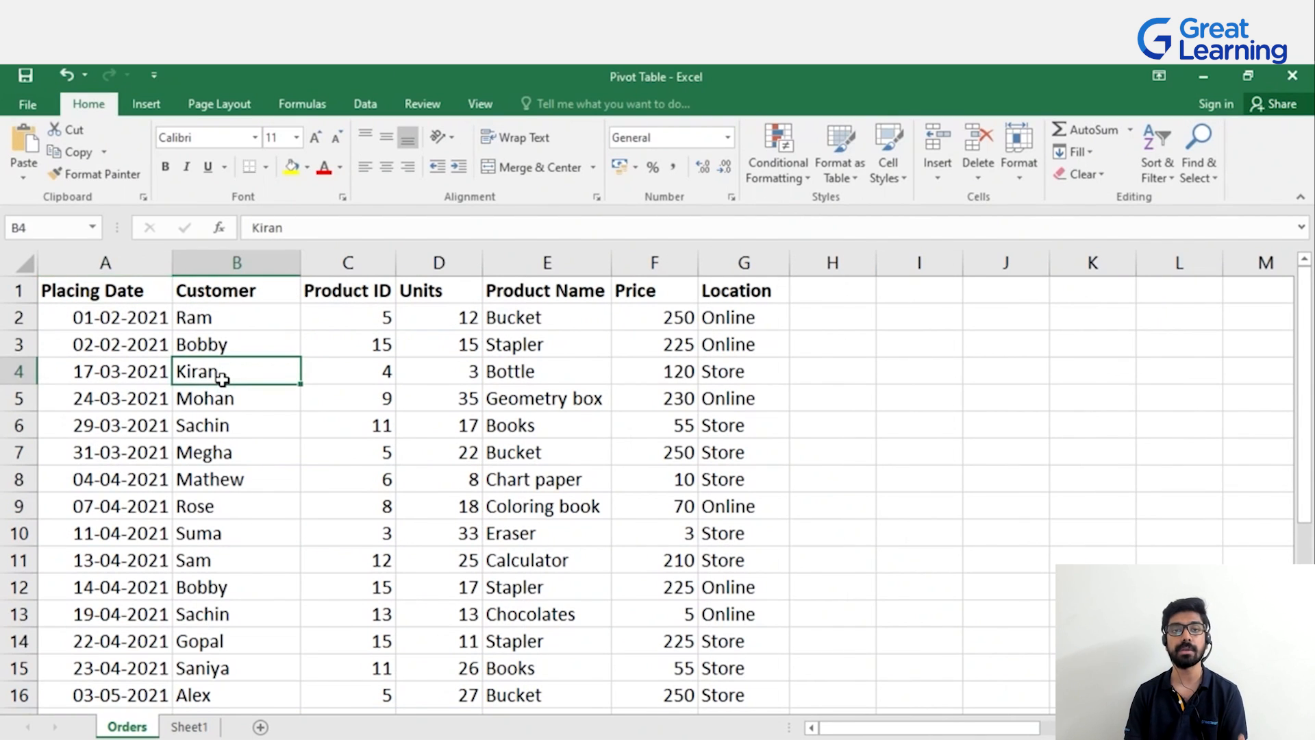